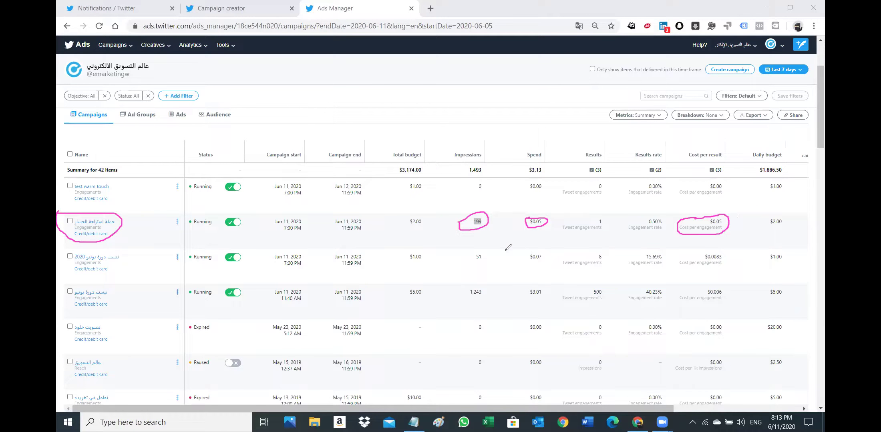
Circle the name, impressions, spend, results and cost per result of the campaign "تيست دورة يونيو 2020"
{"action": "mouse_move", "coordinate": [113, 251]}
{"action": "left_mouse_down"}
{"action": "mouse_move", "coordinate": [131, 255]}
{"action": "mouse_move", "coordinate": [76, 275]}
{"action": "mouse_move", "coordinate": [60, 252]}
{"action": "left_mouse_up"}
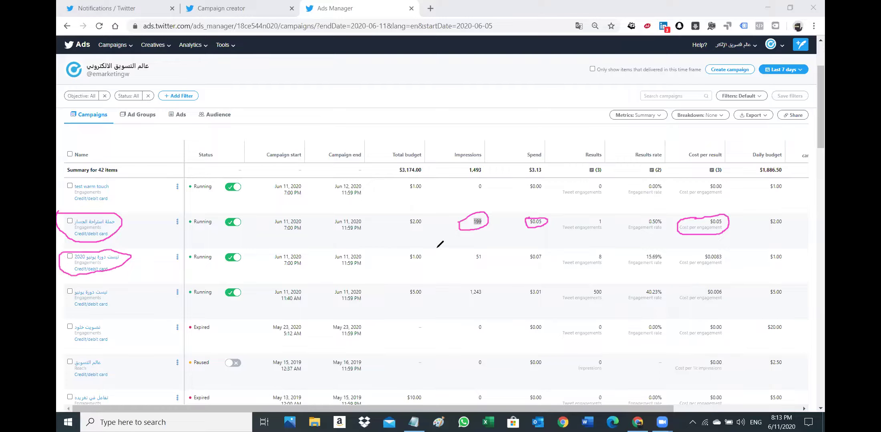
{"action": "mouse_move", "coordinate": [474, 252]}
{"action": "left_mouse_down"}
{"action": "mouse_move", "coordinate": [485, 253]}
{"action": "mouse_move", "coordinate": [482, 260]}
{"action": "mouse_move", "coordinate": [468, 252]}
{"action": "mouse_move", "coordinate": [544, 256]}
{"action": "mouse_move", "coordinate": [539, 263]}
{"action": "mouse_move", "coordinate": [533, 253]}
{"action": "mouse_move", "coordinate": [607, 254]}
{"action": "mouse_move", "coordinate": [588, 268]}
{"action": "mouse_move", "coordinate": [561, 258]}
{"action": "mouse_move", "coordinate": [589, 253]}
{"action": "left_mouse_up"}
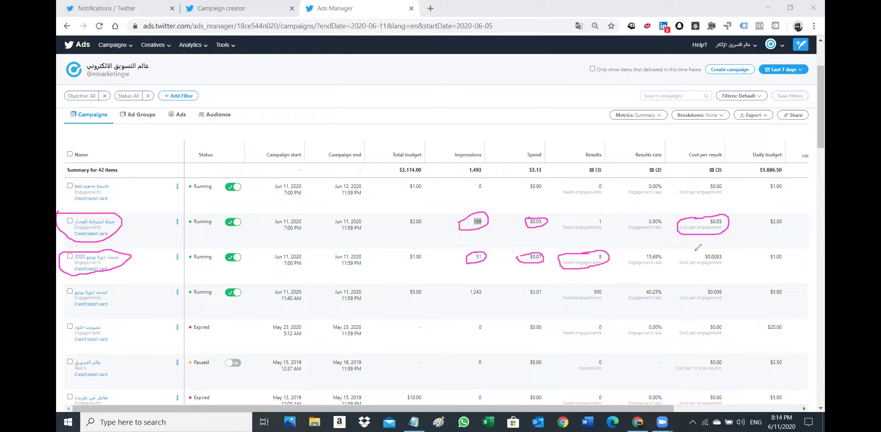
{"action": "mouse_move", "coordinate": [694, 252]}
{"action": "left_mouse_down"}
{"action": "mouse_move", "coordinate": [727, 259]}
{"action": "mouse_move", "coordinate": [682, 266]}
{"action": "mouse_move", "coordinate": [693, 251]}
{"action": "left_mouse_up"}
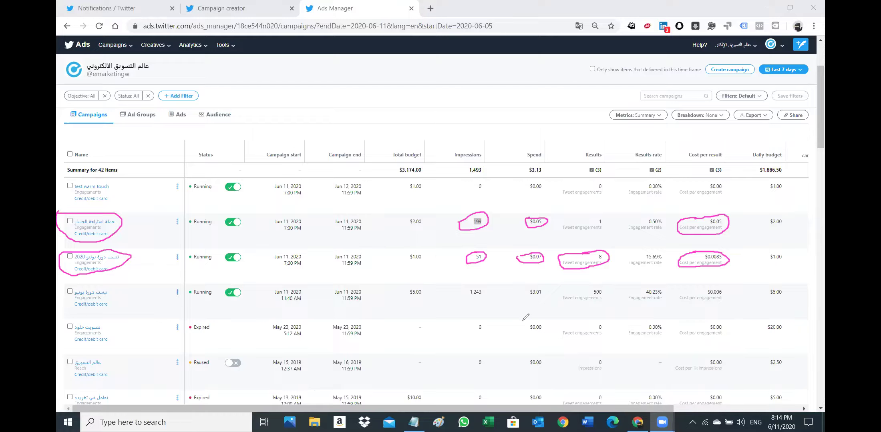
Circle the impressions, spend, results and cost per result of the $5.00 campaign "تيست دورة يونيو"
{"action": "mouse_move", "coordinate": [461, 285]}
{"action": "left_mouse_down"}
{"action": "mouse_move", "coordinate": [489, 287]}
{"action": "mouse_move", "coordinate": [460, 288]}
{"action": "mouse_move", "coordinate": [465, 282]}
{"action": "left_mouse_up"}
{"action": "mouse_move", "coordinate": [522, 288]}
{"action": "left_mouse_down"}
{"action": "mouse_move", "coordinate": [549, 287]}
{"action": "mouse_move", "coordinate": [517, 299]}
{"action": "mouse_move", "coordinate": [524, 285]}
{"action": "left_mouse_up"}
{"action": "mouse_move", "coordinate": [587, 287]}
{"action": "left_mouse_down"}
{"action": "mouse_move", "coordinate": [616, 283]}
{"action": "mouse_move", "coordinate": [566, 304]}
{"action": "mouse_move", "coordinate": [592, 280]}
{"action": "left_mouse_up"}
{"action": "mouse_move", "coordinate": [698, 286]}
{"action": "left_mouse_down"}
{"action": "mouse_move", "coordinate": [726, 285]}
{"action": "mouse_move", "coordinate": [735, 296]}
{"action": "mouse_move", "coordinate": [686, 307]}
{"action": "mouse_move", "coordinate": [677, 297]}
{"action": "mouse_move", "coordinate": [701, 282]}
{"action": "left_mouse_up"}
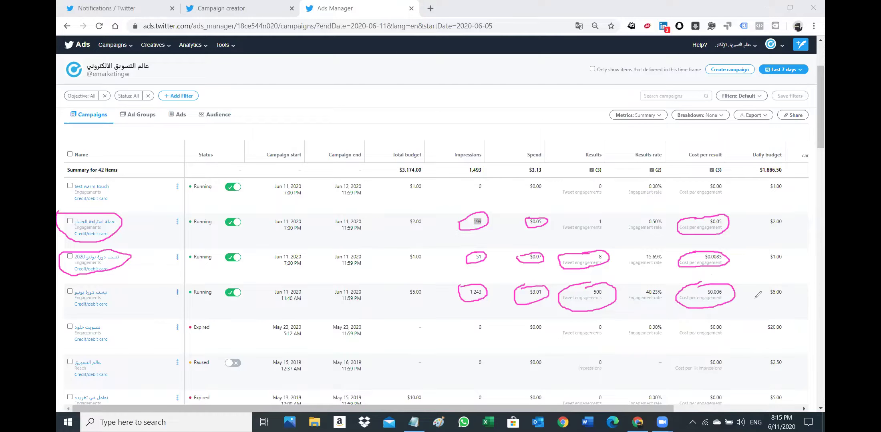
Circle the three running campaigns' engagement rates in red to compare them, and clear all annotations
{"action": "left_click_drag", "start_coordinate": [637, 281], "coordinate": [663, 282]}
{"action": "key", "text": "ctrl+z"}
{"action": "mouse_move", "coordinate": [641, 284]}
{"action": "left_mouse_down"}
{"action": "mouse_move", "coordinate": [663, 281]}
{"action": "mouse_move", "coordinate": [667, 298]}
{"action": "mouse_move", "coordinate": [638, 306]}
{"action": "mouse_move", "coordinate": [628, 281]}
{"action": "mouse_move", "coordinate": [666, 282]}
{"action": "left_mouse_up"}
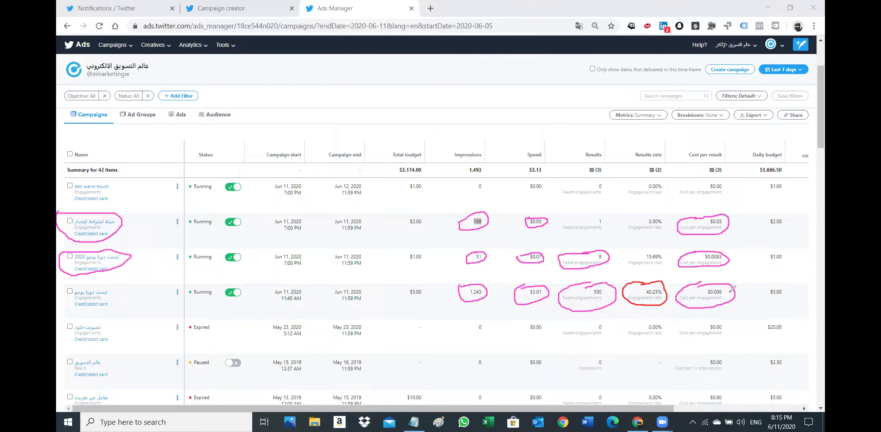
{"action": "mouse_move", "coordinate": [638, 241]}
{"action": "left_mouse_down"}
{"action": "mouse_move", "coordinate": [673, 243]}
{"action": "mouse_move", "coordinate": [660, 269]}
{"action": "mouse_move", "coordinate": [636, 270]}
{"action": "mouse_move", "coordinate": [655, 212]}
{"action": "mouse_move", "coordinate": [668, 212]}
{"action": "mouse_move", "coordinate": [638, 237]}
{"action": "mouse_move", "coordinate": [627, 225]}
{"action": "mouse_move", "coordinate": [655, 209]}
{"action": "left_mouse_up"}
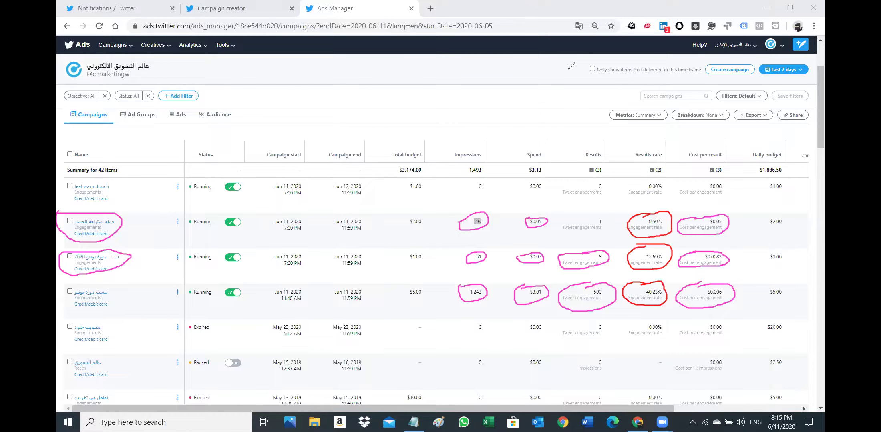
{"action": "key", "text": "e"}
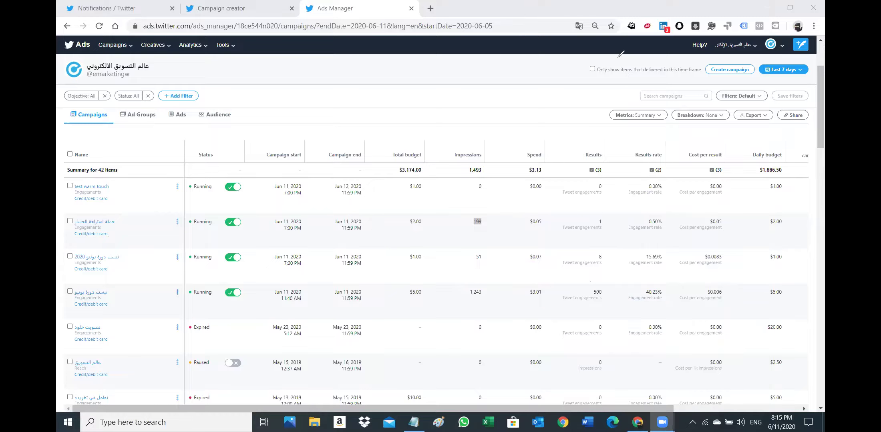
Open the "test warm touch" campaign, mark its editing options, and start editing the campaign
{"action": "mouse_move", "coordinate": [97, 192]}
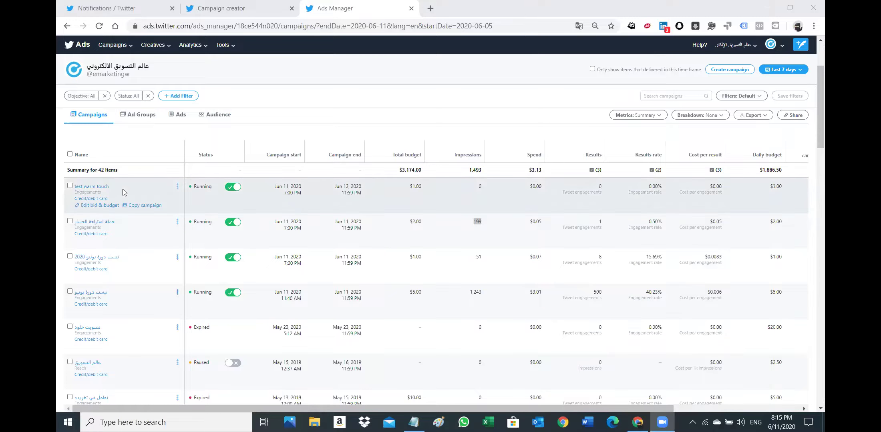
{"action": "left_click", "coordinate": [100, 187]}
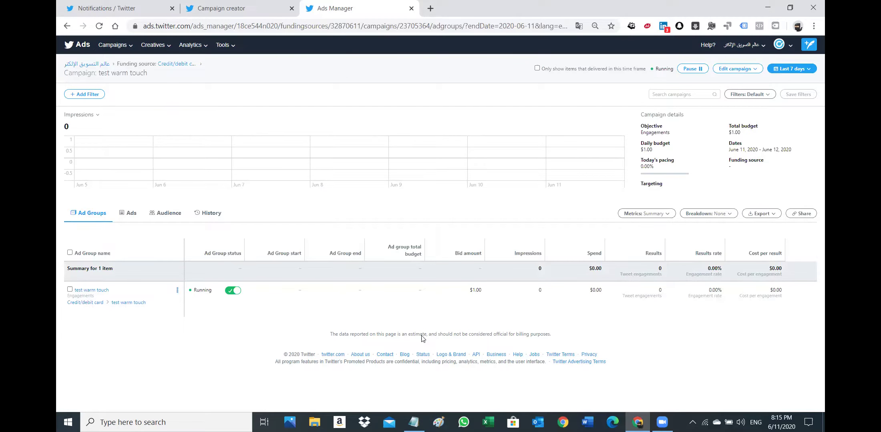
{"action": "mouse_move", "coordinate": [720, 56]}
{"action": "left_mouse_down"}
{"action": "mouse_move", "coordinate": [762, 79]}
{"action": "mouse_move", "coordinate": [723, 80]}
{"action": "mouse_move", "coordinate": [714, 66]}
{"action": "left_mouse_up"}
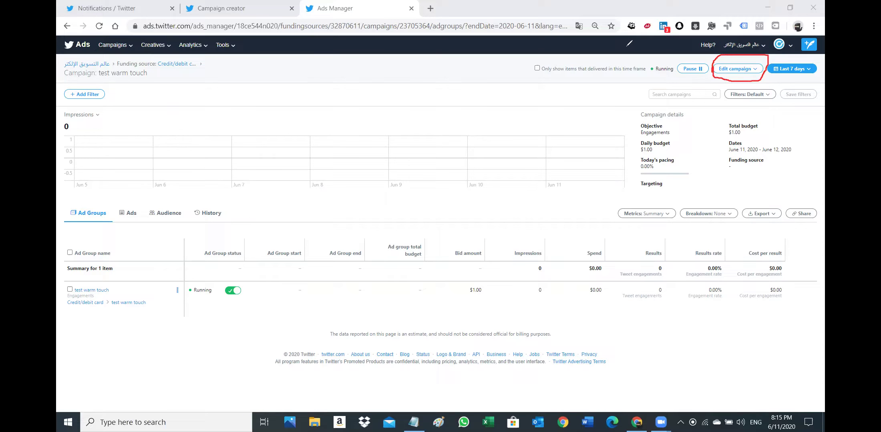
{"action": "left_click", "coordinate": [732, 69]}
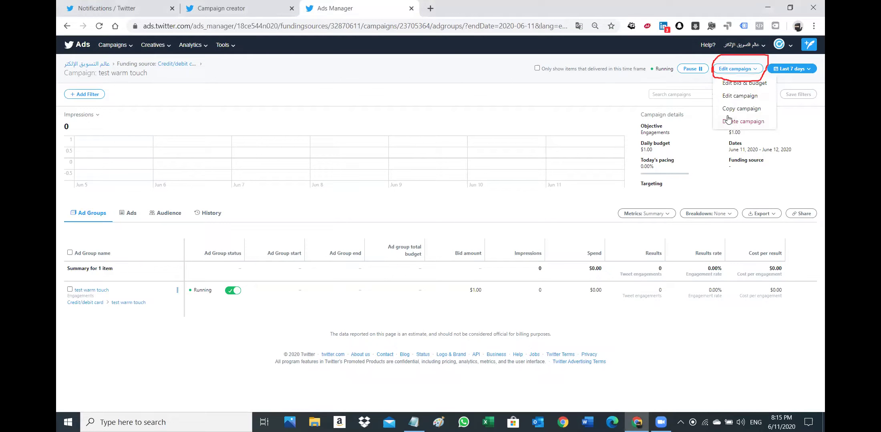
{"action": "left_click", "coordinate": [742, 97]}
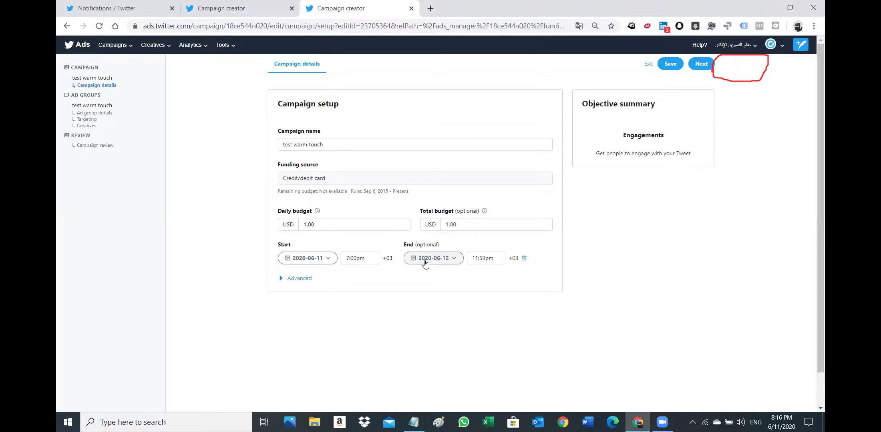
Continue to the ad group details and set the maximum bid amount to 0.01 USD per engagement
{"action": "left_click", "coordinate": [701, 65]}
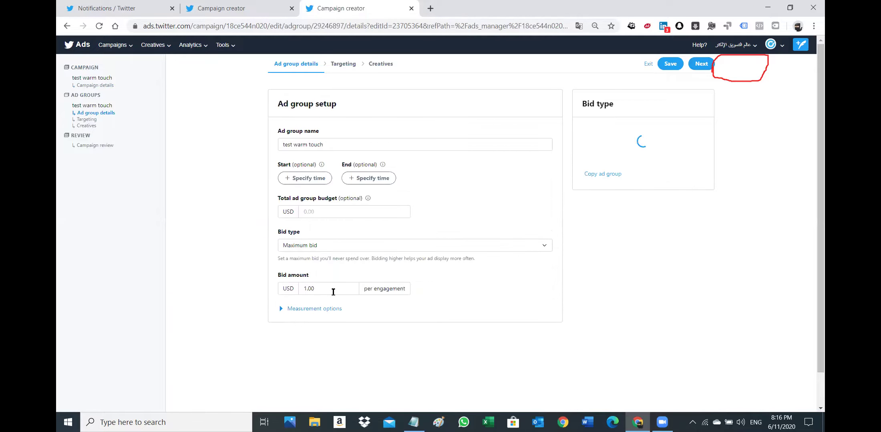
{"action": "double_click", "coordinate": [321, 293]}
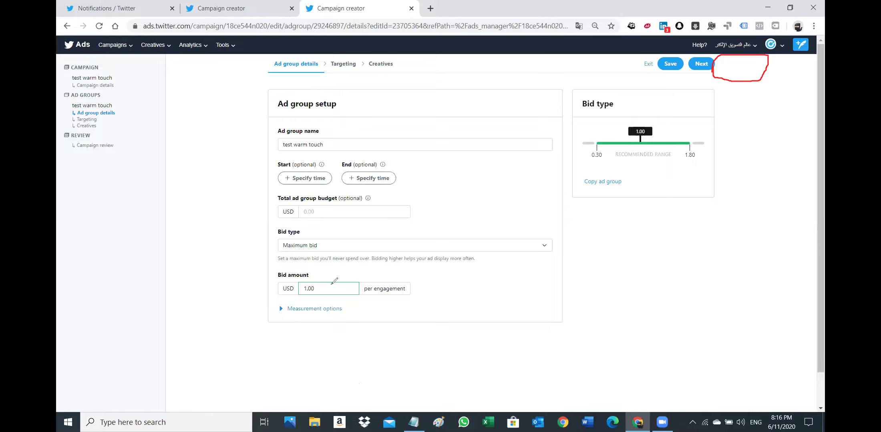
{"action": "left_click_drag", "start_coordinate": [280, 282], "coordinate": [326, 280]}
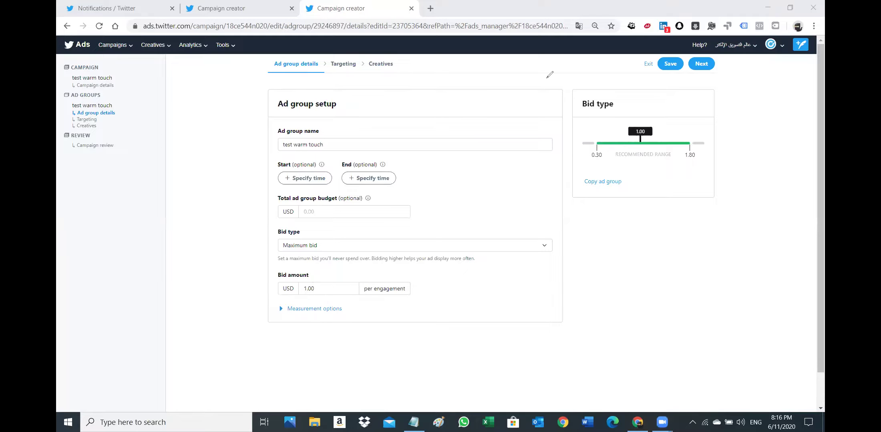
{"action": "double_click", "coordinate": [337, 285]}
{"action": "type", "text": "0.01"}
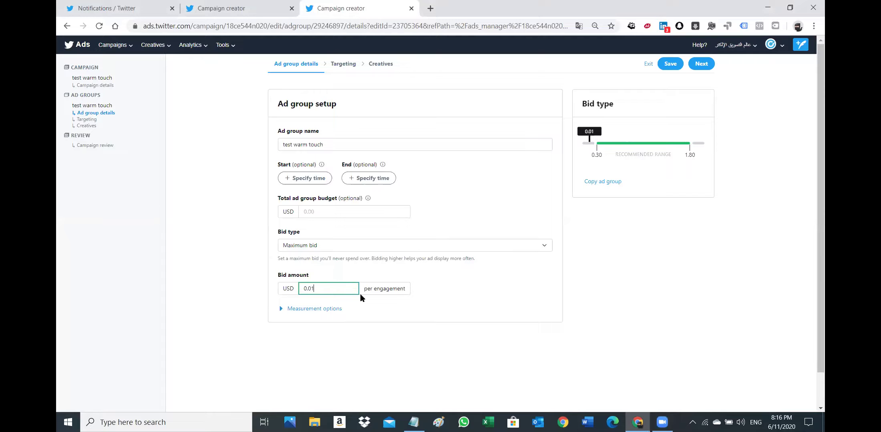
{"action": "left_click", "coordinate": [331, 338]}
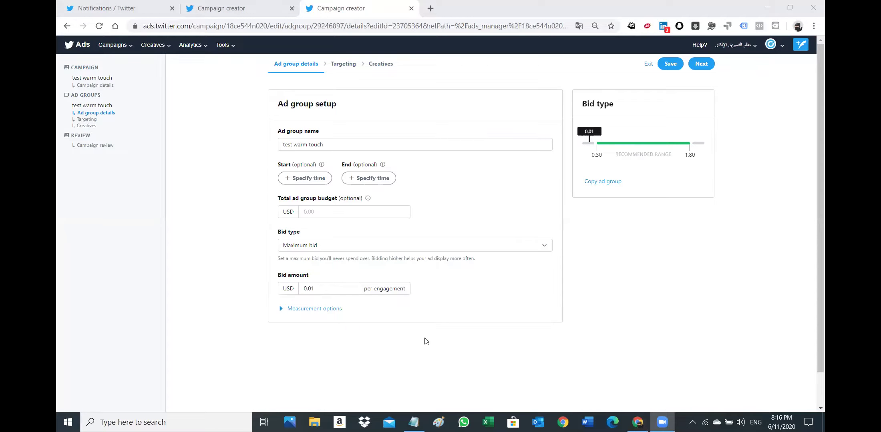
Remove the Al Jawal (STC) carrier from the ad group's targeting and review the remaining audience features
{"action": "left_click", "coordinate": [700, 66]}
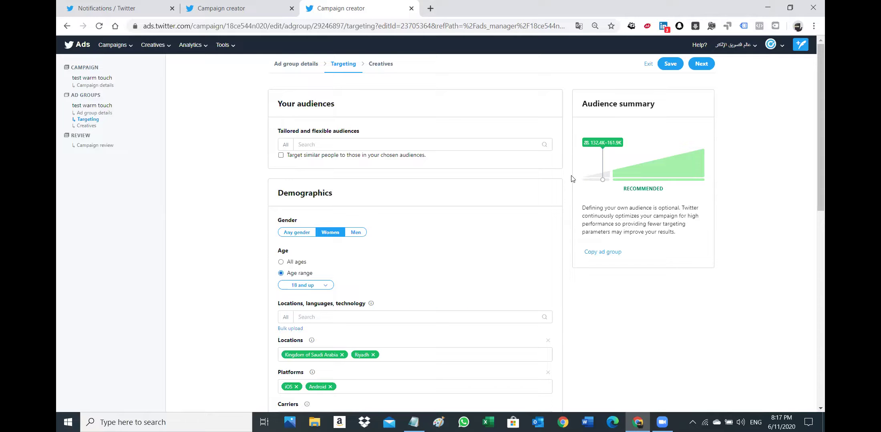
{"action": "scroll", "coordinate": [426, 172], "scroll_direction": "down", "scroll_amount": 1}
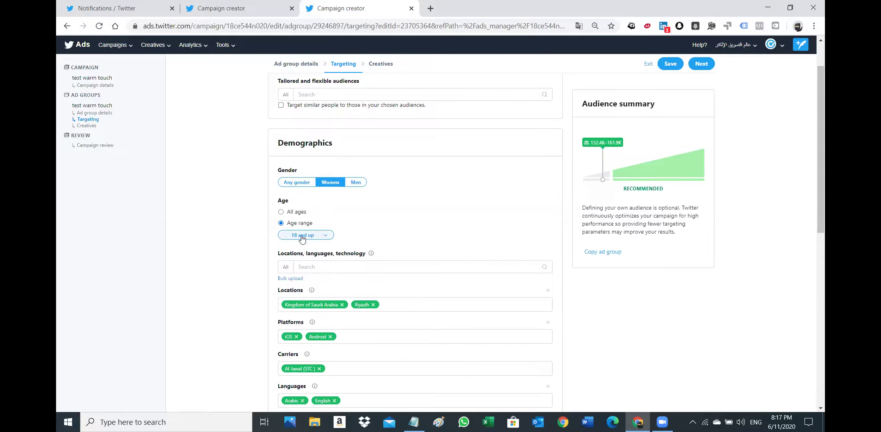
{"action": "scroll", "coordinate": [335, 200], "scroll_direction": "down", "scroll_amount": 1}
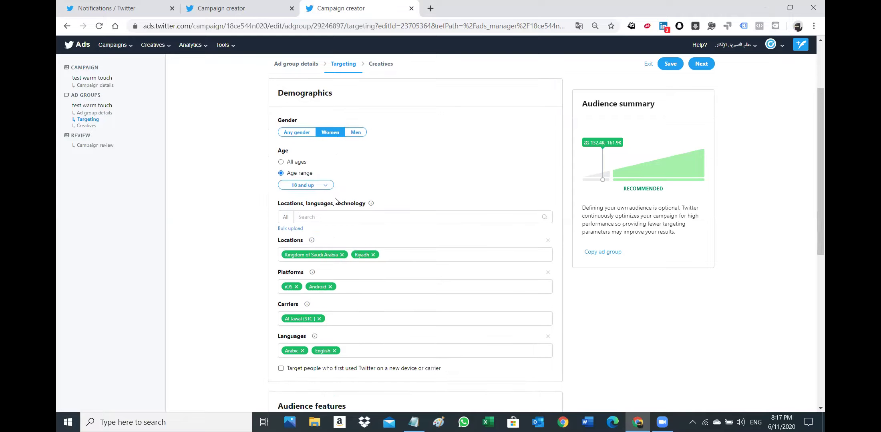
{"action": "scroll", "coordinate": [335, 200], "scroll_direction": "down", "scroll_amount": 1}
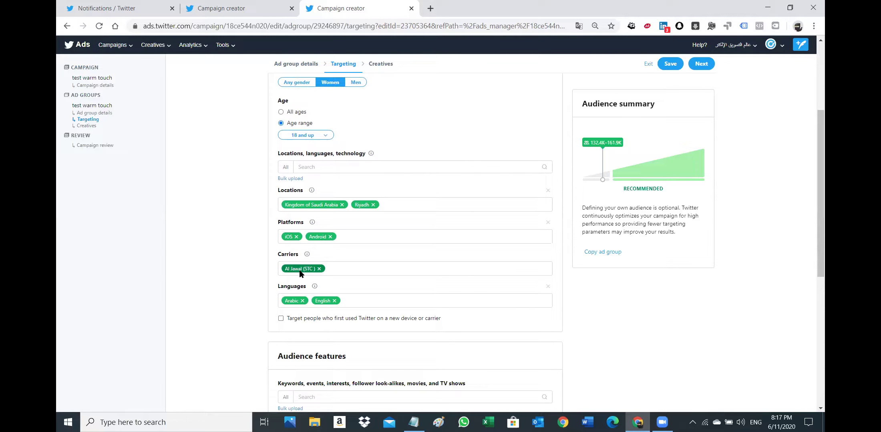
{"action": "left_click", "coordinate": [319, 269]}
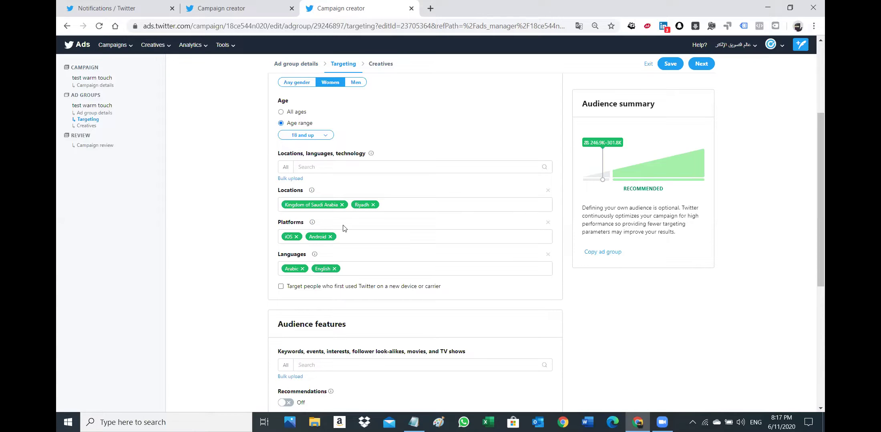
{"action": "scroll", "coordinate": [344, 228], "scroll_direction": "down", "scroll_amount": 5}
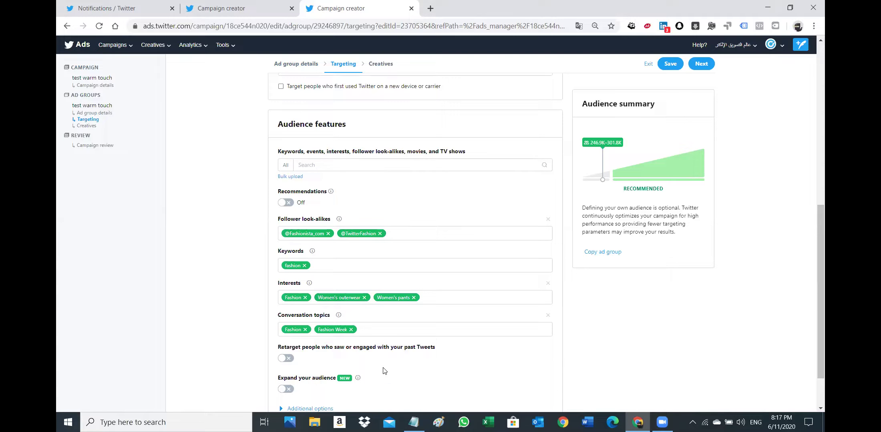
{"action": "scroll", "coordinate": [380, 328], "scroll_direction": "down", "scroll_amount": 2}
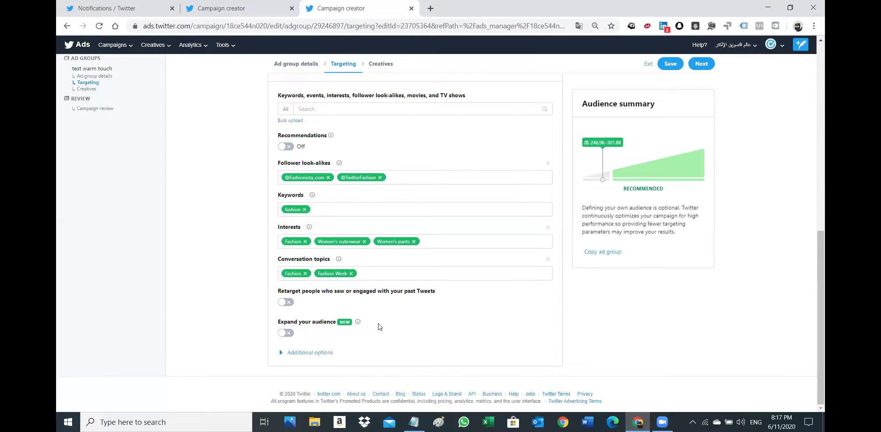
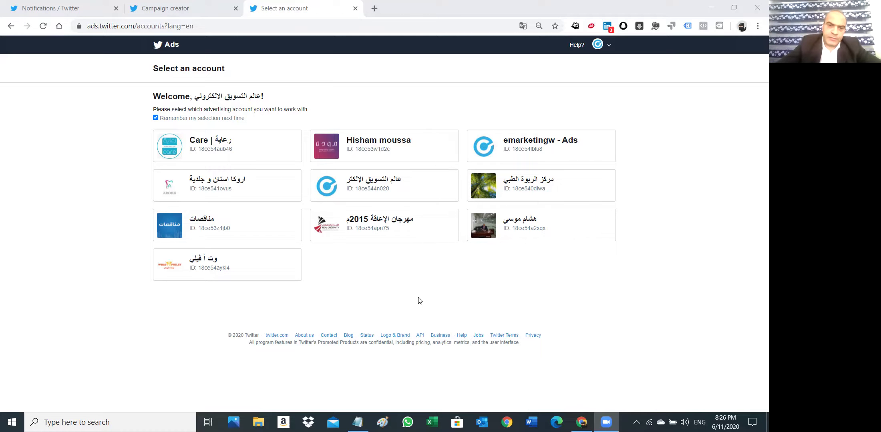
Open ads.google.com in a new browser tab and sign in to Google Ads with the second listed Google account
{"action": "left_click", "coordinate": [374, 8]}
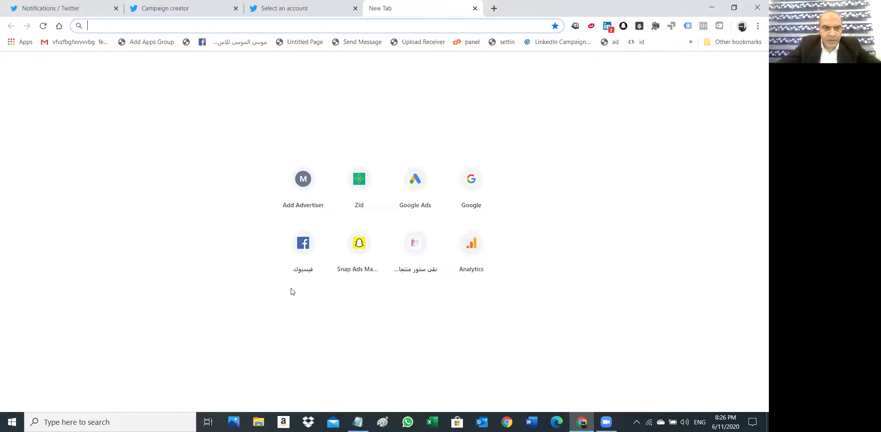
{"action": "type", "text": "ads.google.com"}
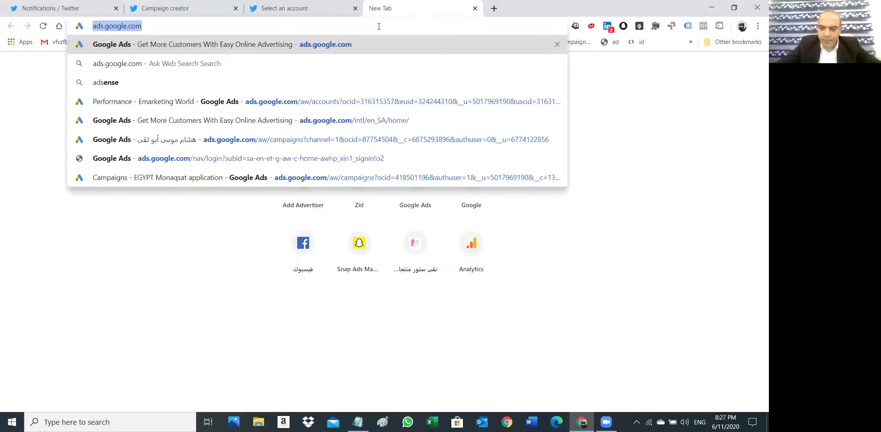
{"action": "key", "text": "Return"}
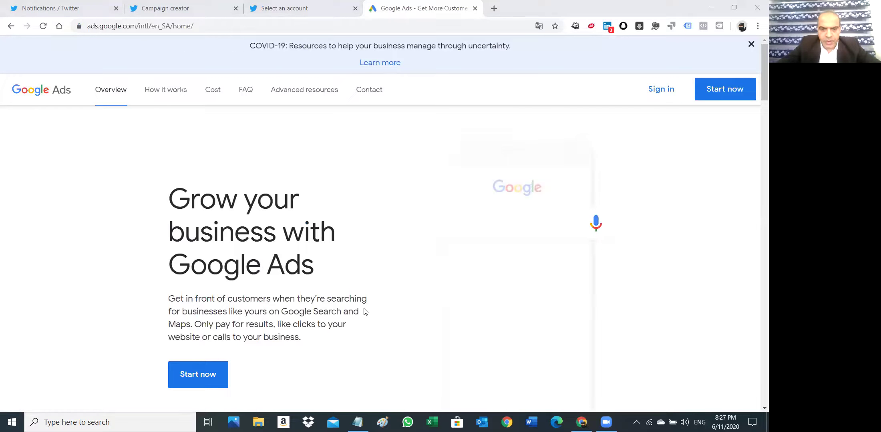
{"action": "left_click", "coordinate": [658, 89]}
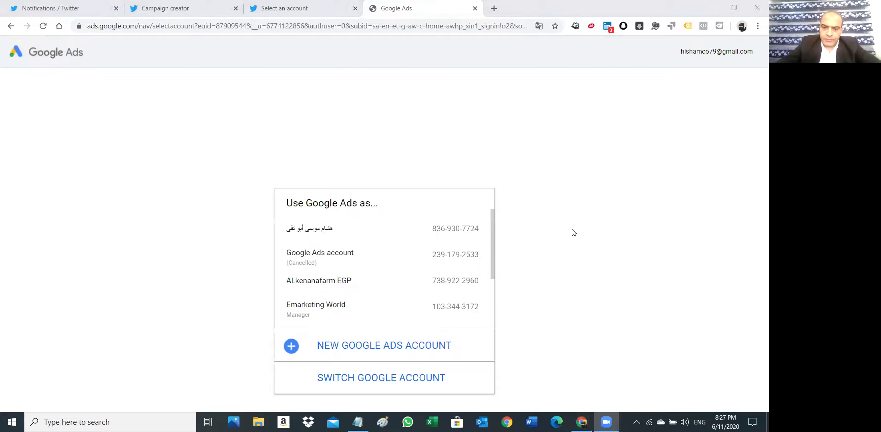
{"action": "left_click", "coordinate": [399, 378]}
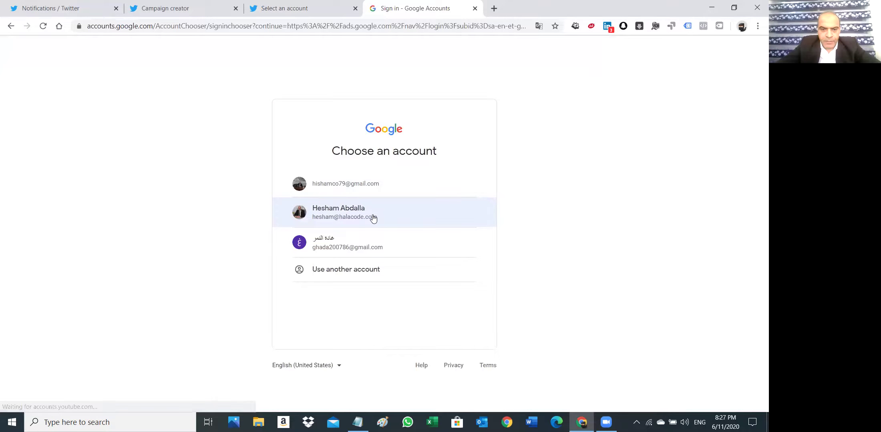
{"action": "left_click", "coordinate": [372, 218]}
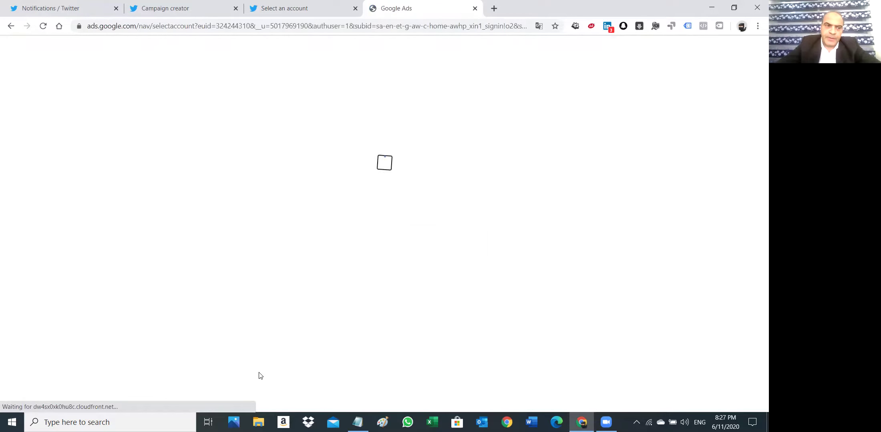
Open the Training account under the Emarketing World manager account and close the Twitter Ads account-selection tab
{"action": "left_click", "coordinate": [329, 231]}
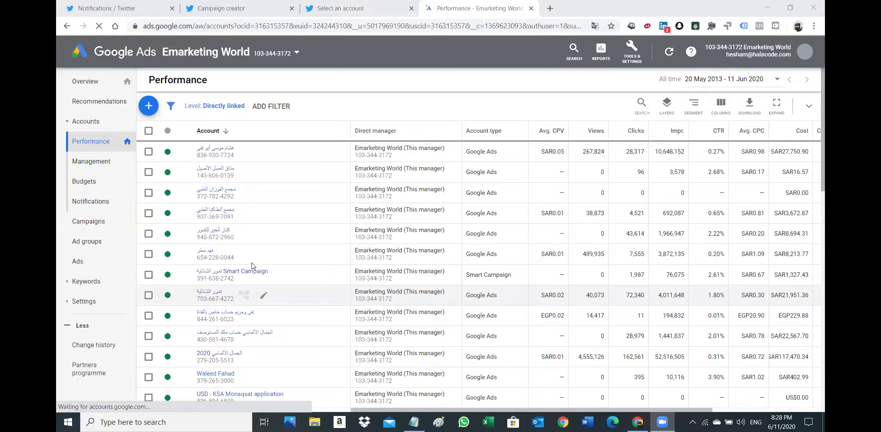
{"action": "scroll", "coordinate": [252, 266], "scroll_direction": "down", "scroll_amount": 10}
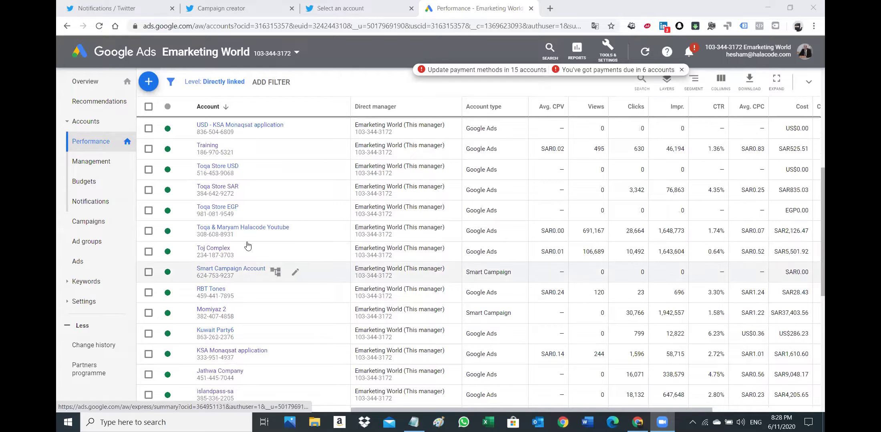
{"action": "left_click", "coordinate": [206, 146]}
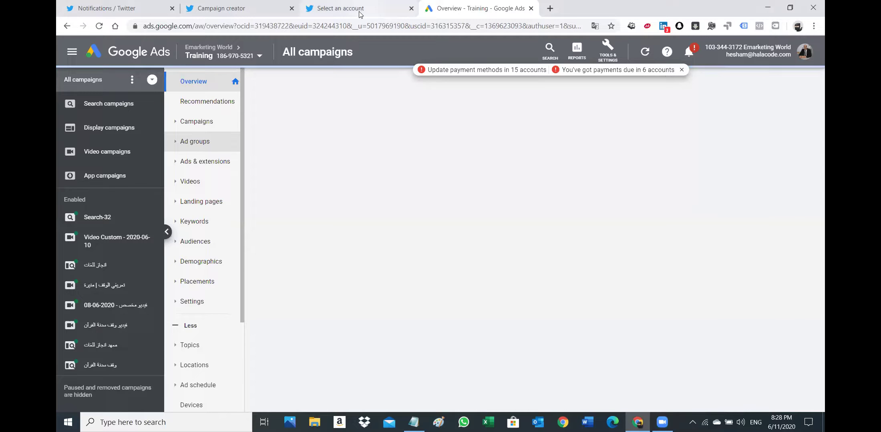
{"action": "left_click", "coordinate": [411, 9]}
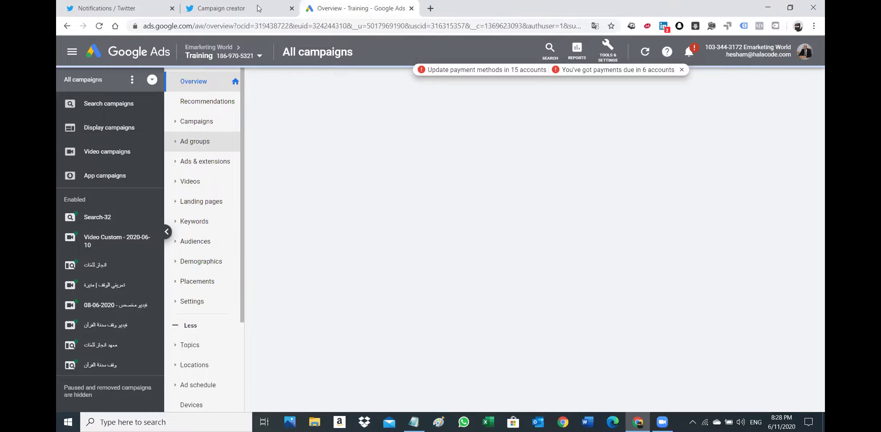
Close the Twitter Campaign creator tab and open the Twitter home timeline
{"action": "left_click", "coordinate": [291, 9]}
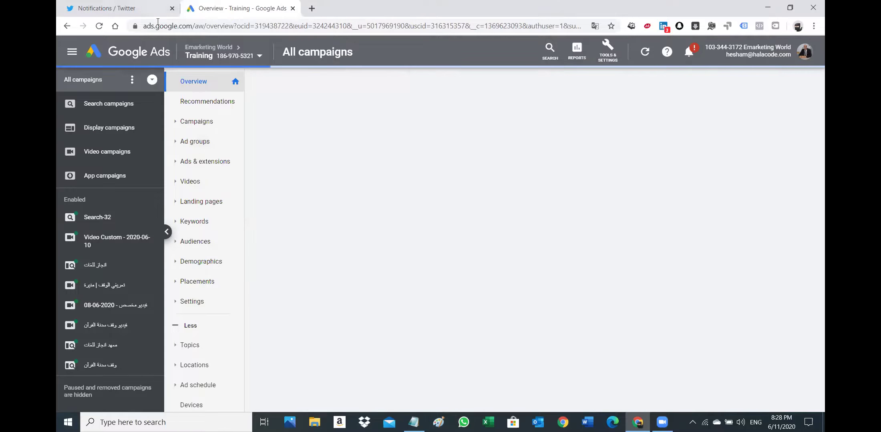
{"action": "key", "text": "ctrl+shift+Tab"}
{"action": "left_click", "coordinate": [180, 78]}
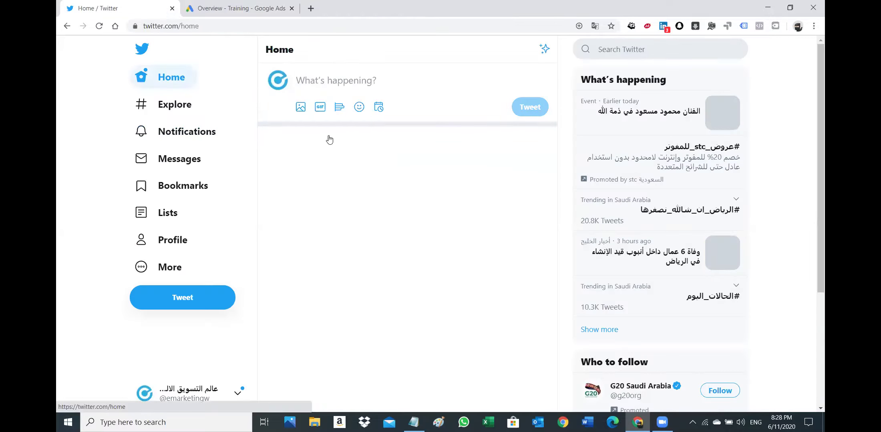
Look through the posts in the Twitter home timeline, including the SCALE video post
{"action": "scroll", "coordinate": [346, 149], "scroll_direction": "down", "scroll_amount": 5}
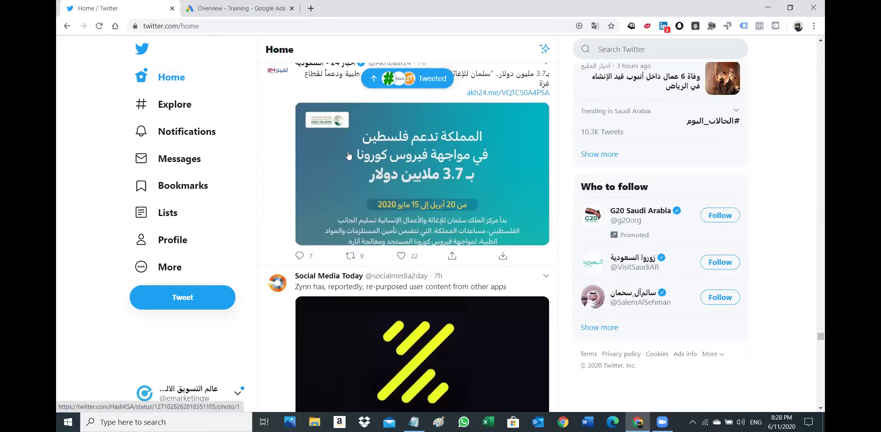
{"action": "scroll", "coordinate": [348, 154], "scroll_direction": "down", "scroll_amount": 5}
{"action": "scroll", "coordinate": [349, 157], "scroll_direction": "down", "scroll_amount": 5}
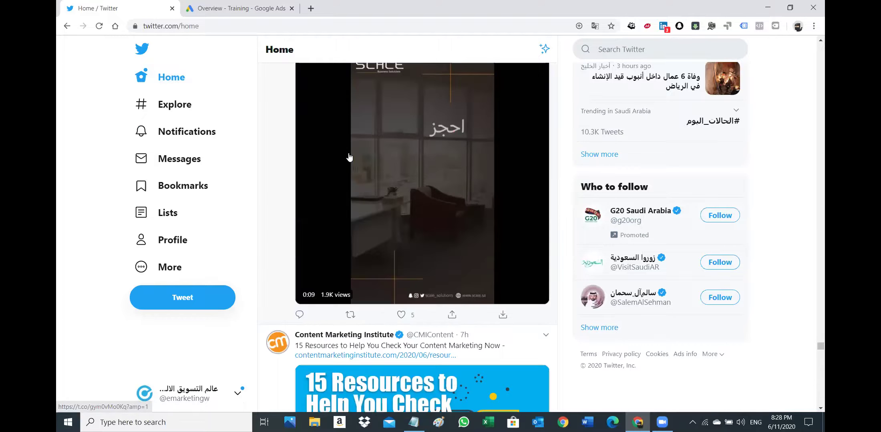
{"action": "scroll", "coordinate": [348, 156], "scroll_direction": "up", "scroll_amount": 4}
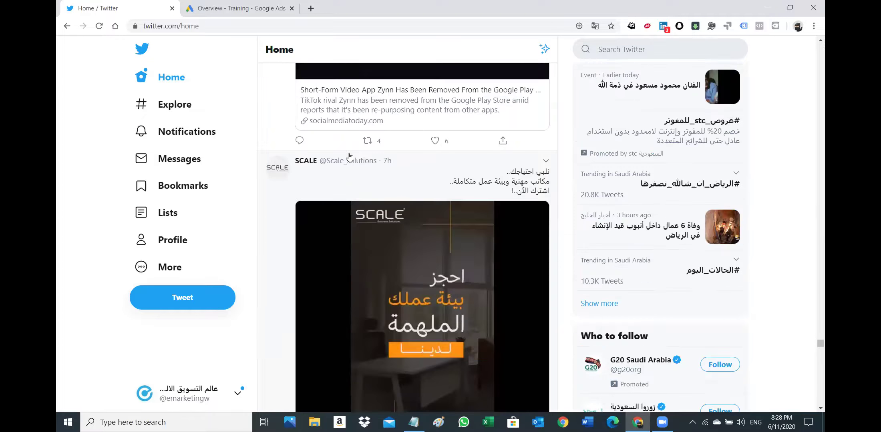
{"action": "scroll", "coordinate": [349, 157], "scroll_direction": "down", "scroll_amount": 4}
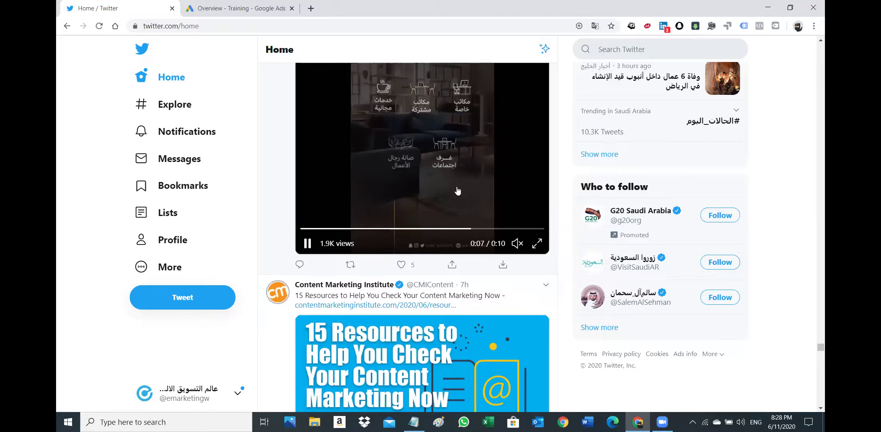
{"action": "scroll", "coordinate": [459, 192], "scroll_direction": "down", "scroll_amount": 8}
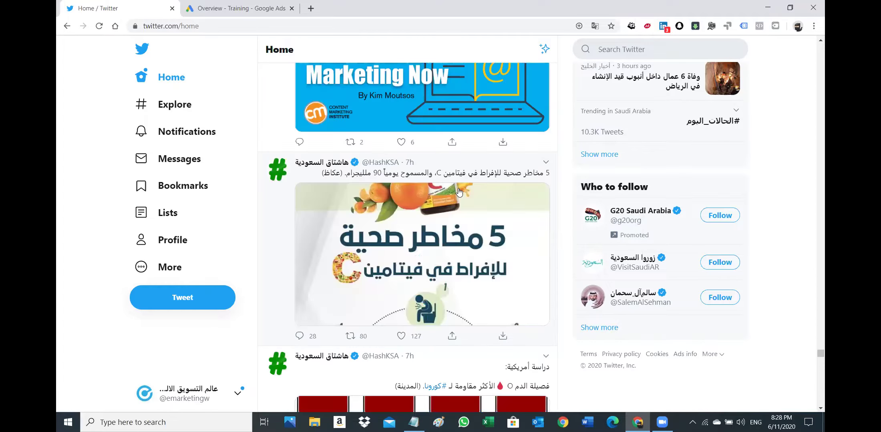
{"action": "scroll", "coordinate": [458, 191], "scroll_direction": "down", "scroll_amount": 18}
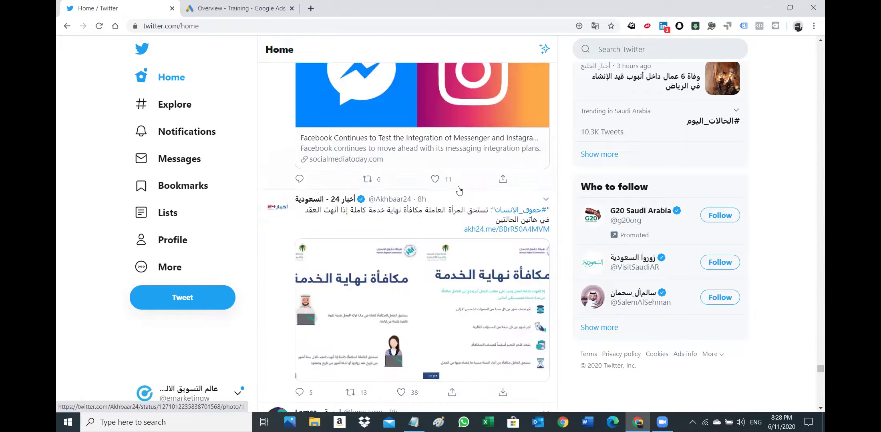
{"action": "scroll", "coordinate": [459, 191], "scroll_direction": "down", "scroll_amount": 5}
{"action": "scroll", "coordinate": [458, 191], "scroll_direction": "down", "scroll_amount": 4}
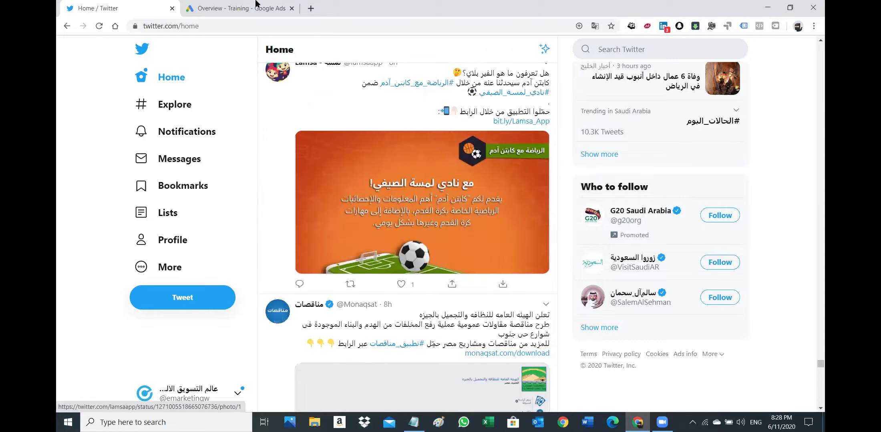
Switch back to the Training account's Google Ads overview and set its date range to Today
{"action": "key", "text": "ctrl+Tab"}
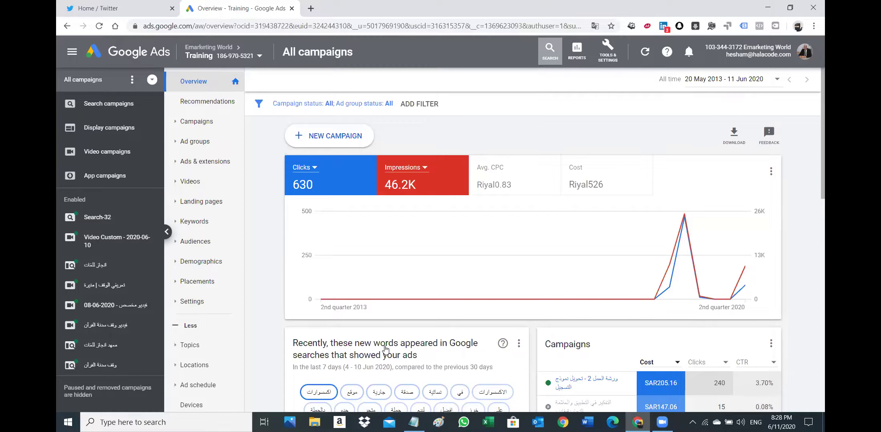
{"action": "left_click_drag", "start_coordinate": [184, 112], "coordinate": [172, 117]}
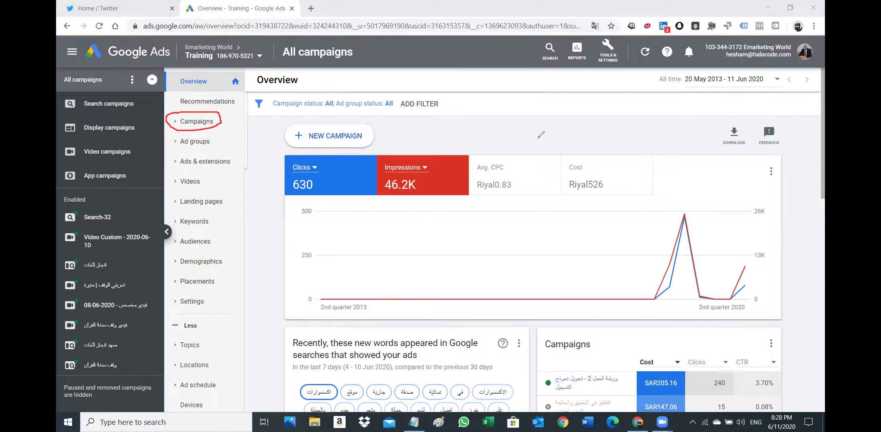
{"action": "left_click", "coordinate": [710, 80]}
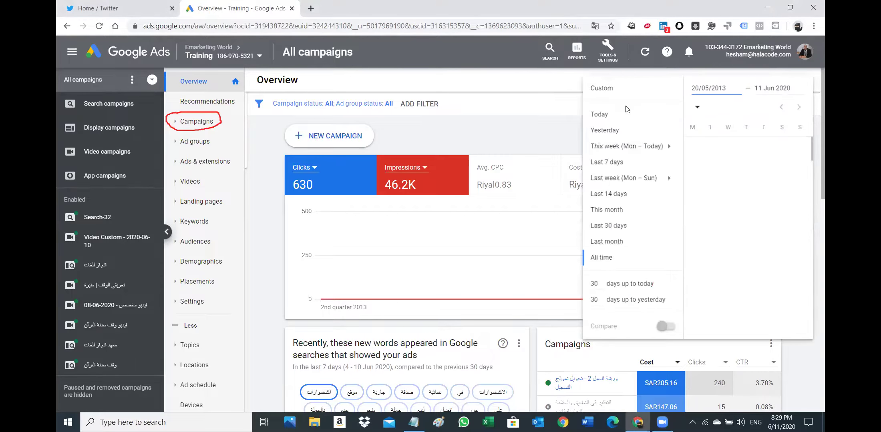
{"action": "left_click", "coordinate": [606, 114]}
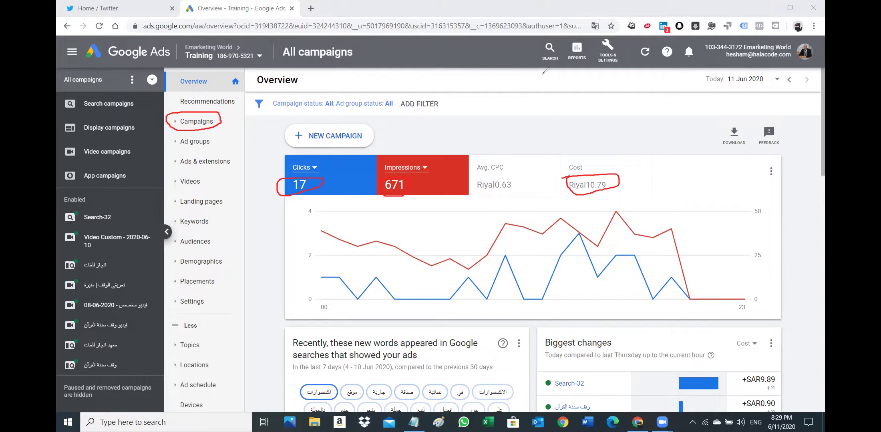
Open the account's campaigns list and circle the معهد انجاز للغات campaign and its impressions, clearing the earlier annotations
{"action": "left_click", "coordinate": [205, 122]}
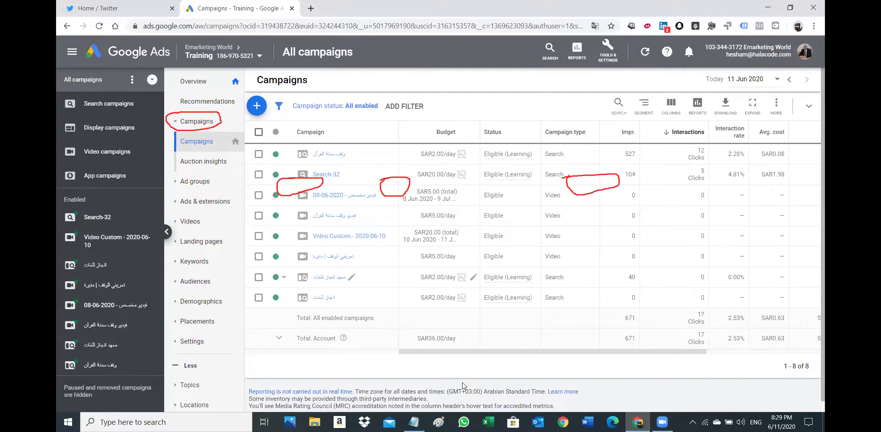
{"action": "key", "text": "e"}
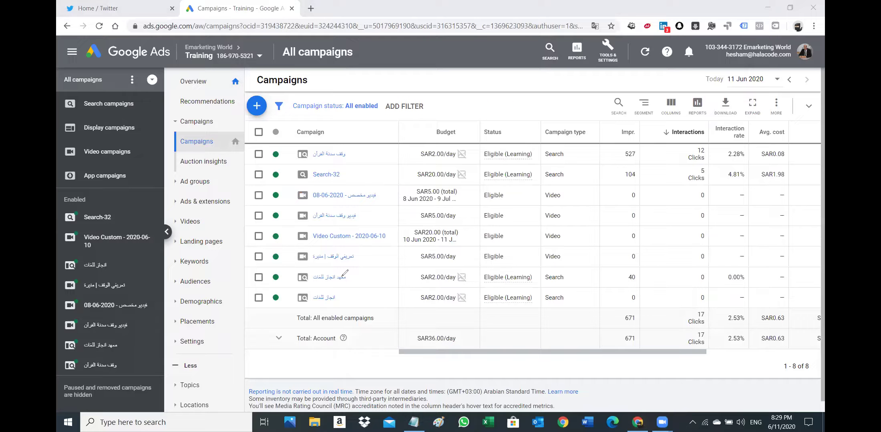
{"action": "mouse_move", "coordinate": [313, 269]}
{"action": "left_mouse_down"}
{"action": "mouse_move", "coordinate": [349, 267]}
{"action": "mouse_move", "coordinate": [352, 280]}
{"action": "mouse_move", "coordinate": [317, 285]}
{"action": "mouse_move", "coordinate": [311, 268]}
{"action": "left_mouse_up"}
{"action": "mouse_move", "coordinate": [615, 274]}
{"action": "left_mouse_down"}
{"action": "mouse_move", "coordinate": [640, 278]}
{"action": "mouse_move", "coordinate": [619, 280]}
{"action": "mouse_move", "coordinate": [617, 271]}
{"action": "left_mouse_up"}
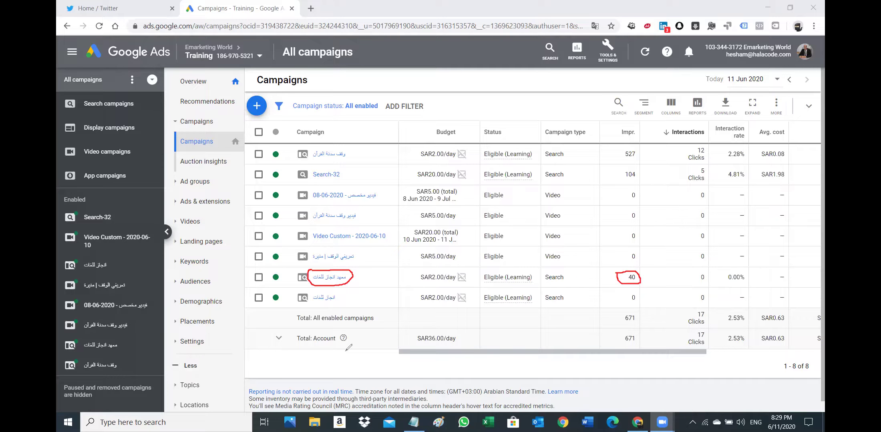
Circle the Search-32 campaign with its impressions and clicks in the campaigns list
{"action": "left_click", "coordinate": [319, 169]}
{"action": "mouse_move", "coordinate": [347, 167]}
{"action": "left_mouse_down"}
{"action": "mouse_move", "coordinate": [339, 177]}
{"action": "mouse_move", "coordinate": [314, 179]}
{"action": "mouse_move", "coordinate": [309, 169]}
{"action": "left_mouse_up"}
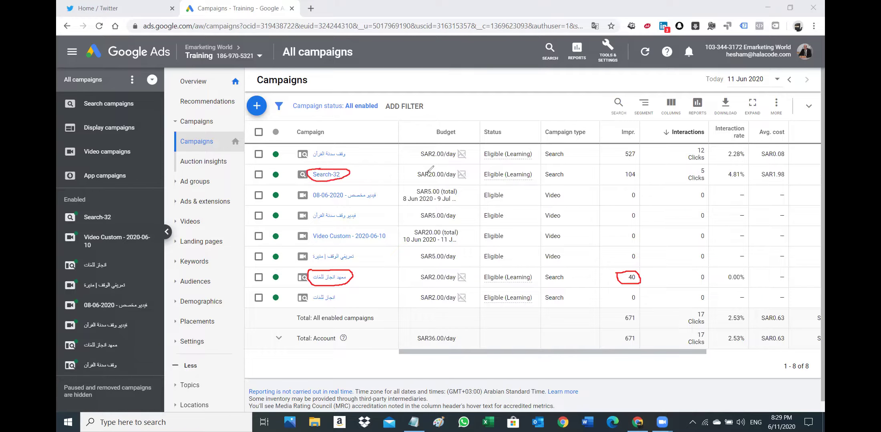
{"action": "mouse_move", "coordinate": [629, 167]}
{"action": "left_mouse_down"}
{"action": "mouse_move", "coordinate": [635, 184]}
{"action": "mouse_move", "coordinate": [622, 171]}
{"action": "mouse_move", "coordinate": [629, 167]}
{"action": "left_mouse_up"}
{"action": "mouse_move", "coordinate": [698, 165]}
{"action": "left_mouse_down"}
{"action": "mouse_move", "coordinate": [708, 180]}
{"action": "mouse_move", "coordinate": [685, 175]}
{"action": "mouse_move", "coordinate": [698, 164]}
{"action": "left_mouse_up"}
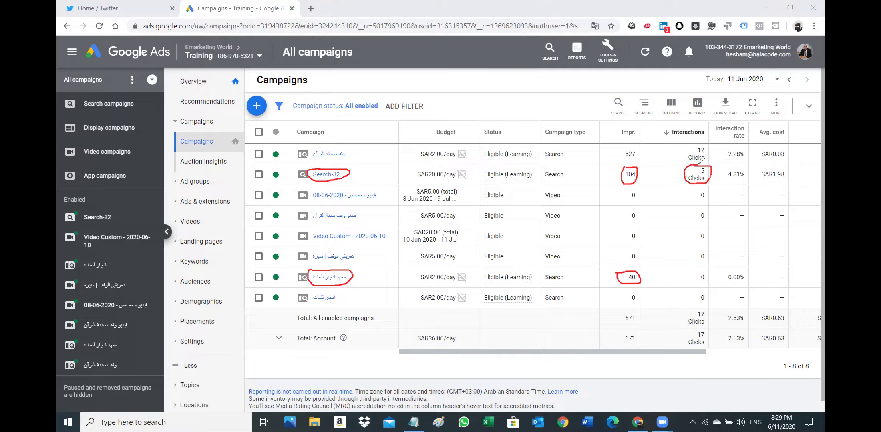
Mark the وقف سدنة القرآن campaign's impressions and clicks plus the Search campaign types, and erase all annotations
{"action": "left_click_drag", "start_coordinate": [335, 145], "coordinate": [354, 158]}
{"action": "mouse_move", "coordinate": [638, 145]}
{"action": "left_mouse_down"}
{"action": "mouse_move", "coordinate": [621, 148]}
{"action": "mouse_move", "coordinate": [643, 142]}
{"action": "mouse_move", "coordinate": [633, 164]}
{"action": "mouse_move", "coordinate": [622, 159]}
{"action": "left_mouse_up"}
{"action": "mouse_move", "coordinate": [696, 141]}
{"action": "left_mouse_down"}
{"action": "mouse_move", "coordinate": [717, 159]}
{"action": "mouse_move", "coordinate": [682, 159]}
{"action": "mouse_move", "coordinate": [700, 142]}
{"action": "left_mouse_up"}
{"action": "mouse_move", "coordinate": [553, 147]}
{"action": "left_mouse_down"}
{"action": "mouse_move", "coordinate": [570, 155]}
{"action": "mouse_move", "coordinate": [549, 148]}
{"action": "mouse_move", "coordinate": [572, 169]}
{"action": "mouse_move", "coordinate": [547, 170]}
{"action": "left_mouse_up"}
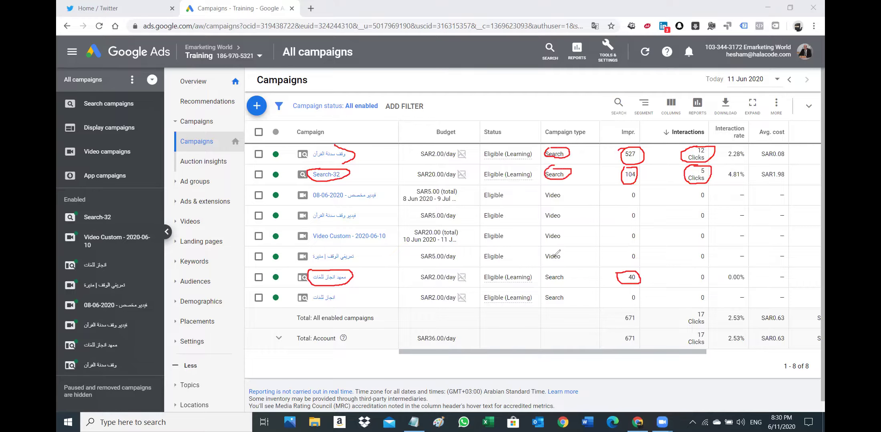
{"action": "mouse_move", "coordinate": [548, 269]}
{"action": "left_mouse_down"}
{"action": "mouse_move", "coordinate": [557, 269]}
{"action": "mouse_move", "coordinate": [557, 283]}
{"action": "mouse_move", "coordinate": [545, 260]}
{"action": "left_mouse_up"}
{"action": "key", "text": "e"}
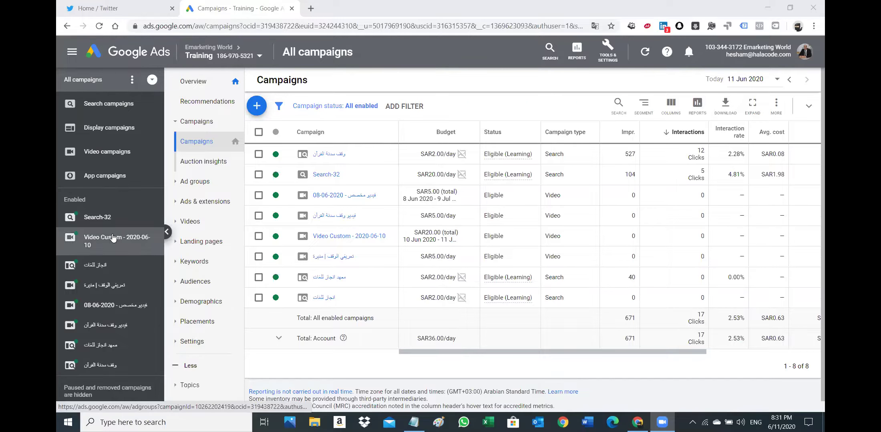
Open the settings of the فيديو وقف سدنة القرآن video campaign and circle its end date
{"action": "left_click", "coordinate": [126, 327]}
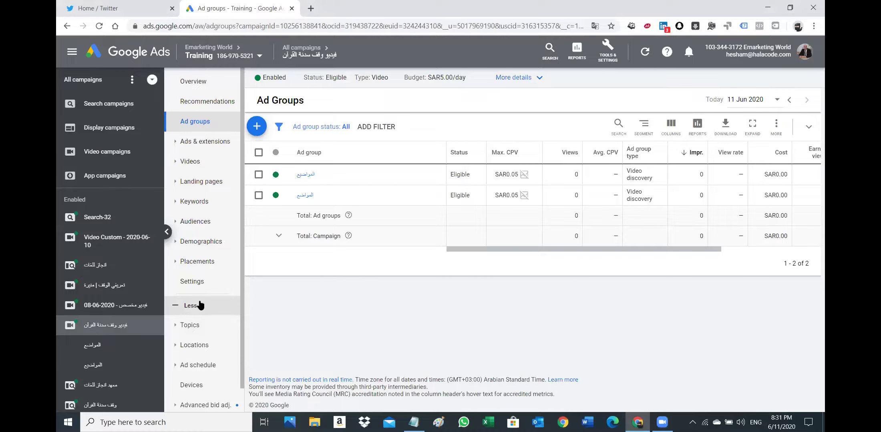
{"action": "left_click", "coordinate": [187, 282]}
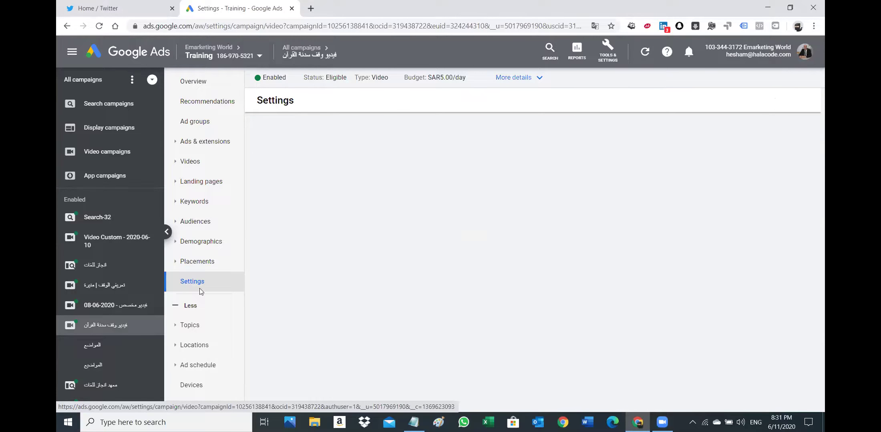
{"action": "scroll", "coordinate": [445, 271], "scroll_direction": "down", "scroll_amount": 3}
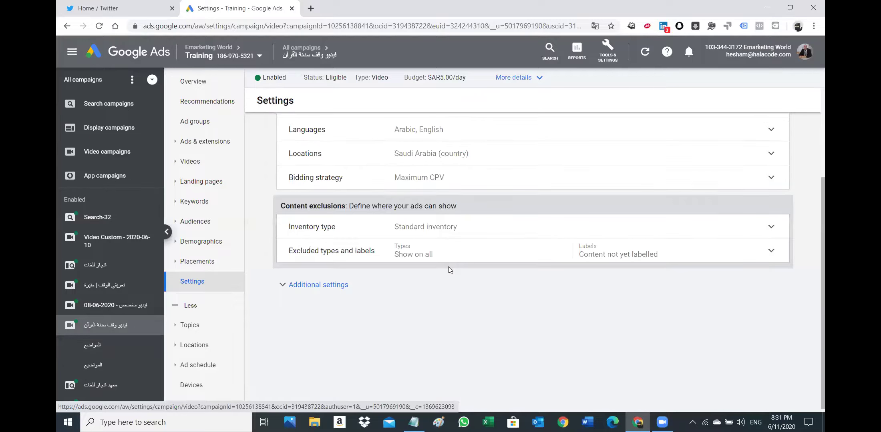
{"action": "scroll", "coordinate": [465, 248], "scroll_direction": "up", "scroll_amount": 3}
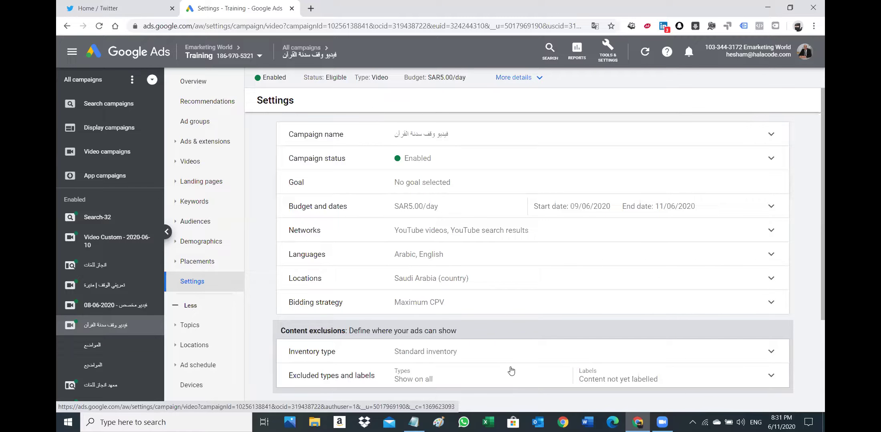
{"action": "left_click_drag", "start_coordinate": [639, 220], "coordinate": [623, 190]}
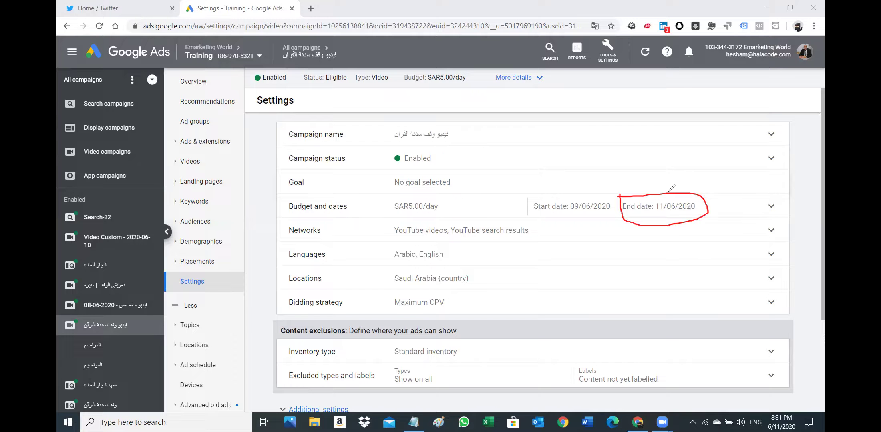
{"action": "scroll", "coordinate": [131, 295], "scroll_direction": "down", "scroll_amount": 1}
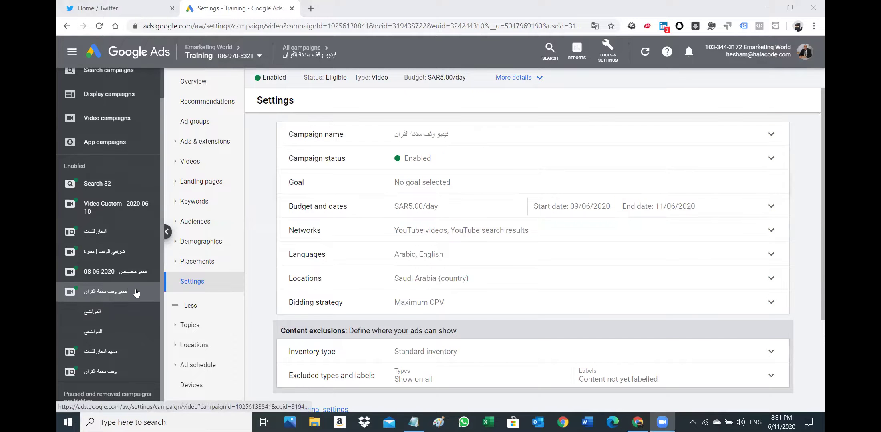
Revisit the campaigns list, then reopen the فيديو وقف سدنة القرآن campaign's settings to check its budget and end date
{"action": "left_click", "coordinate": [295, 49]}
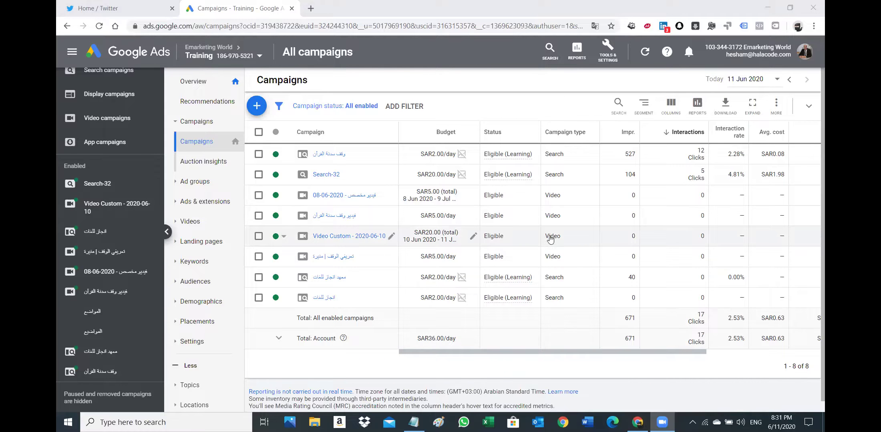
{"action": "left_click", "coordinate": [109, 294]}
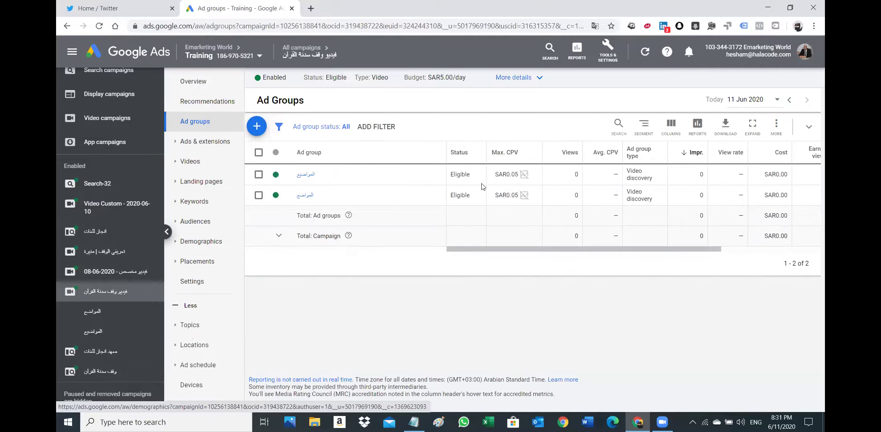
{"action": "left_click", "coordinate": [194, 283]}
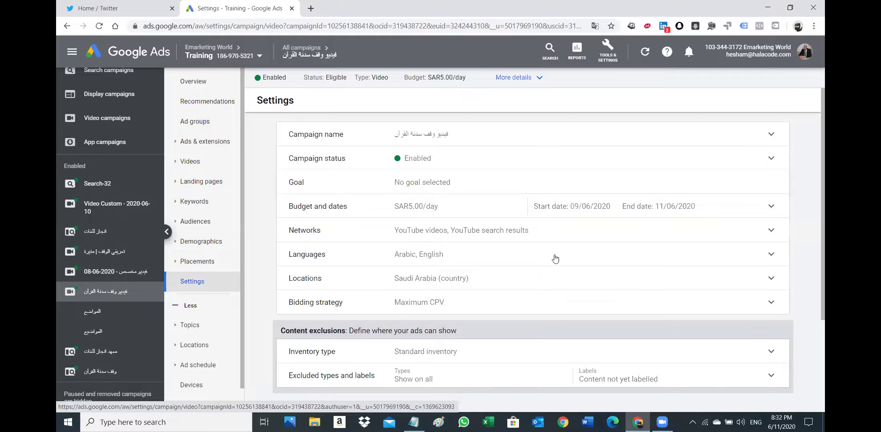
{"action": "left_click", "coordinate": [659, 210]}
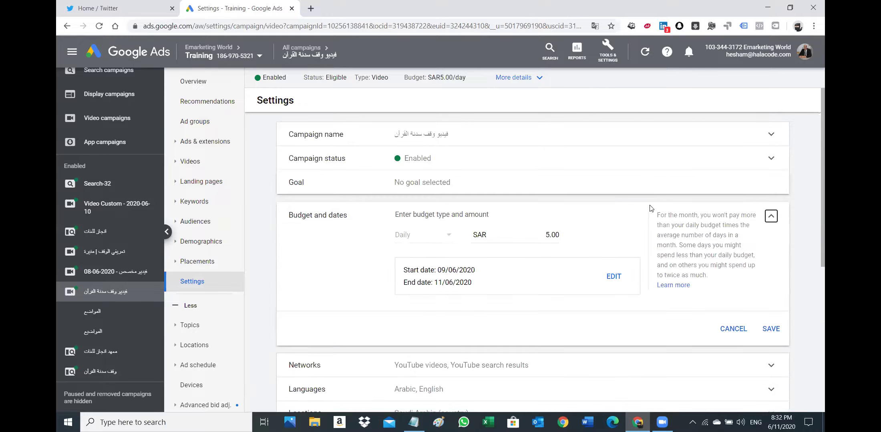
{"action": "left_click", "coordinate": [771, 217]}
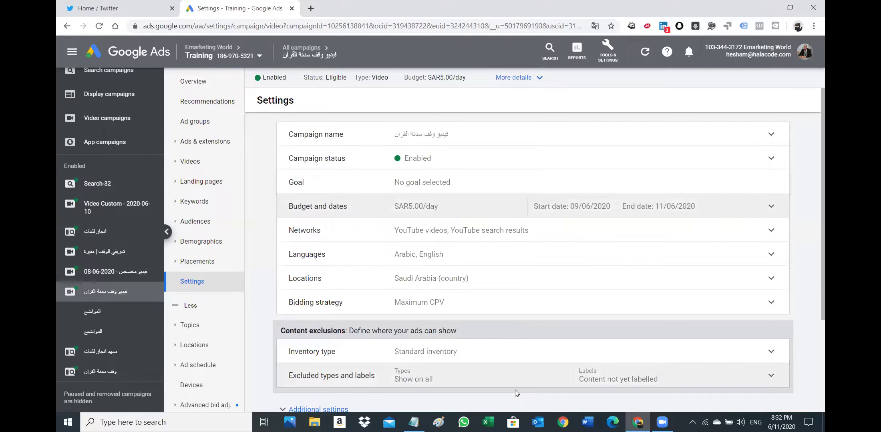
{"action": "left_click_drag", "start_coordinate": [701, 203], "coordinate": [619, 206]}
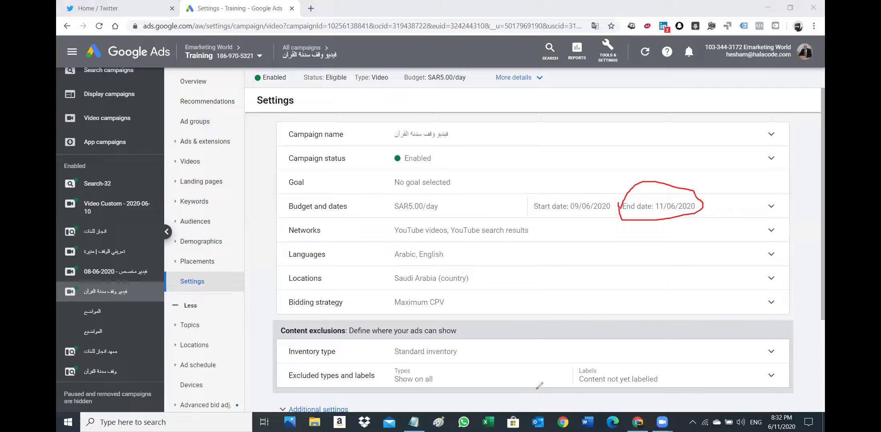
{"action": "key", "text": "e"}
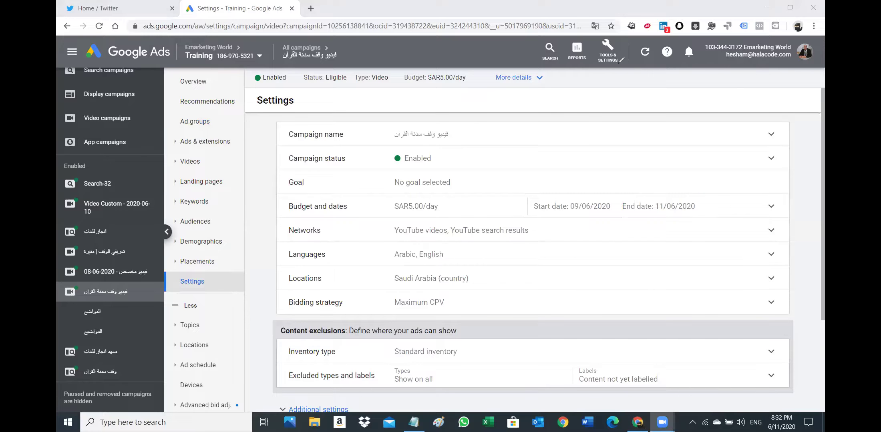
Set the فيديو وقف سدنة القرآن campaign's end date to 12 Jun 2020 and save it
{"action": "left_click", "coordinate": [668, 209]}
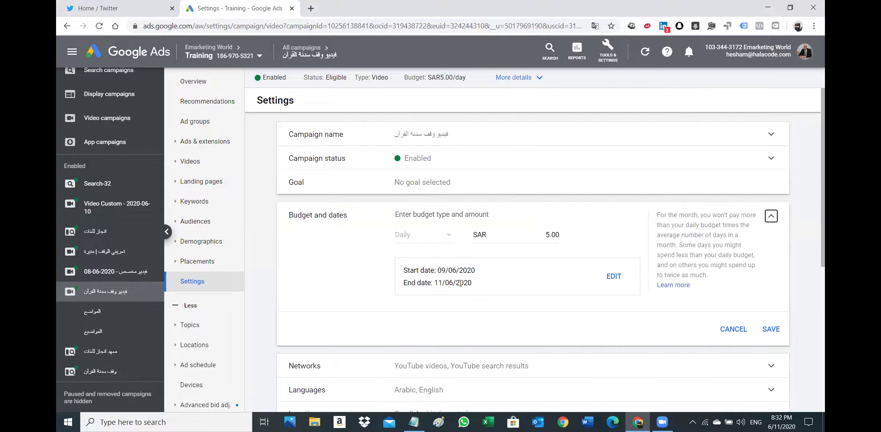
{"action": "left_click", "coordinate": [613, 277]}
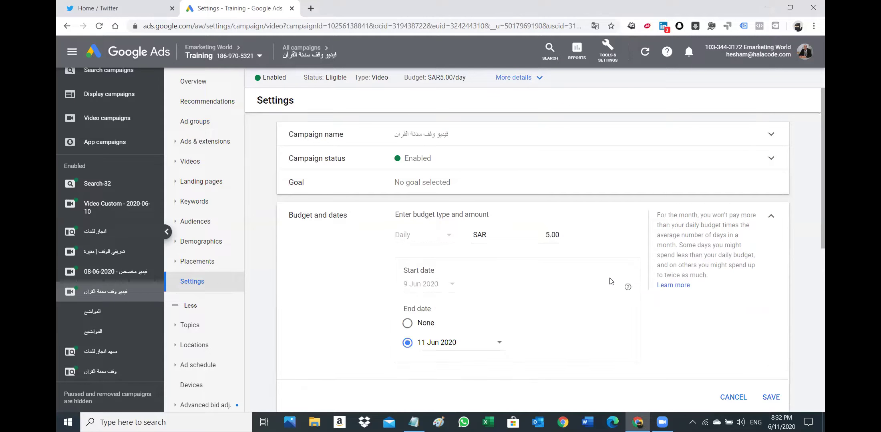
{"action": "left_click", "coordinate": [467, 345]}
{"action": "left_click", "coordinate": [498, 271]}
{"action": "left_click", "coordinate": [773, 396]}
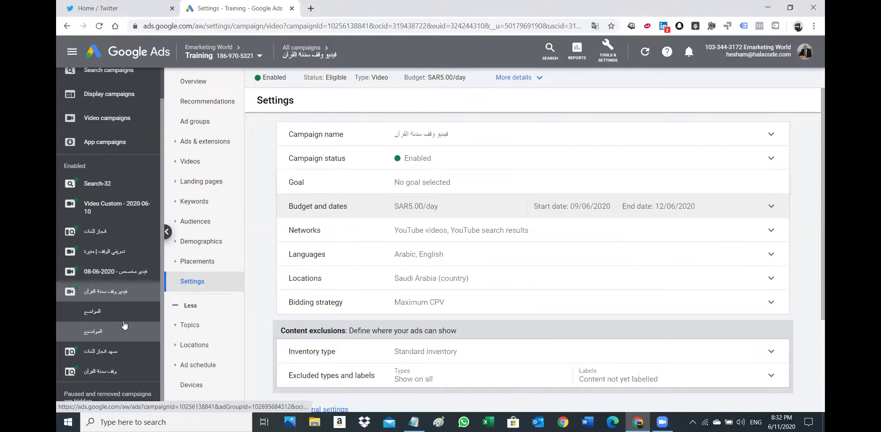
Review the campaigns list, then recheck the فيديو وقف سدنة القرآن campaign's budget type and dates without changing them
{"action": "left_click", "coordinate": [306, 48]}
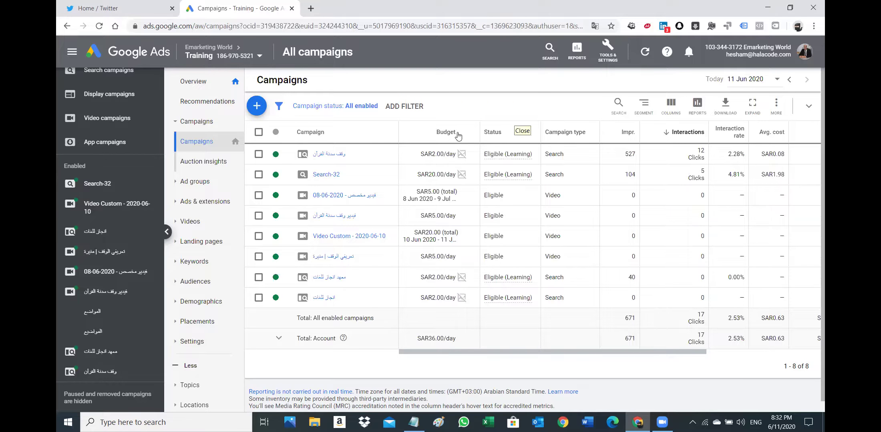
{"action": "left_click", "coordinate": [110, 290]}
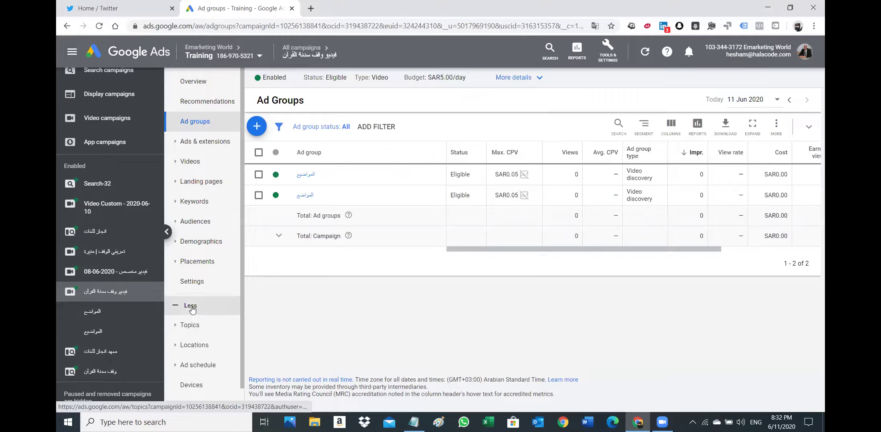
{"action": "left_click", "coordinate": [198, 280]}
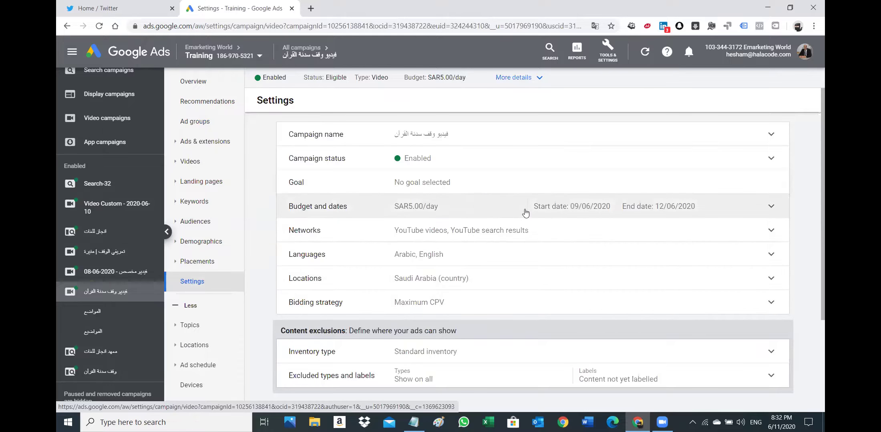
{"action": "left_click", "coordinate": [470, 217]}
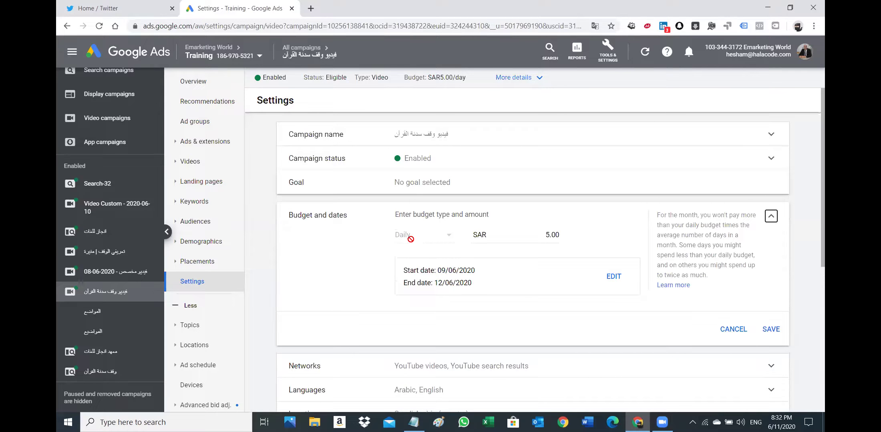
{"action": "mouse_move", "coordinate": [421, 233]}
{"action": "left_click", "coordinate": [722, 328]}
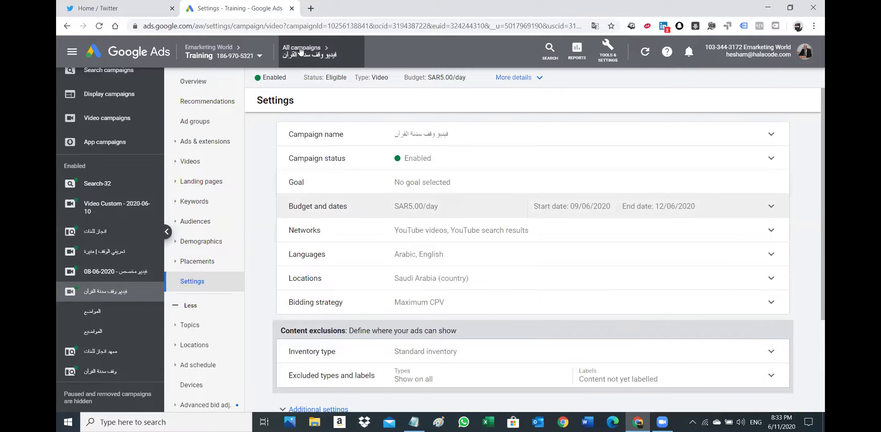
Open the تعريفي الوقف video campaign's settings from the campaigns list, set its end date to 12 Jun 2020 and save
{"action": "left_click", "coordinate": [301, 48]}
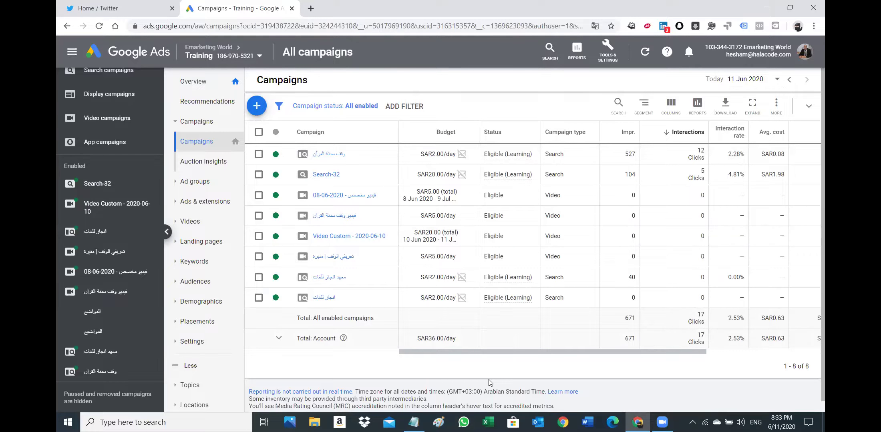
{"action": "left_click", "coordinate": [340, 256]}
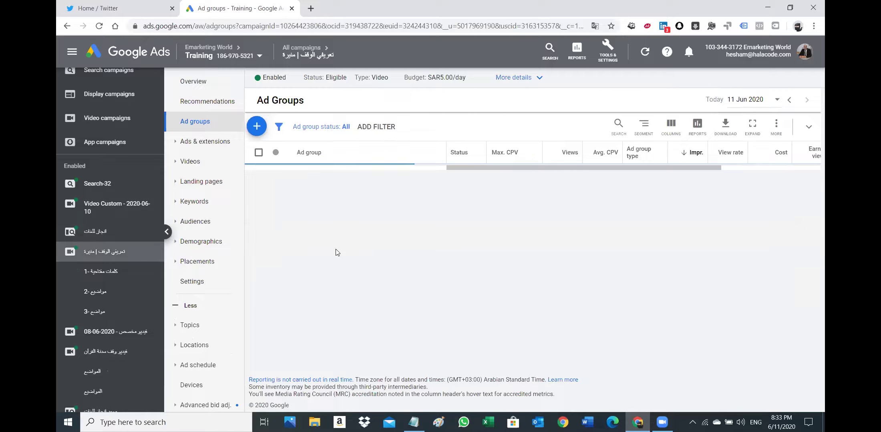
{"action": "left_click", "coordinate": [191, 283]}
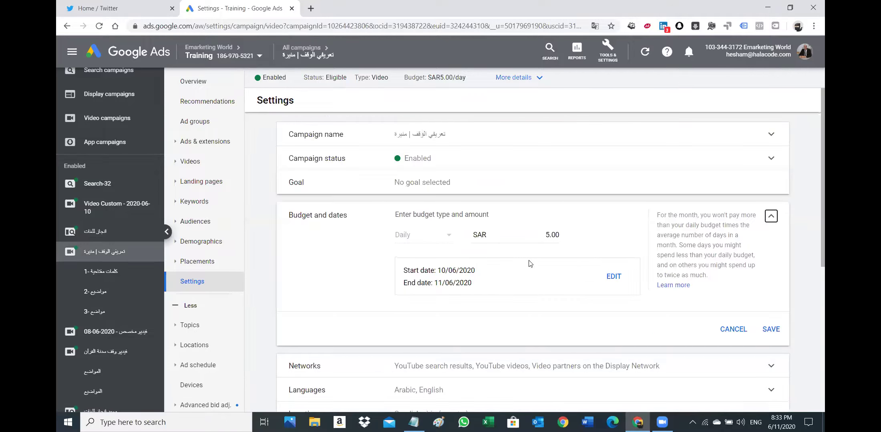
{"action": "scroll", "coordinate": [552, 280], "scroll_direction": "down", "scroll_amount": 5}
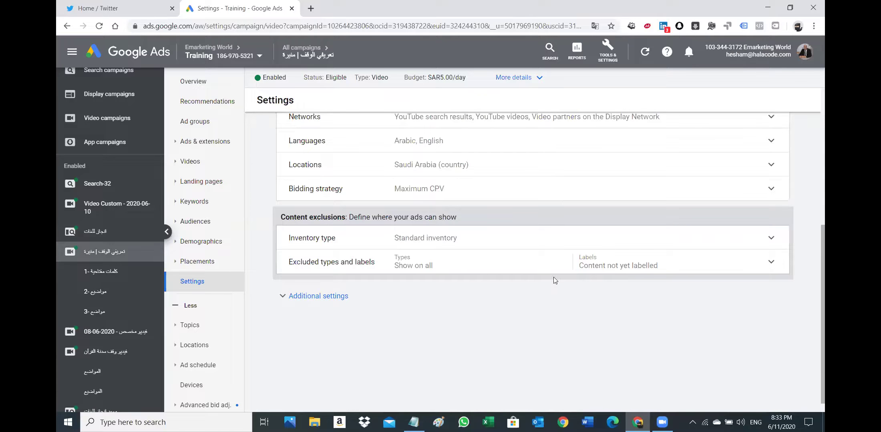
{"action": "scroll", "coordinate": [561, 265], "scroll_direction": "up", "scroll_amount": 3}
{"action": "left_click", "coordinate": [615, 217]}
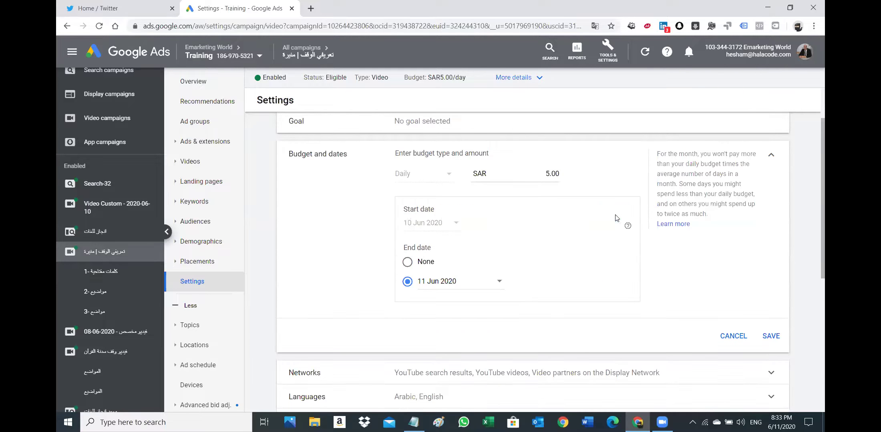
{"action": "left_click", "coordinate": [449, 284]}
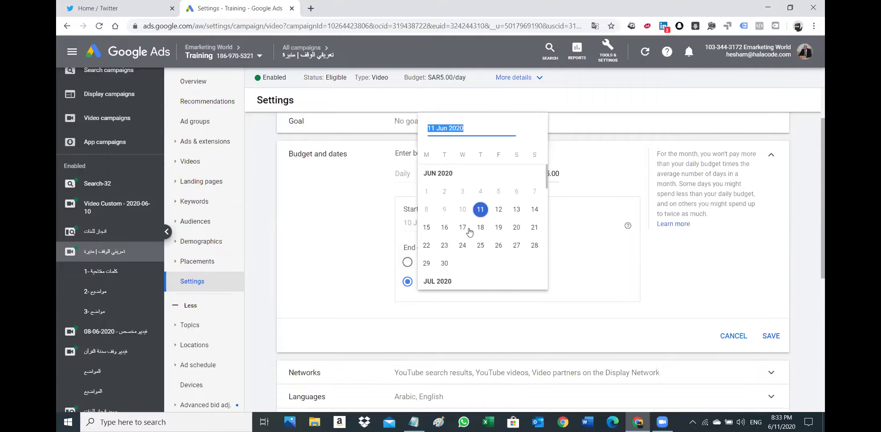
{"action": "left_click", "coordinate": [496, 212]}
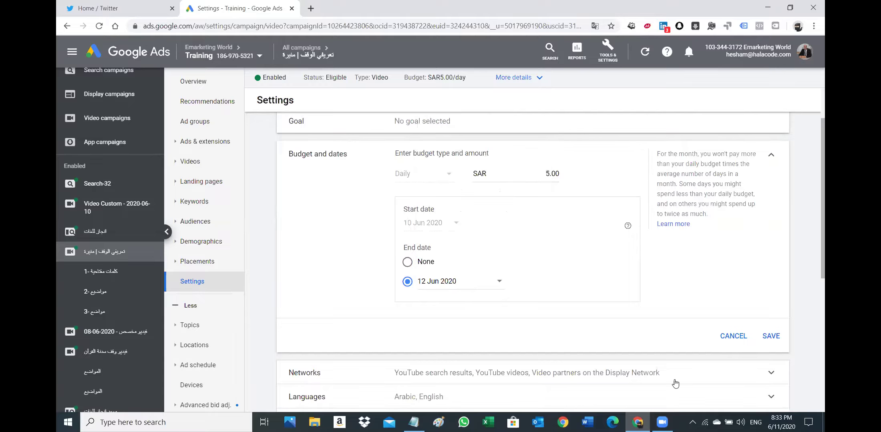
{"action": "left_click", "coordinate": [771, 336]}
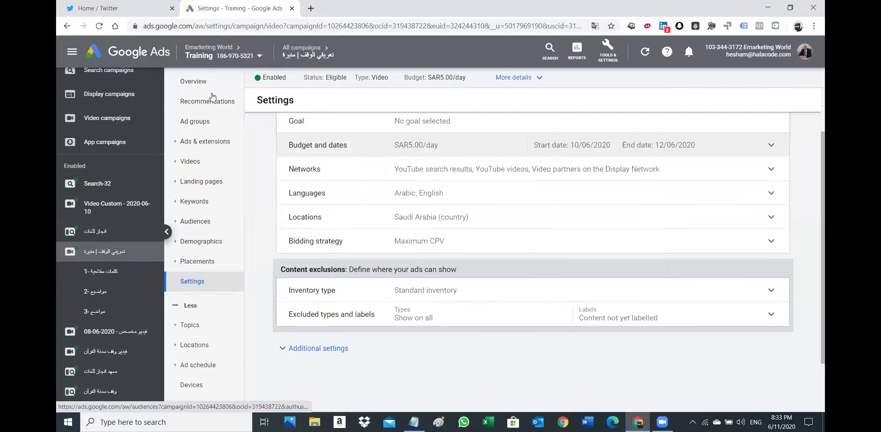
Open the Search-32 campaign's settings, set its end date to 12 Jun 2020 and save
{"action": "left_click", "coordinate": [304, 48]}
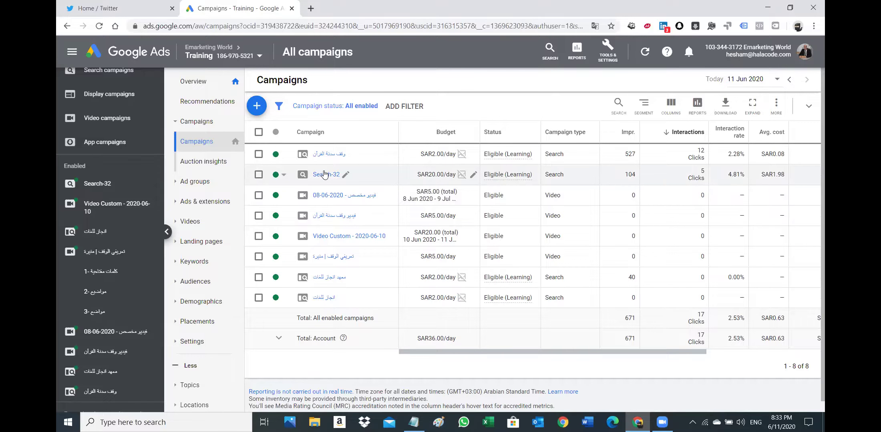
{"action": "left_click", "coordinate": [106, 186]}
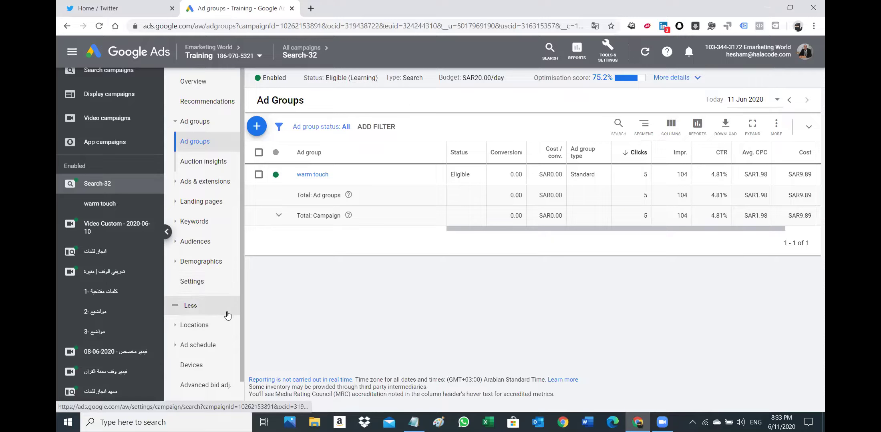
{"action": "left_click", "coordinate": [194, 280]}
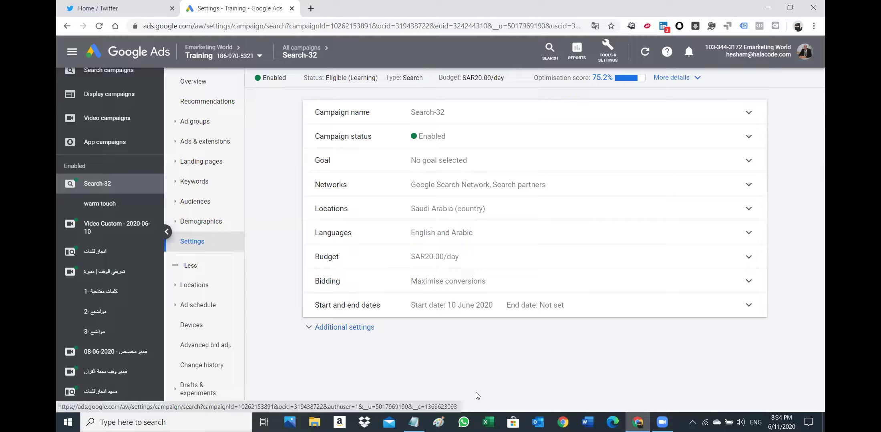
{"action": "mouse_move", "coordinate": [503, 299]}
{"action": "left_mouse_down"}
{"action": "mouse_move", "coordinate": [498, 309]}
{"action": "mouse_move", "coordinate": [509, 297]}
{"action": "left_mouse_up"}
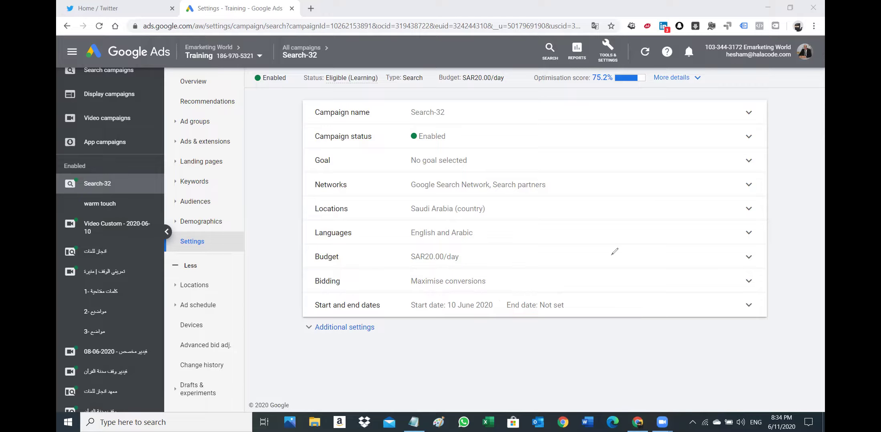
{"action": "left_click", "coordinate": [538, 307]}
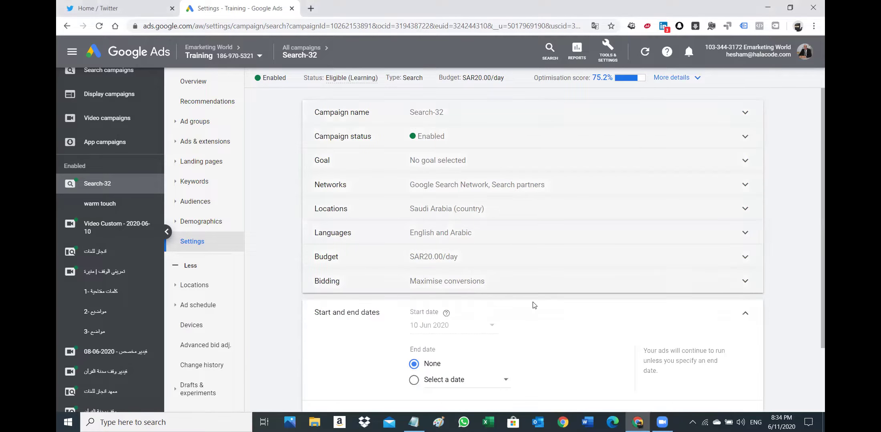
{"action": "left_click", "coordinate": [459, 382]}
{"action": "left_click", "coordinate": [504, 311]}
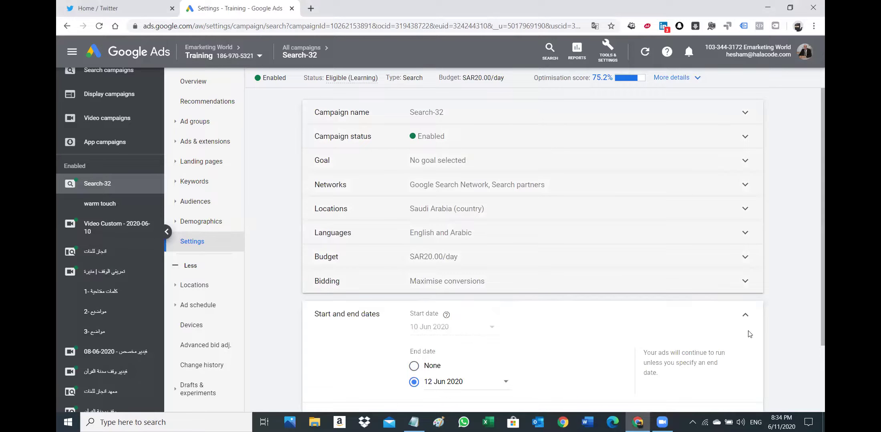
{"action": "scroll", "coordinate": [750, 335], "scroll_direction": "down", "scroll_amount": 2}
{"action": "left_click", "coordinate": [744, 336]}
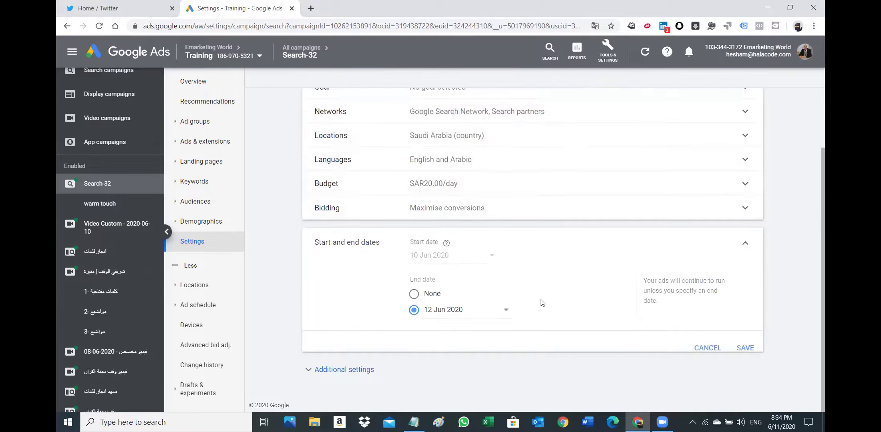
Set the Search-32 campaign's average daily budget to SAR 5.00 and save it
{"action": "left_click", "coordinate": [443, 262]}
{"action": "double_click", "coordinate": [454, 279]}
{"action": "type", "text": "5"}
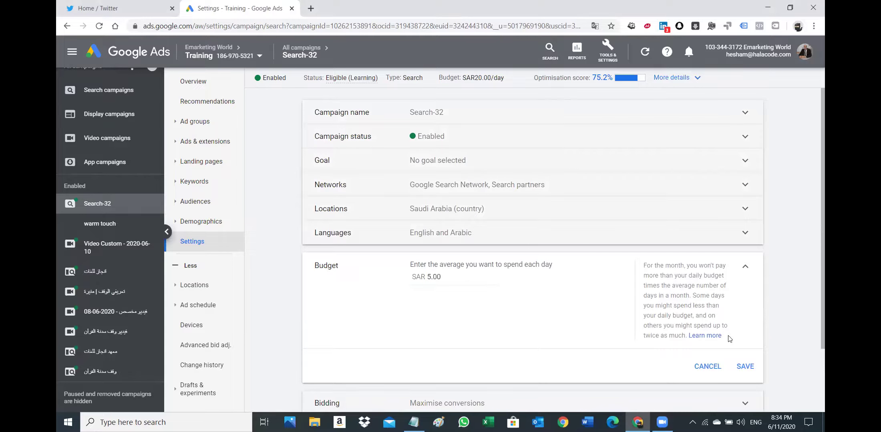
{"action": "left_click", "coordinate": [745, 367]}
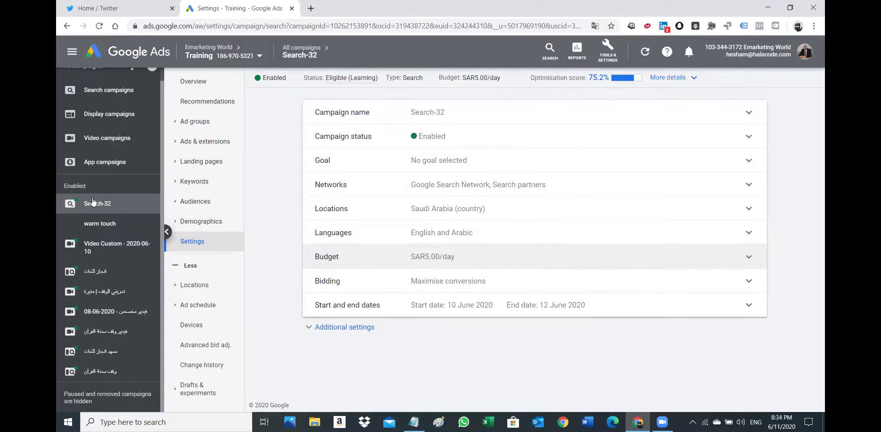
Check the Search-32 campaign's text ad, its Facebook landing page and its performance figures
{"action": "left_click", "coordinate": [207, 144]}
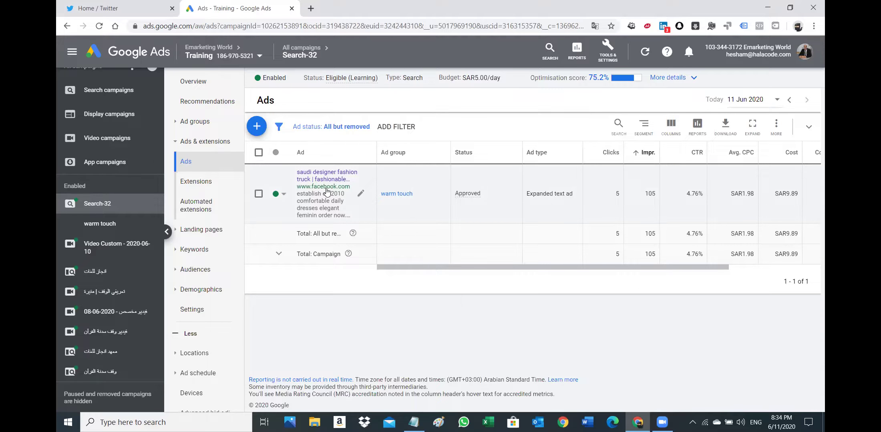
{"action": "left_click", "coordinate": [326, 176]}
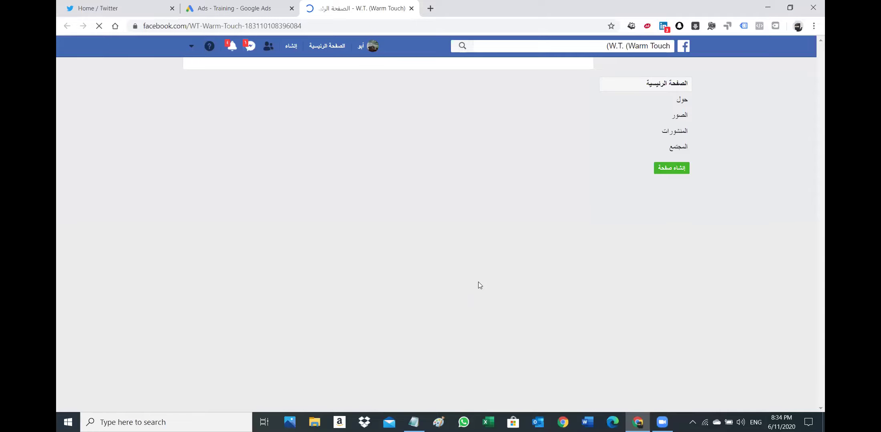
{"action": "left_click", "coordinate": [246, 6]}
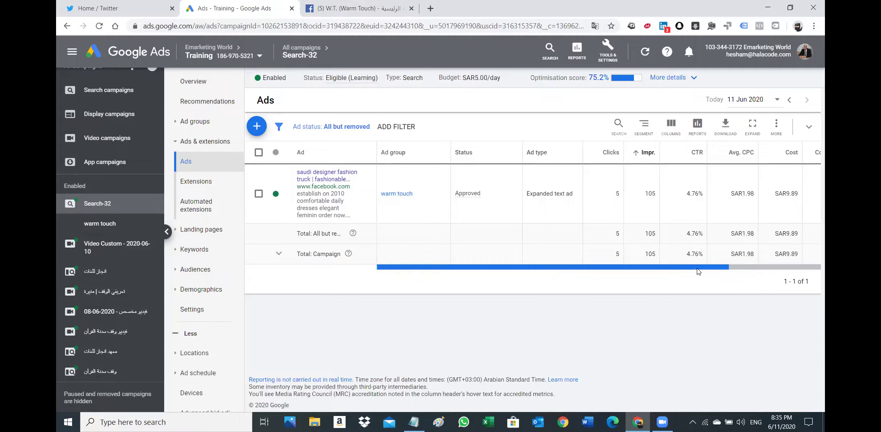
{"action": "scroll", "coordinate": [644, 193], "scroll_direction": "right", "scroll_amount": 1}
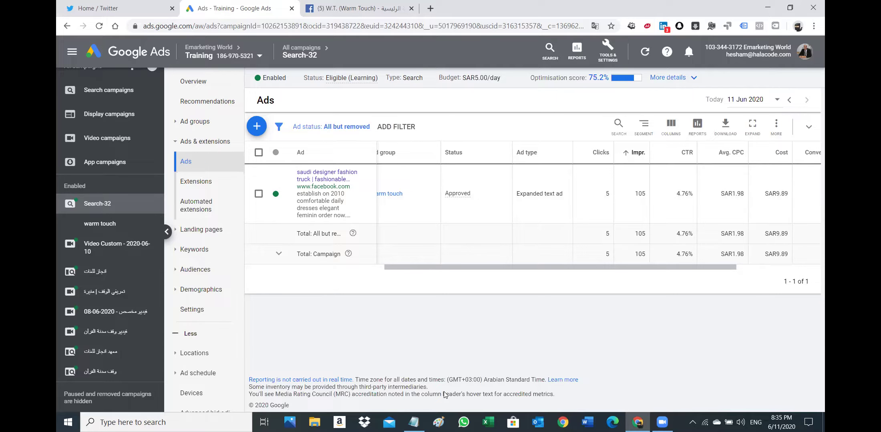
In Search-32's settings, change the bidding focus from conversions to clicks and select the Maximise clicks strategy directly
{"action": "left_click", "coordinate": [194, 309]}
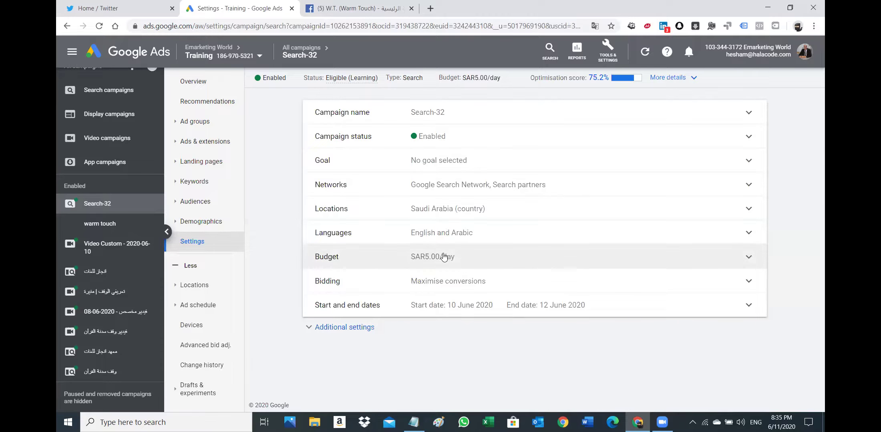
{"action": "left_click", "coordinate": [463, 284]}
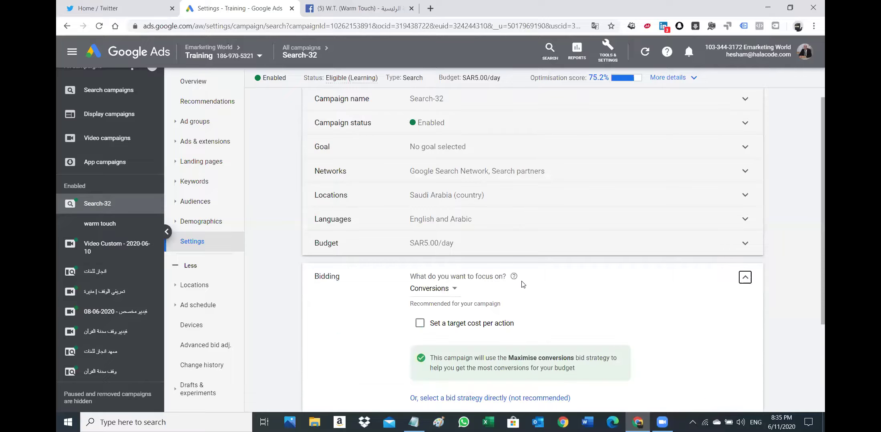
{"action": "scroll", "coordinate": [520, 283], "scroll_direction": "down", "scroll_amount": 2}
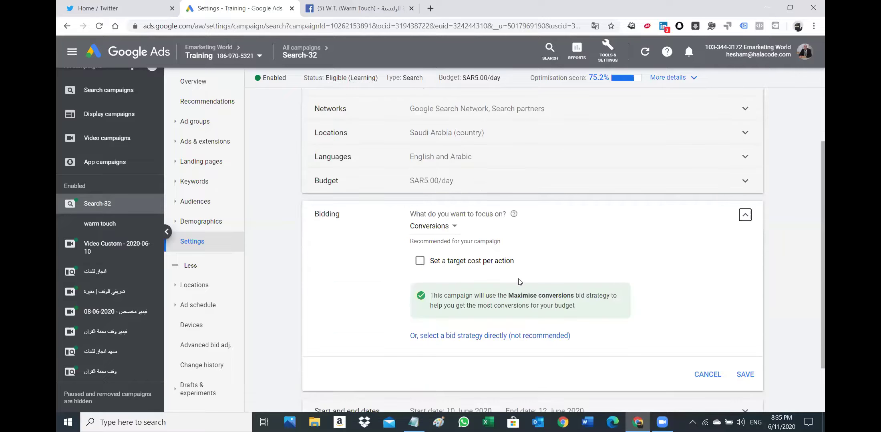
{"action": "left_click", "coordinate": [445, 227]}
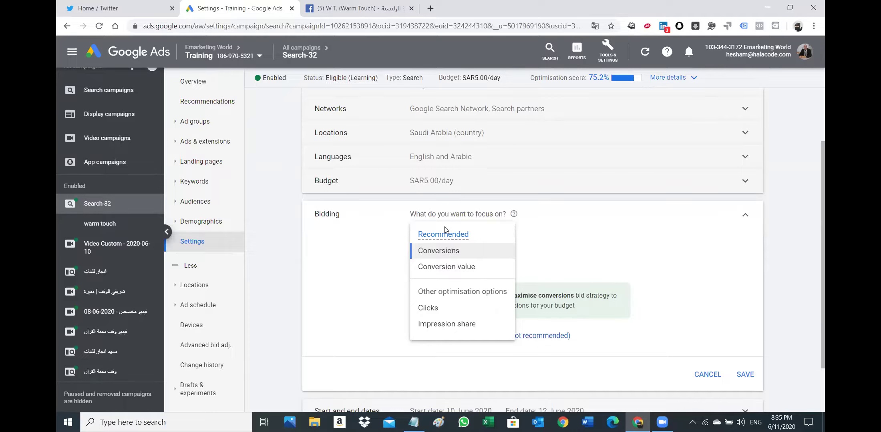
{"action": "left_click", "coordinate": [435, 311]}
{"action": "left_click", "coordinate": [484, 348]}
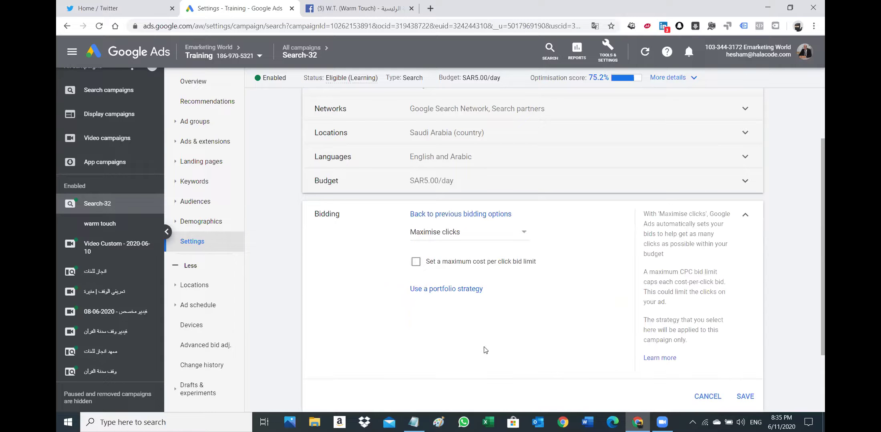
Enable a maximum cost-per-click bid limit of SAR 0.45 for Search-32's Maximise clicks strategy and save the bidding
{"action": "left_click", "coordinate": [450, 241]}
{"action": "left_click", "coordinate": [427, 259]}
{"action": "left_click", "coordinate": [427, 263]}
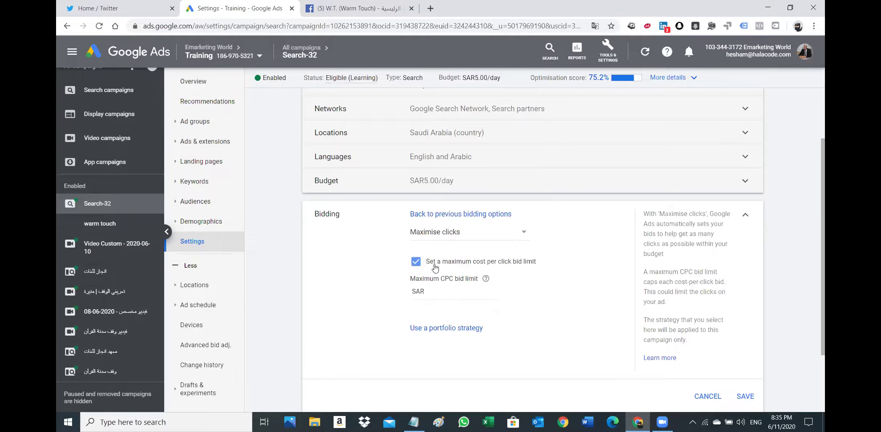
{"action": "left_click", "coordinate": [440, 291]}
{"action": "type", "text": "0"}
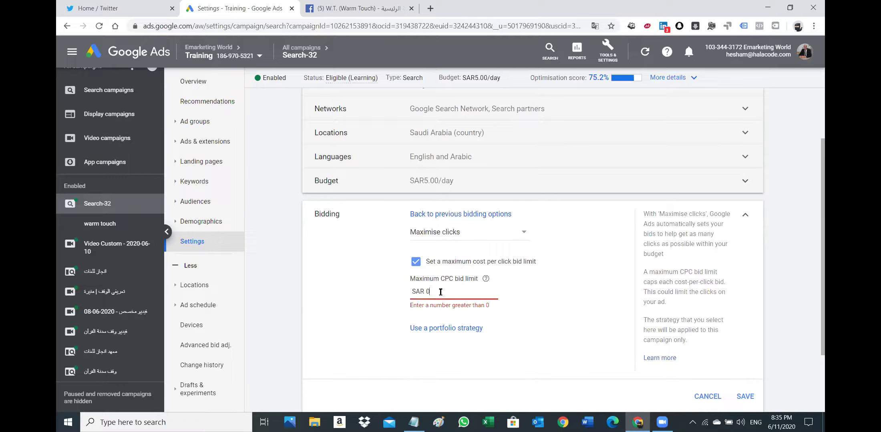
{"action": "type", "text": ".45"}
{"action": "left_click", "coordinate": [346, 301]}
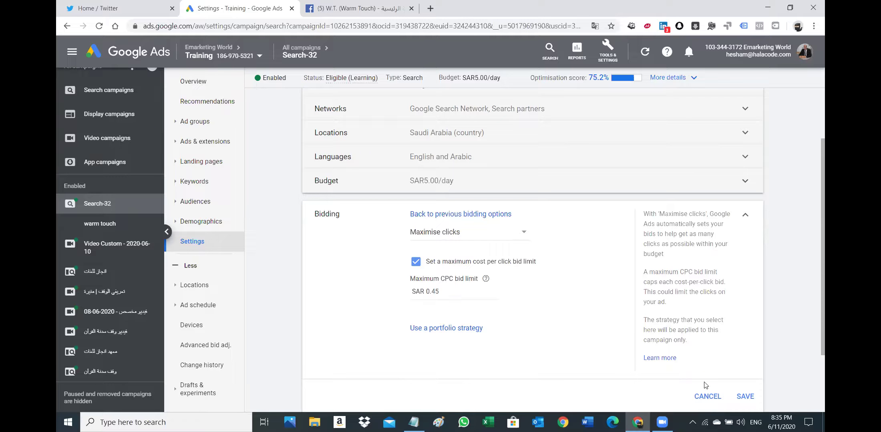
{"action": "left_click", "coordinate": [746, 397]}
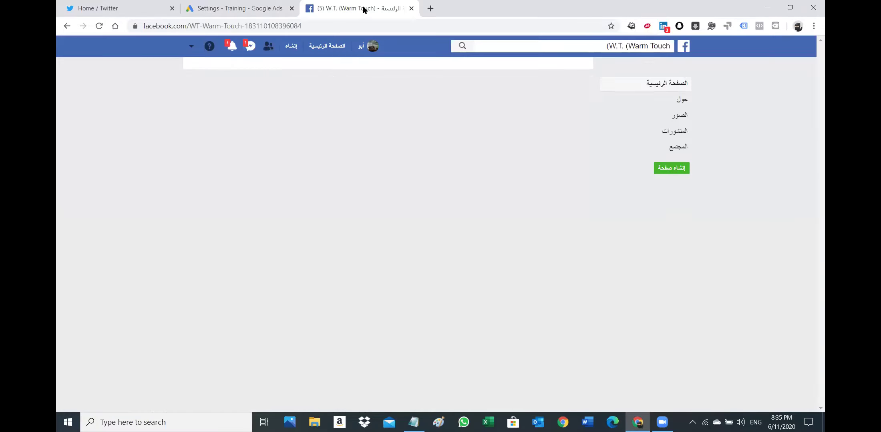
Look through the Warm Touch Facebook page's photo posts and return to Search-32's settings in Google Ads
{"action": "left_click", "coordinate": [364, 12]}
{"action": "scroll", "coordinate": [452, 203], "scroll_direction": "down", "scroll_amount": 12}
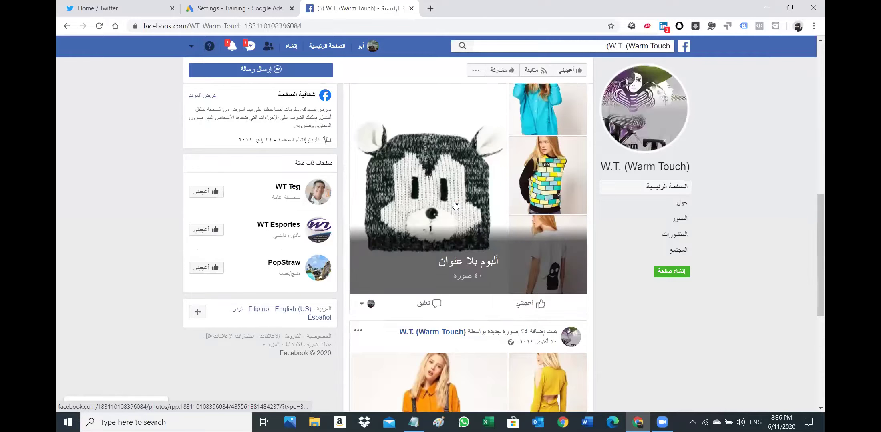
{"action": "left_click", "coordinate": [251, 8]}
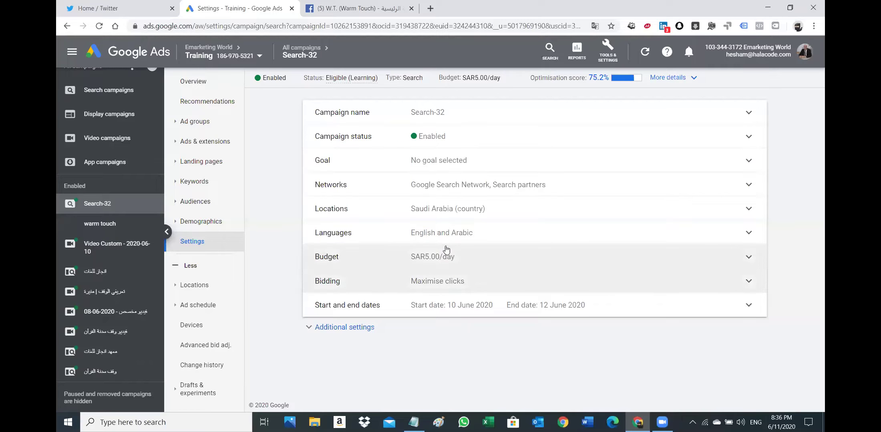
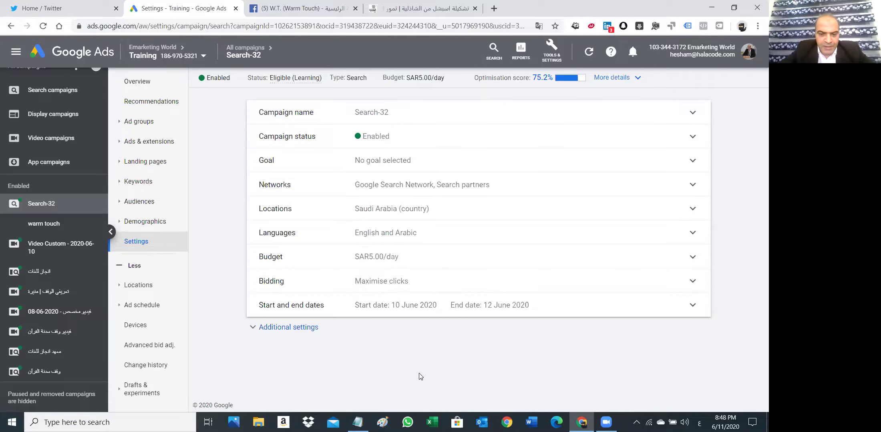
Change Search-32's bidding focus from clicks to conversions and open the direct choice of bid strategies
{"action": "left_click", "coordinate": [385, 281]}
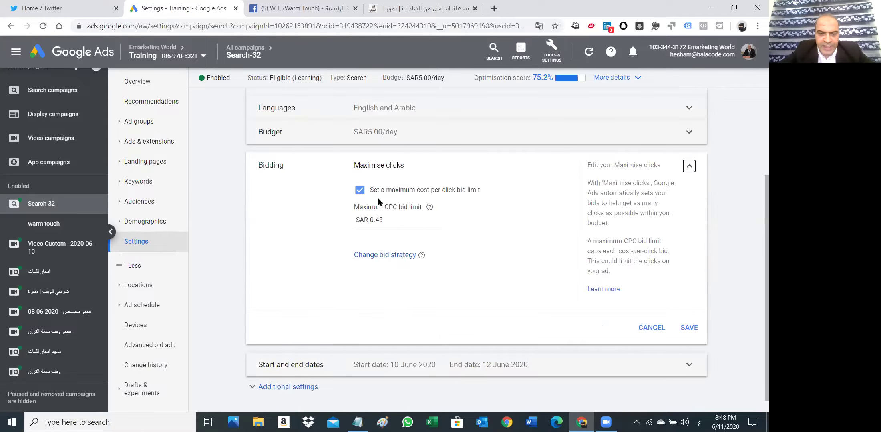
{"action": "left_click", "coordinate": [388, 258]}
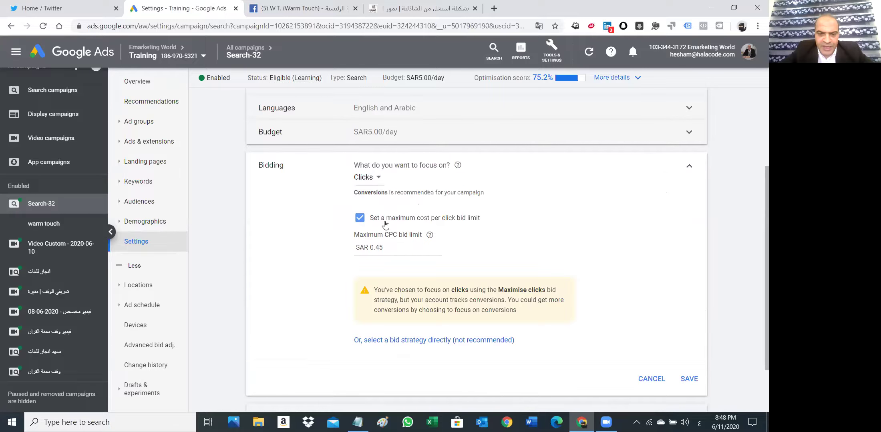
{"action": "left_click", "coordinate": [376, 181]}
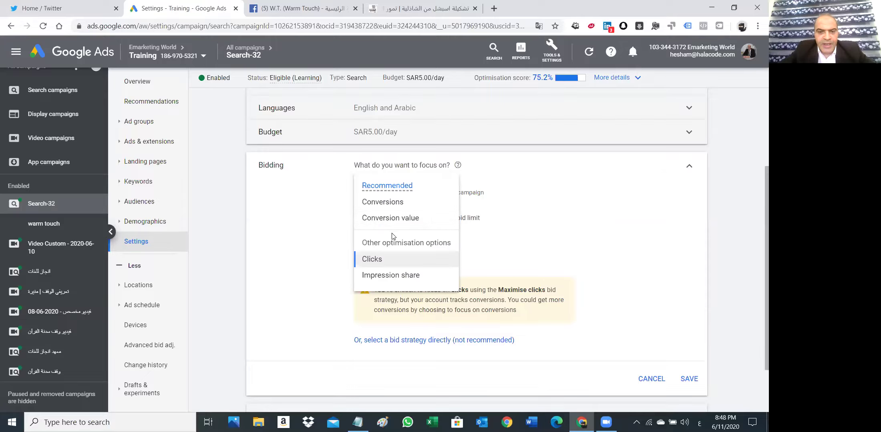
{"action": "left_click", "coordinate": [388, 204]}
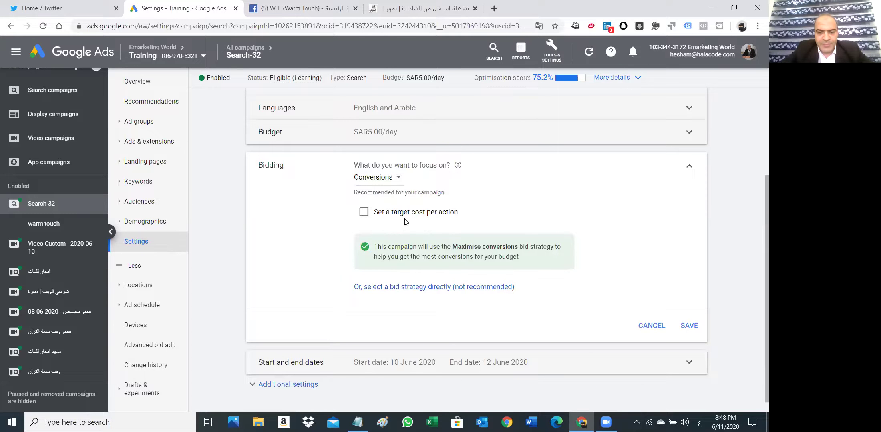
{"action": "left_click", "coordinate": [386, 183]}
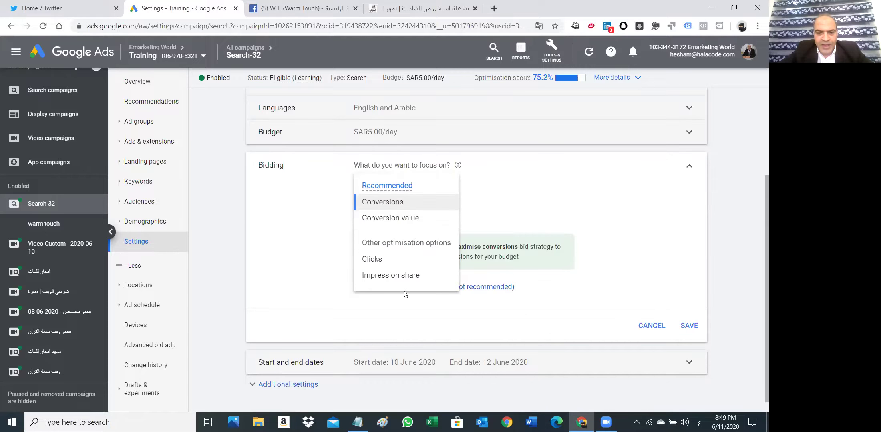
{"action": "left_click", "coordinate": [424, 314]}
{"action": "left_click", "coordinate": [455, 287]}
{"action": "left_click", "coordinate": [396, 207]}
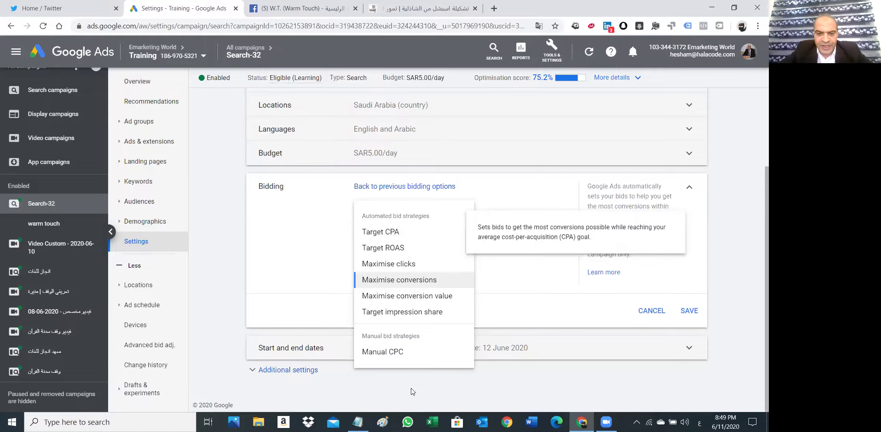
Select the Target CPA bid strategy for Search-32 and set the target CPA to SAR 20.00
{"action": "left_click_drag", "start_coordinate": [373, 239], "coordinate": [358, 222]}
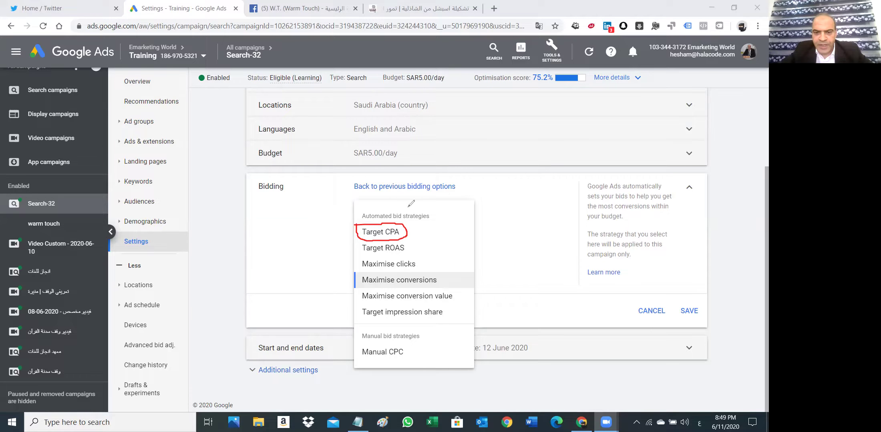
{"action": "left_click", "coordinate": [390, 233]}
{"action": "left_click", "coordinate": [376, 217]}
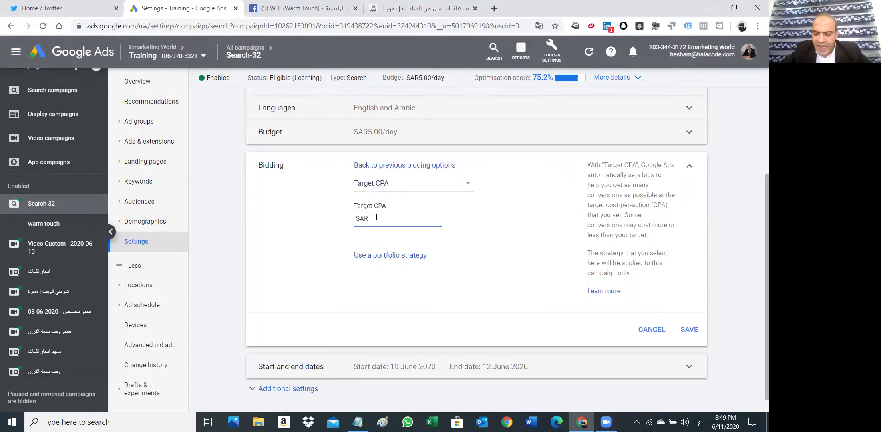
{"action": "left_click", "coordinate": [275, 234]}
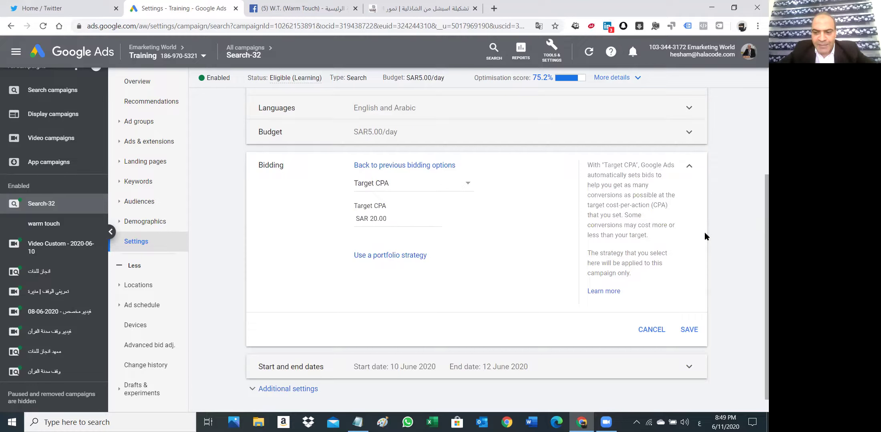
{"action": "scroll", "coordinate": [704, 231], "scroll_direction": "down", "scroll_amount": 1}
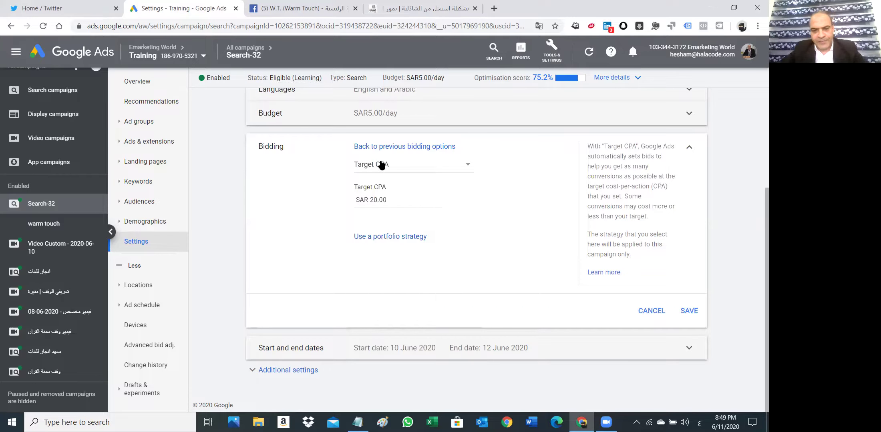
Switch the strategy to Maximise conversions, try saving it as a new portfolio strategy, and check the existing portfolio strategies
{"action": "left_click", "coordinate": [407, 168]}
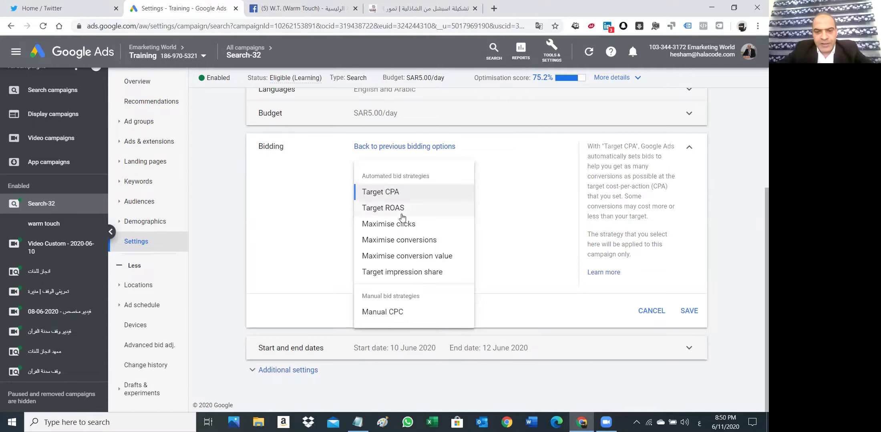
{"action": "left_click", "coordinate": [408, 225]}
{"action": "left_click", "coordinate": [408, 171]}
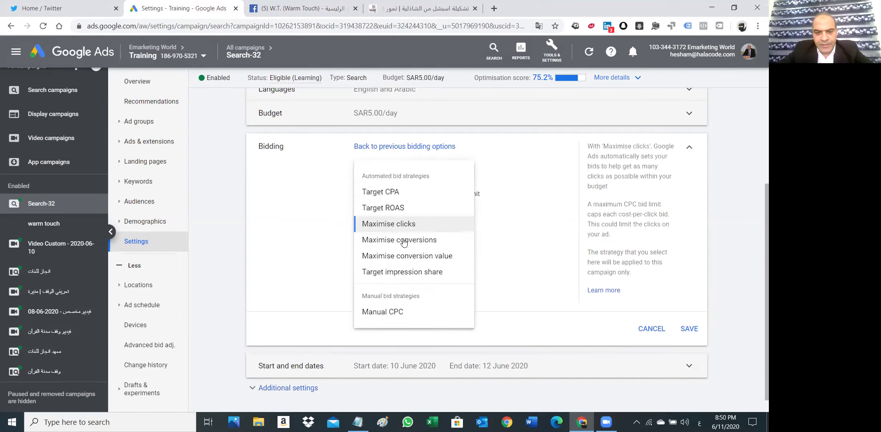
{"action": "left_click", "coordinate": [409, 241]}
{"action": "left_click", "coordinate": [401, 239]}
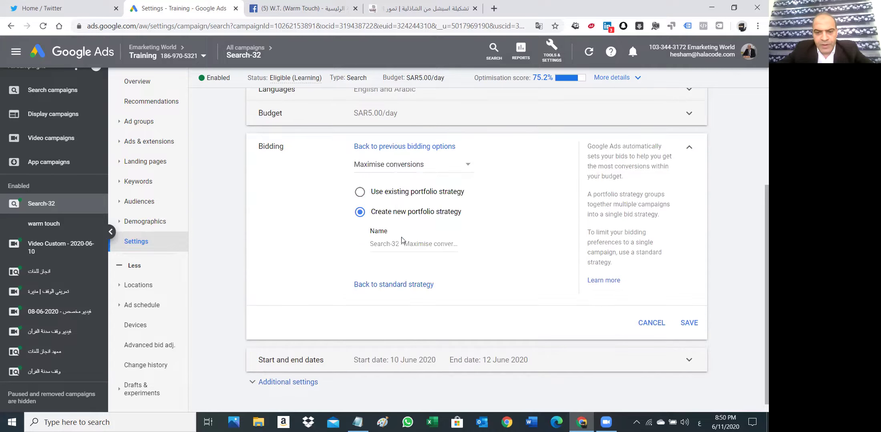
{"action": "left_click", "coordinate": [405, 169]}
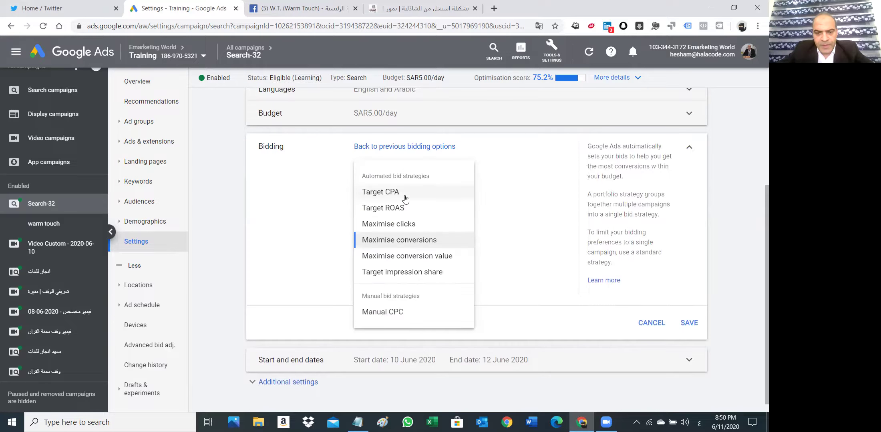
{"action": "left_click", "coordinate": [404, 242]}
{"action": "scroll", "coordinate": [580, 264], "scroll_direction": "down", "scroll_amount": 1}
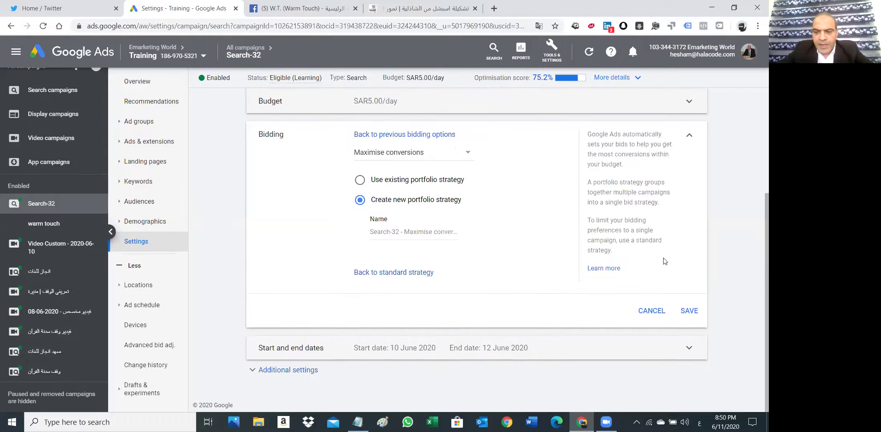
{"action": "left_click", "coordinate": [689, 311]}
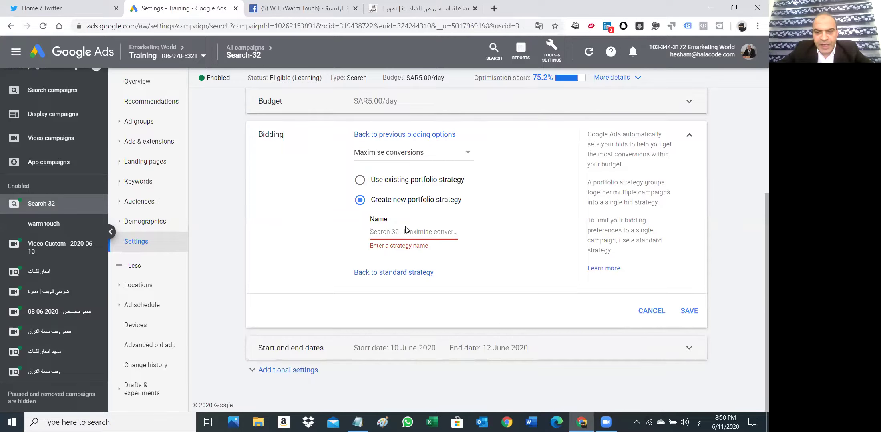
{"action": "left_click", "coordinate": [388, 182]}
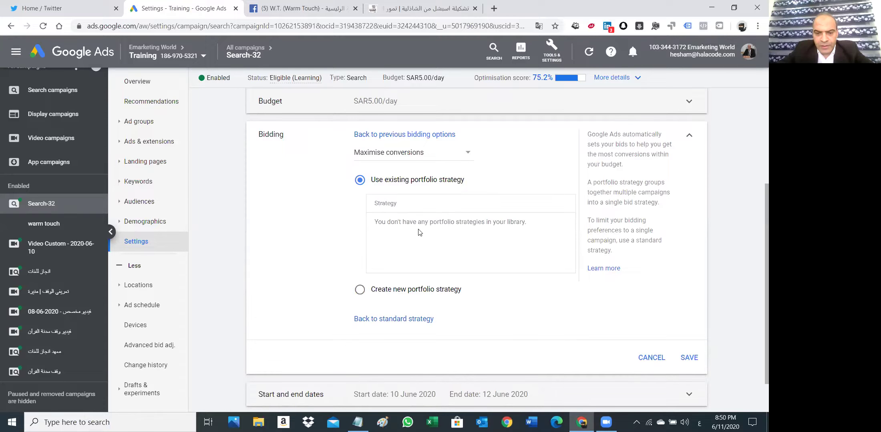
Return to a standard strategy by way of Target CPA, select Maximise conversions for Search-32 and save the bidding
{"action": "left_click", "coordinate": [426, 162]}
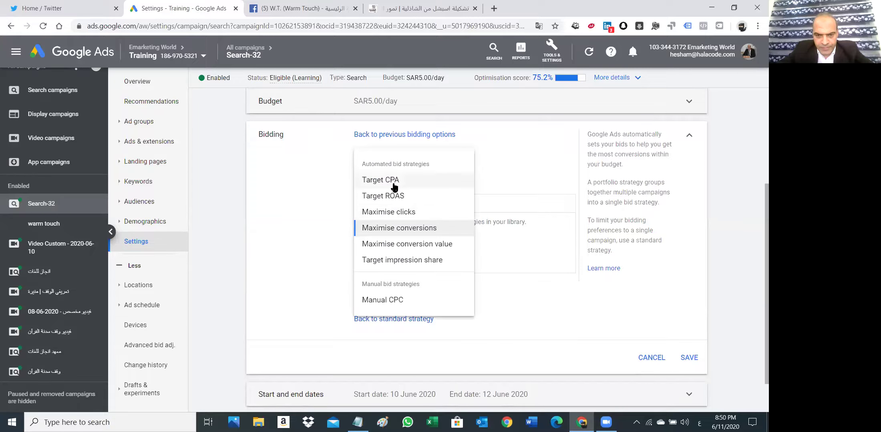
{"action": "left_click", "coordinate": [417, 176]}
{"action": "left_click", "coordinate": [417, 173]}
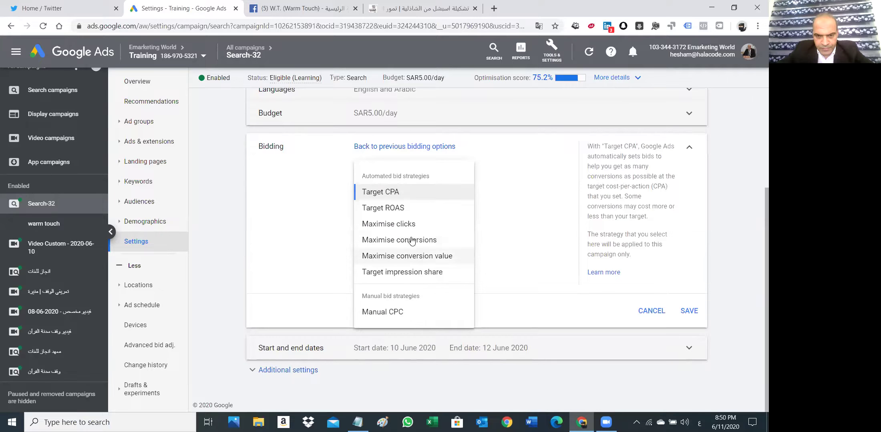
{"action": "left_click", "coordinate": [412, 240]}
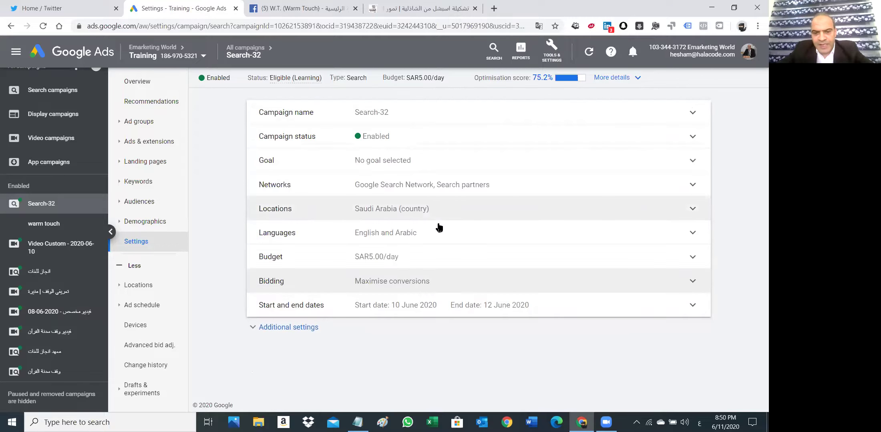
Reopen Search-32's bidding and enable a target cost per action with a target CPA of SAR 5.00
{"action": "left_click", "coordinate": [400, 281]}
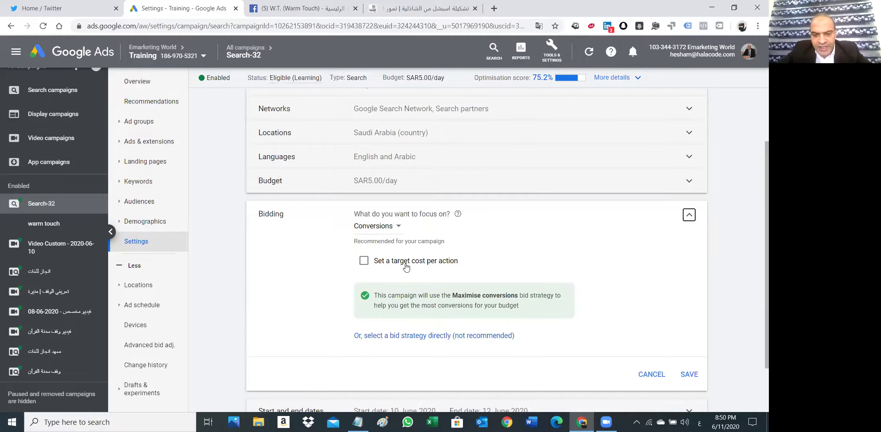
{"action": "left_click", "coordinate": [364, 262]}
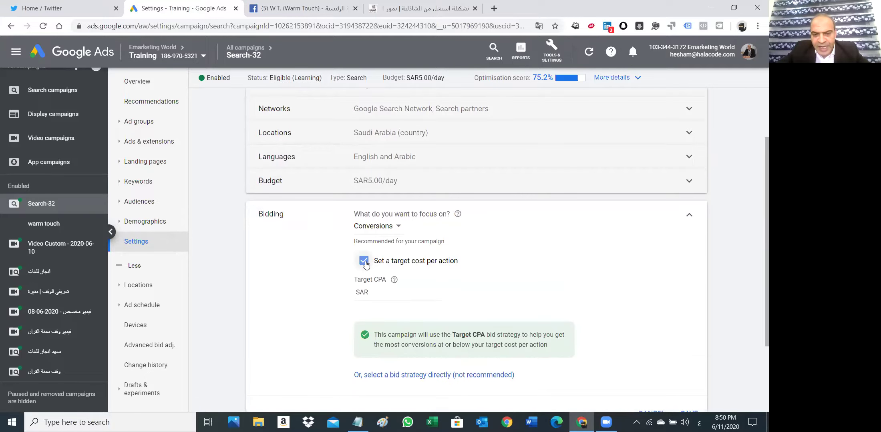
{"action": "left_click", "coordinate": [384, 291]}
{"action": "type", "text": "5"}
{"action": "left_click", "coordinate": [247, 319]}
{"action": "scroll", "coordinate": [329, 284], "scroll_direction": "down", "scroll_amount": 1}
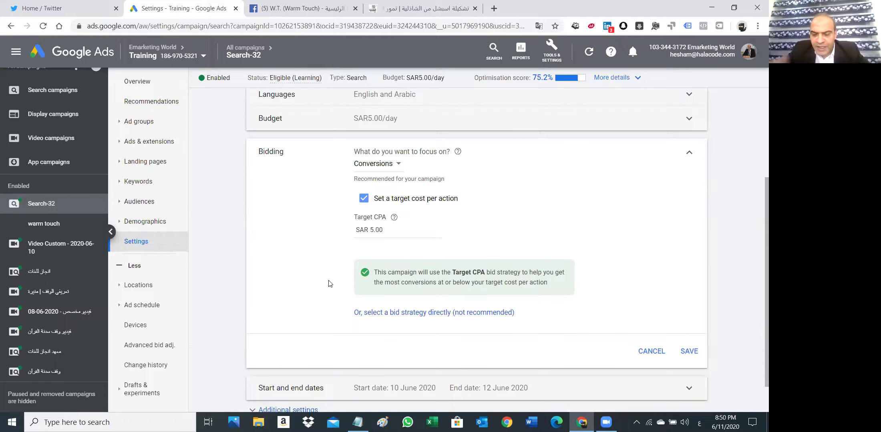
{"action": "scroll", "coordinate": [460, 283], "scroll_direction": "down", "scroll_amount": 1}
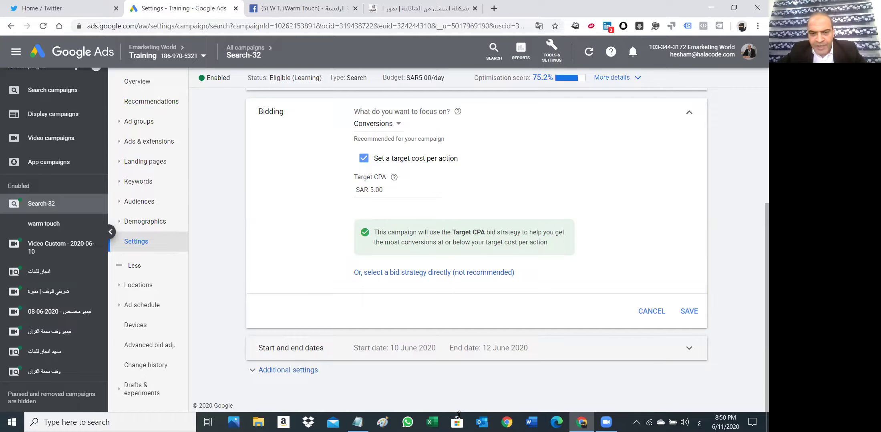
Review the conversion-focused bidding setup and Search-32's additional settings, especially the Conversions setting
{"action": "mouse_move", "coordinate": [336, 111]}
{"action": "left_mouse_down"}
{"action": "mouse_move", "coordinate": [454, 177]}
{"action": "mouse_move", "coordinate": [316, 148]}
{"action": "mouse_move", "coordinate": [433, 88]}
{"action": "mouse_move", "coordinate": [513, 114]}
{"action": "mouse_move", "coordinate": [499, 159]}
{"action": "left_mouse_up"}
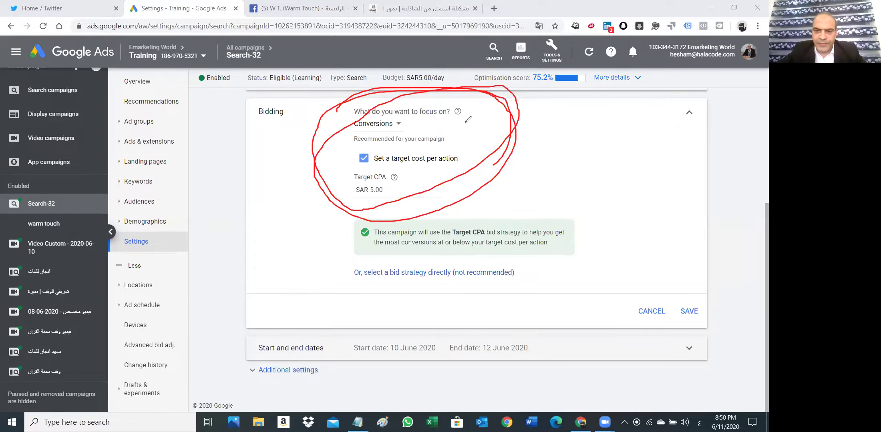
{"action": "key", "text": "e"}
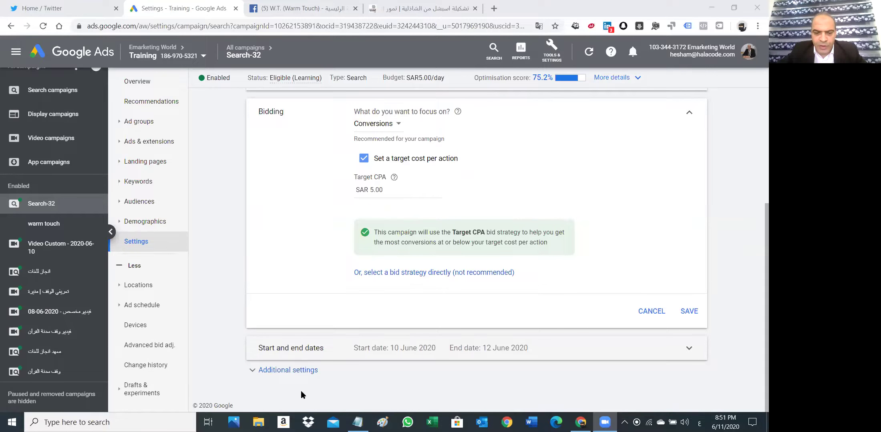
{"action": "scroll", "coordinate": [308, 325], "scroll_direction": "down", "scroll_amount": 3}
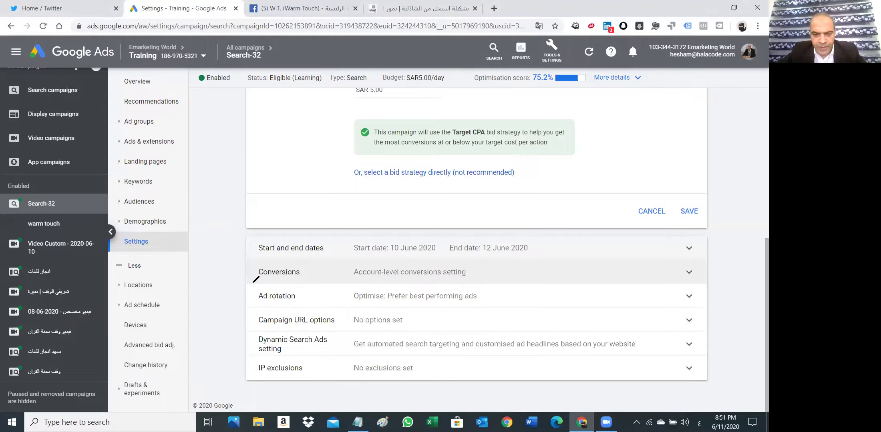
{"action": "left_click_drag", "start_coordinate": [254, 278], "coordinate": [265, 261]}
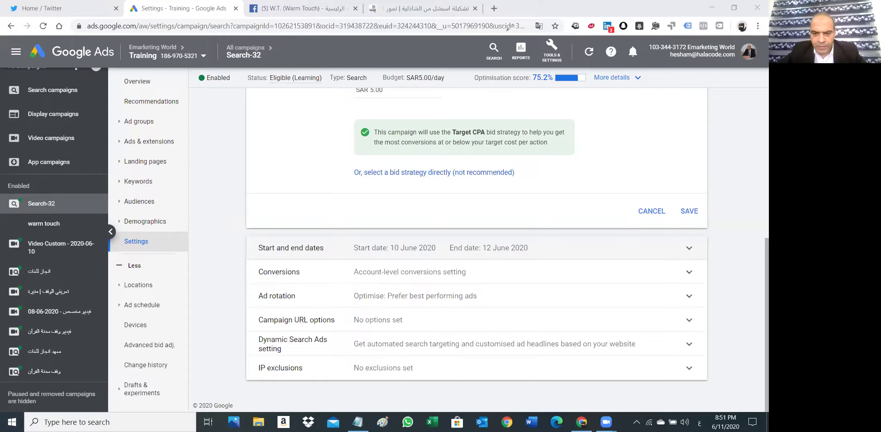
Try choosing campaign-specific conversion actions for Search-32 by selecting the Google Play Android install action, and abandon the selection
{"action": "left_click", "coordinate": [427, 256]}
{"action": "left_click", "coordinate": [442, 244]}
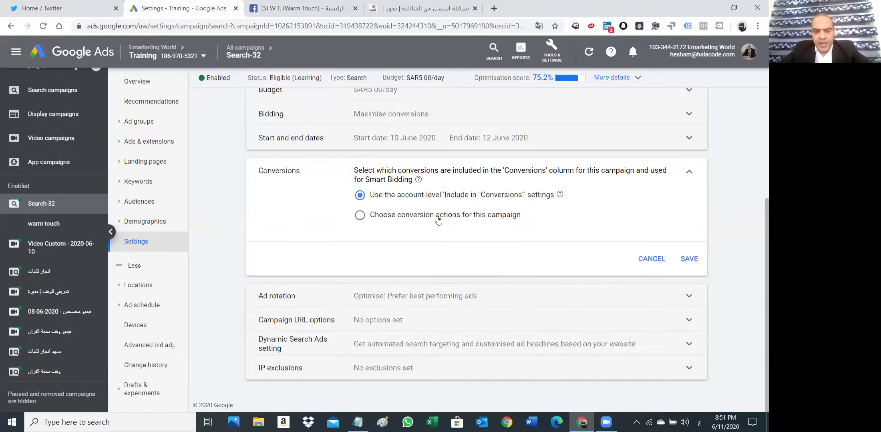
{"action": "left_click", "coordinate": [439, 221]}
{"action": "left_click", "coordinate": [432, 227]}
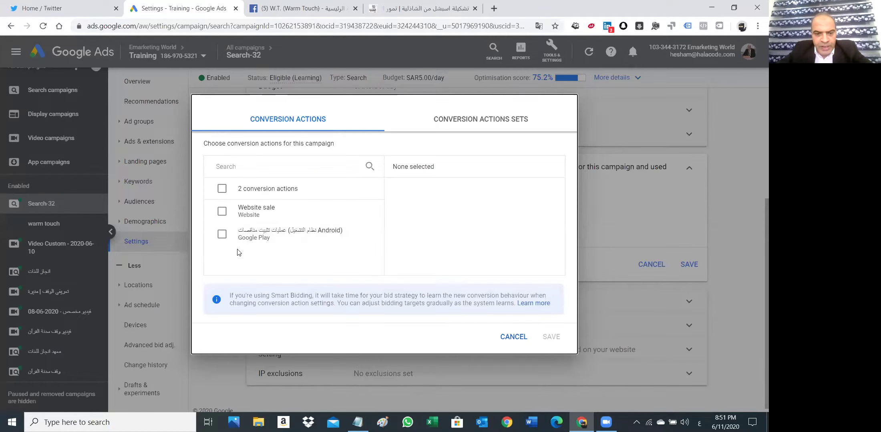
{"action": "left_click", "coordinate": [222, 235]}
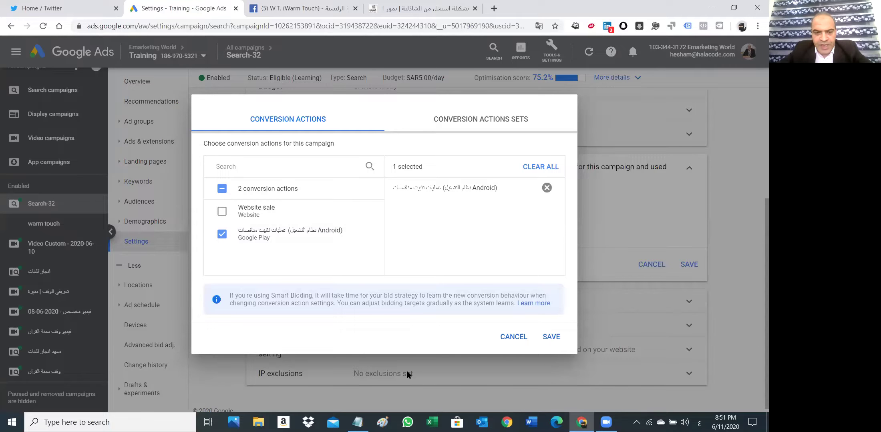
{"action": "mouse_move", "coordinate": [359, 223]}
{"action": "left_mouse_down"}
{"action": "mouse_move", "coordinate": [192, 246]}
{"action": "mouse_move", "coordinate": [259, 219]}
{"action": "left_mouse_up"}
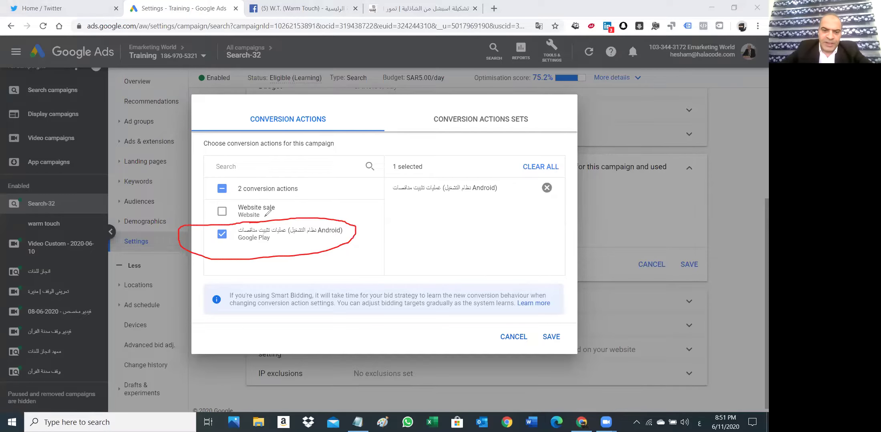
{"action": "mouse_move", "coordinate": [235, 200]}
{"action": "left_mouse_down"}
{"action": "mouse_move", "coordinate": [285, 202]}
{"action": "mouse_move", "coordinate": [223, 218]}
{"action": "mouse_move", "coordinate": [210, 205]}
{"action": "mouse_move", "coordinate": [236, 199]}
{"action": "left_mouse_up"}
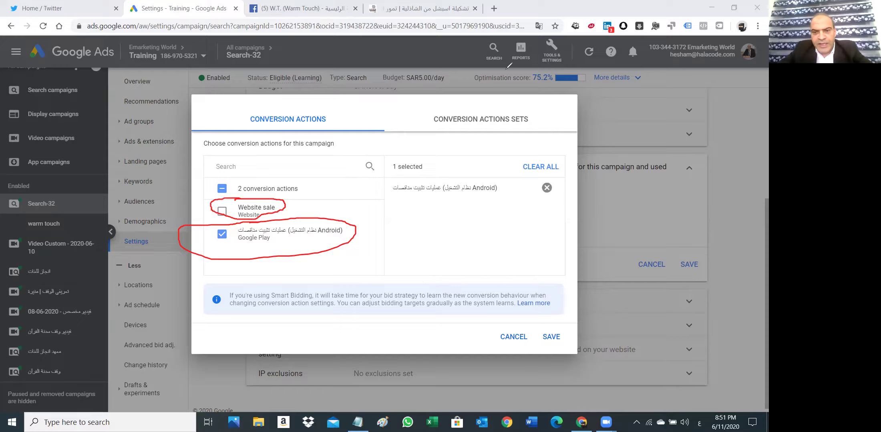
{"action": "key", "text": "e"}
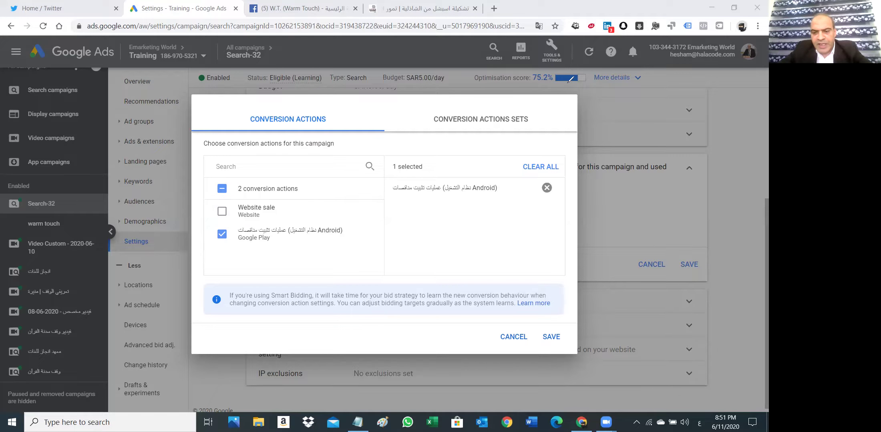
{"action": "left_click", "coordinate": [514, 336]}
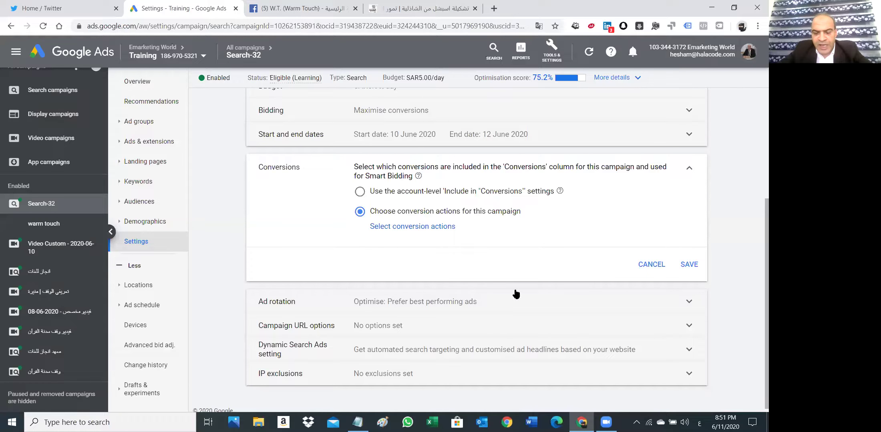
Switch to the EGYPT Monaqsat application account and dismiss its exhausted-balance notice
{"action": "left_click", "coordinate": [552, 51]}
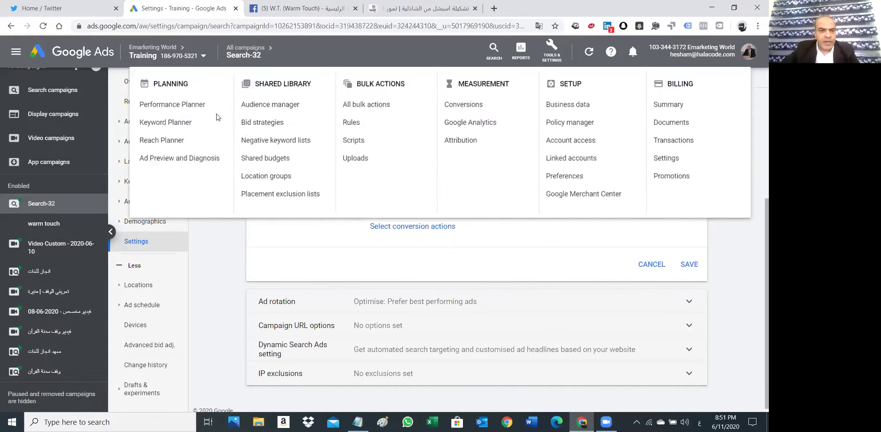
{"action": "left_click", "coordinate": [197, 60]}
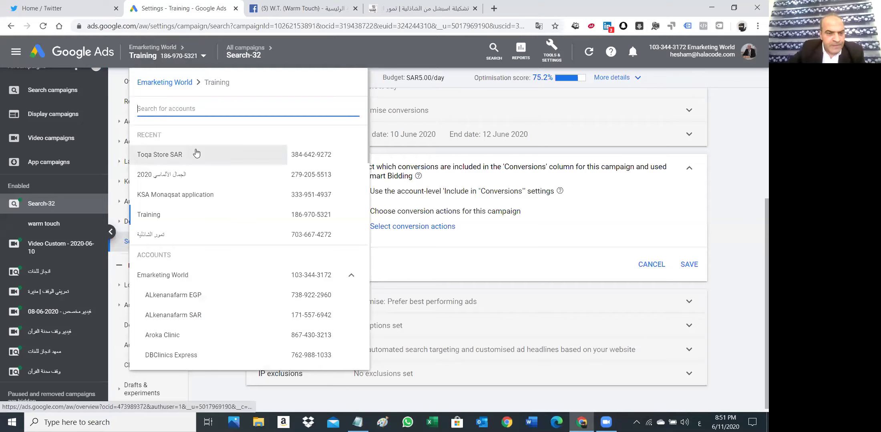
{"action": "scroll", "coordinate": [189, 199], "scroll_direction": "down", "scroll_amount": 5}
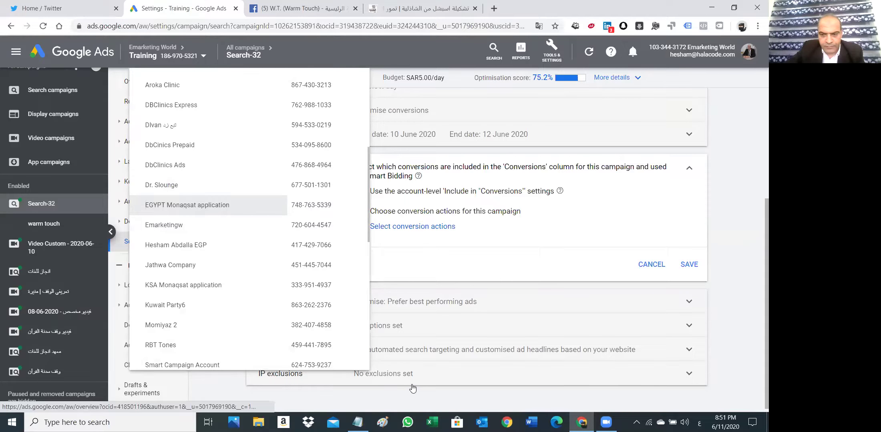
{"action": "key", "text": "Return"}
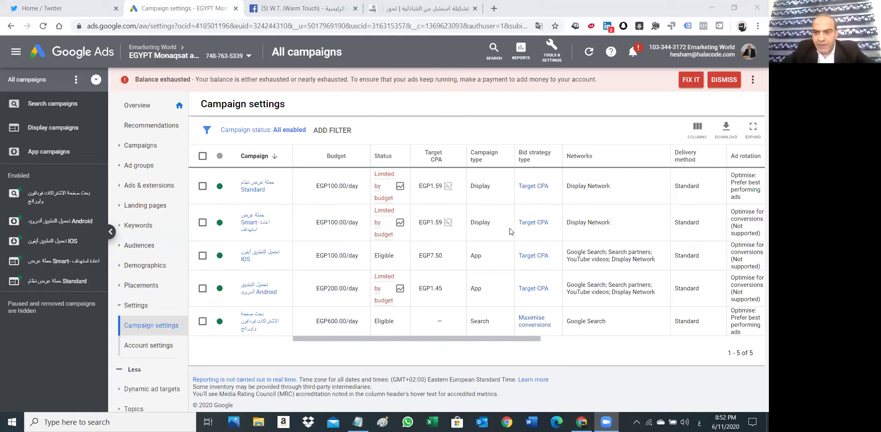
{"action": "left_click", "coordinate": [723, 80]}
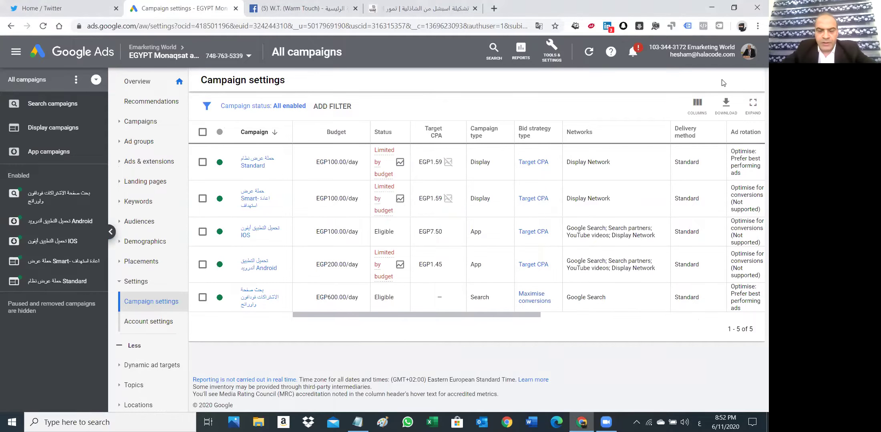
Locate the measurement tools for the EGYPT Monaqsat application account and open its conversion actions
{"action": "left_click", "coordinate": [551, 52]}
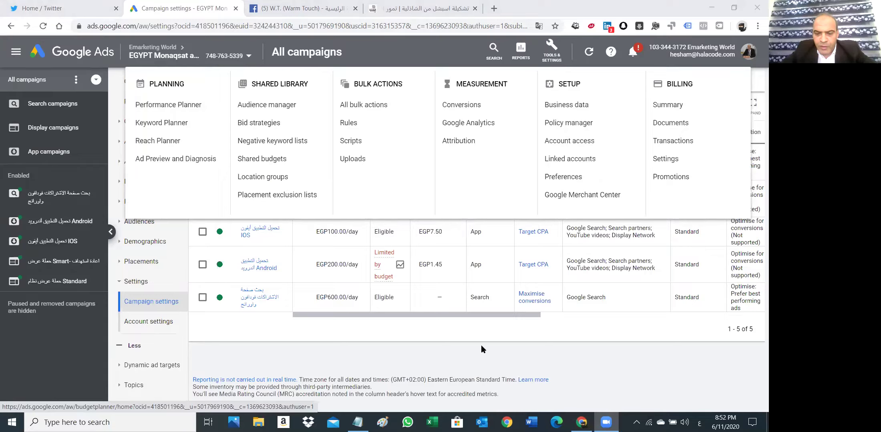
{"action": "left_click_drag", "start_coordinate": [565, 45], "coordinate": [563, 79]}
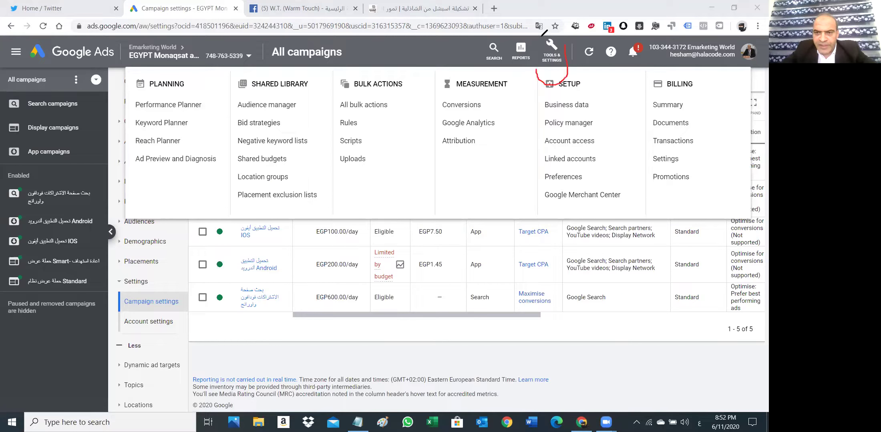
{"action": "left_click_drag", "start_coordinate": [444, 75], "coordinate": [517, 72]}
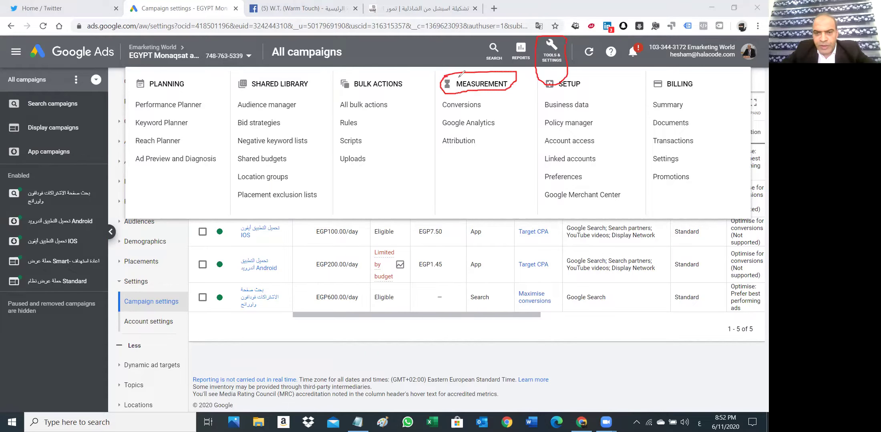
{"action": "left_click_drag", "start_coordinate": [473, 111], "coordinate": [445, 95]}
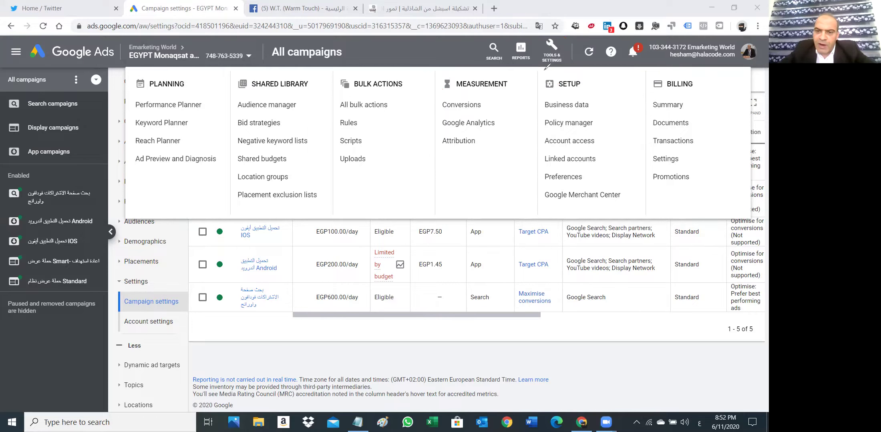
{"action": "left_click", "coordinate": [461, 105]}
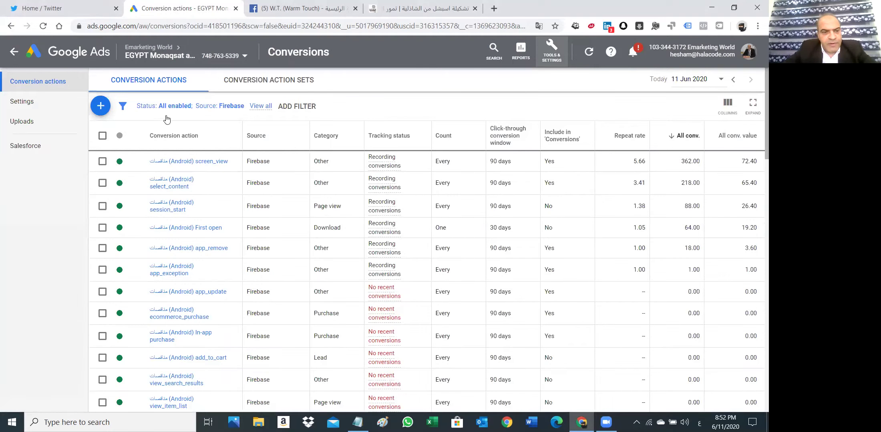
Select all of the account's conversion actions and examine how many are tracked
{"action": "left_click", "coordinate": [102, 136]}
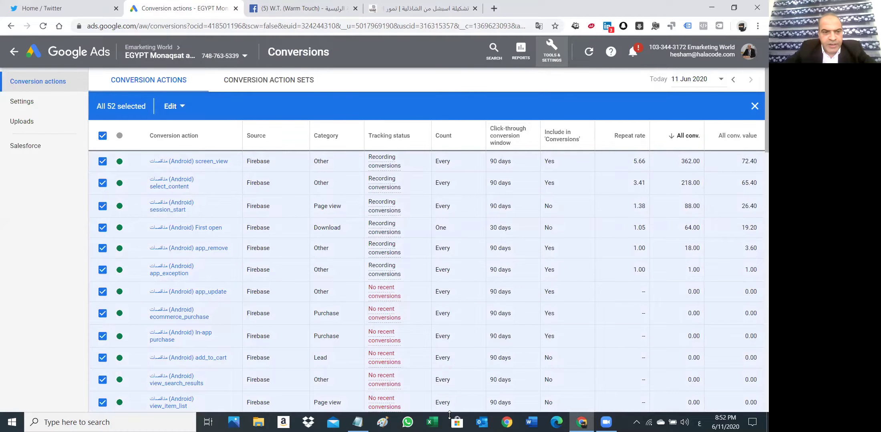
{"action": "left_click_drag", "start_coordinate": [91, 95], "coordinate": [103, 94]}
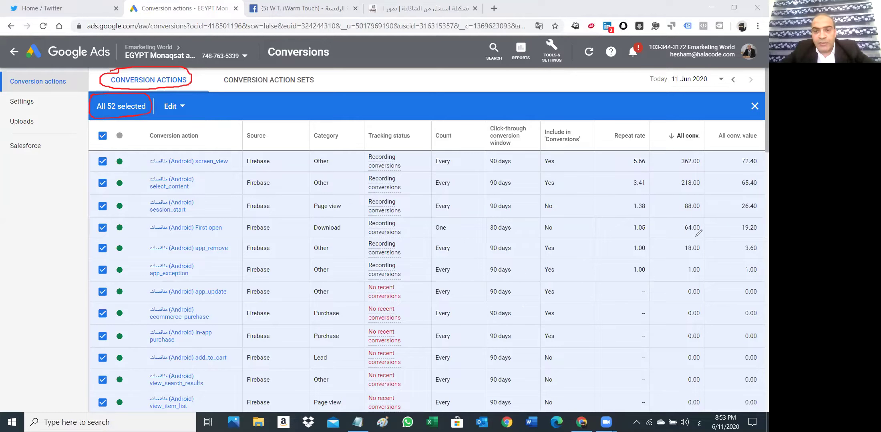
{"action": "key", "text": "e"}
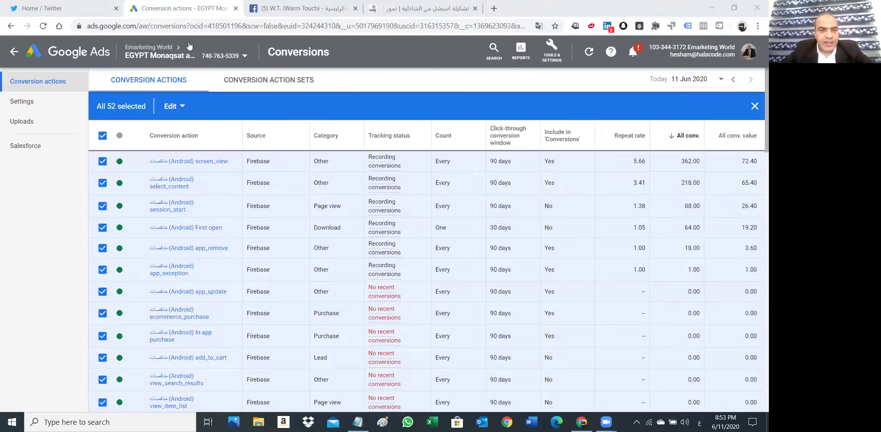
Switch from the EGYPT Monaqsat application account to the Training account's conversion actions
{"action": "left_click", "coordinate": [159, 61]}
{"action": "left_click", "coordinate": [153, 159]}
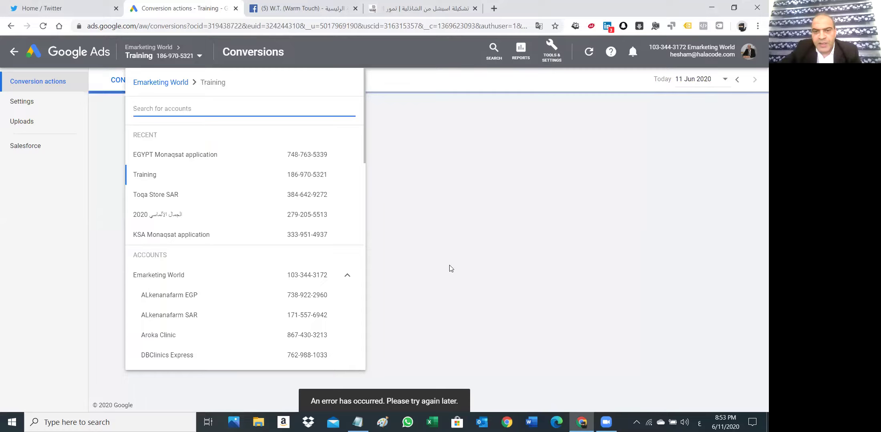
{"action": "left_click", "coordinate": [445, 58]}
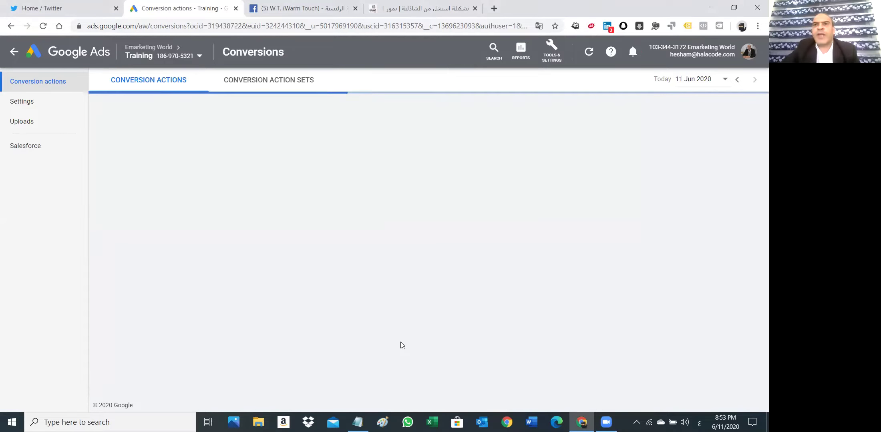
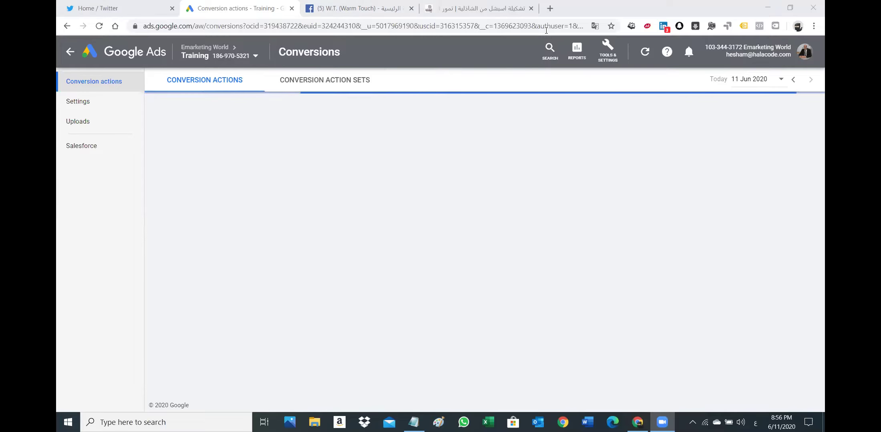
Check the alshathliaht.com product page, return to Google Ads and open the campaigns list of the EGYPT Monaqsat application account
{"action": "left_click", "coordinate": [482, 8]}
{"action": "left_click", "coordinate": [467, 27]}
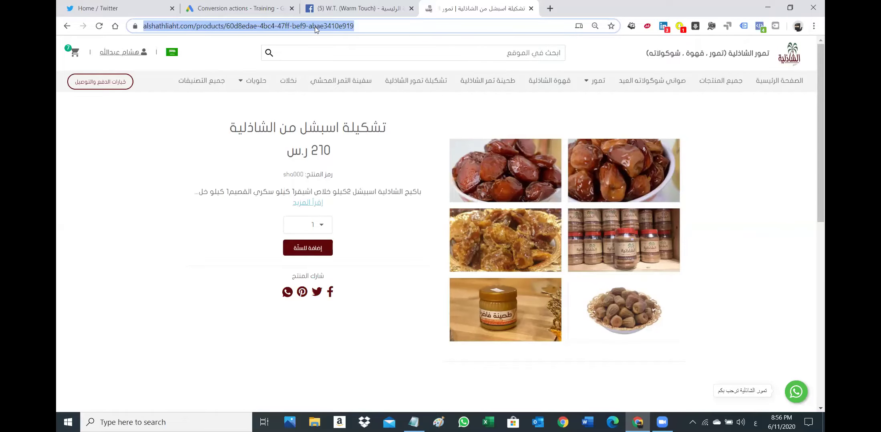
{"action": "left_click", "coordinate": [240, 8]}
{"action": "left_click", "coordinate": [69, 53]}
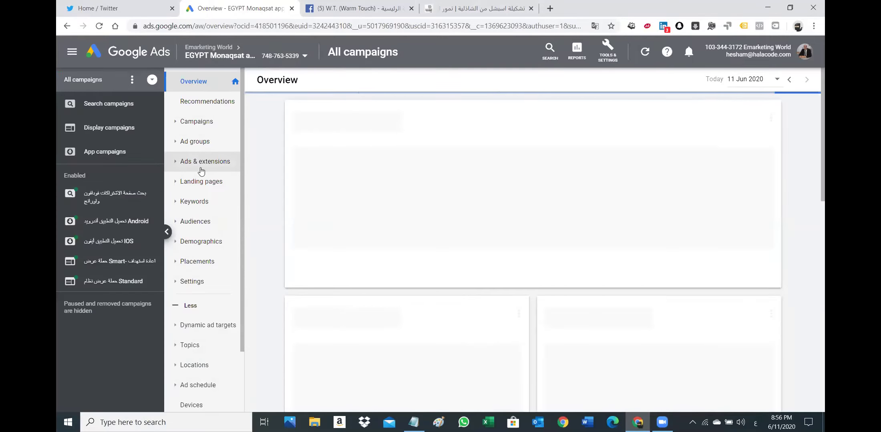
{"action": "left_click", "coordinate": [203, 123]}
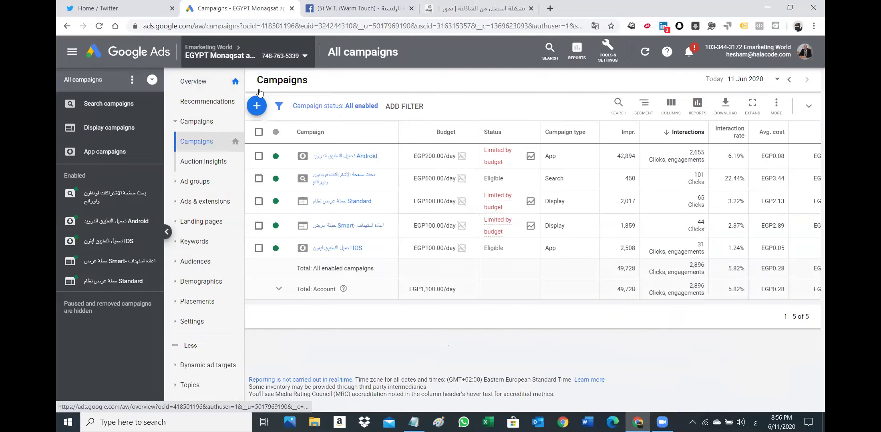
{"action": "left_click", "coordinate": [244, 54]}
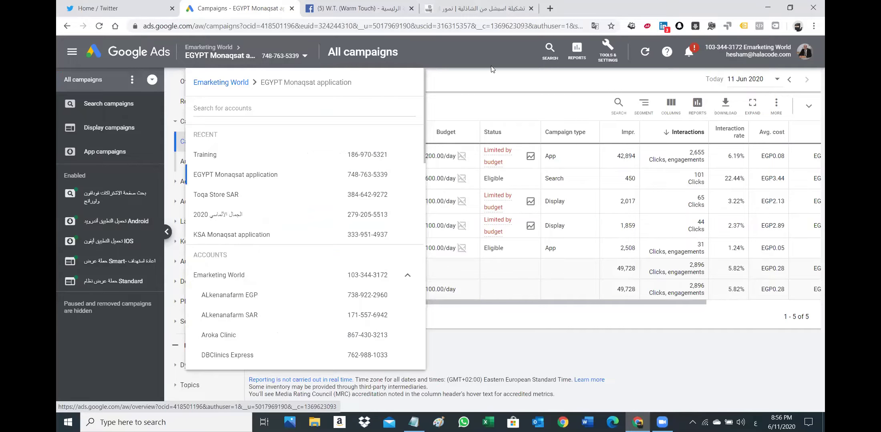
{"action": "left_click", "coordinate": [245, 68]}
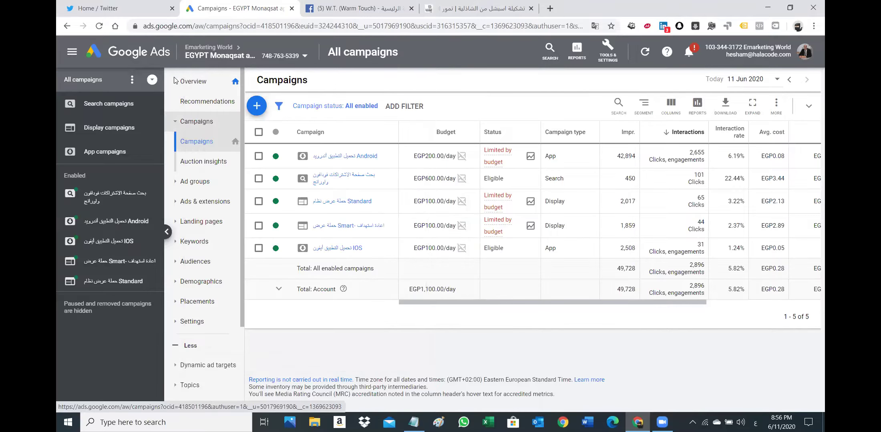
Start a new campaign without a goal's guidance and examine the Display and Shopping campaign types
{"action": "left_click", "coordinate": [261, 109]}
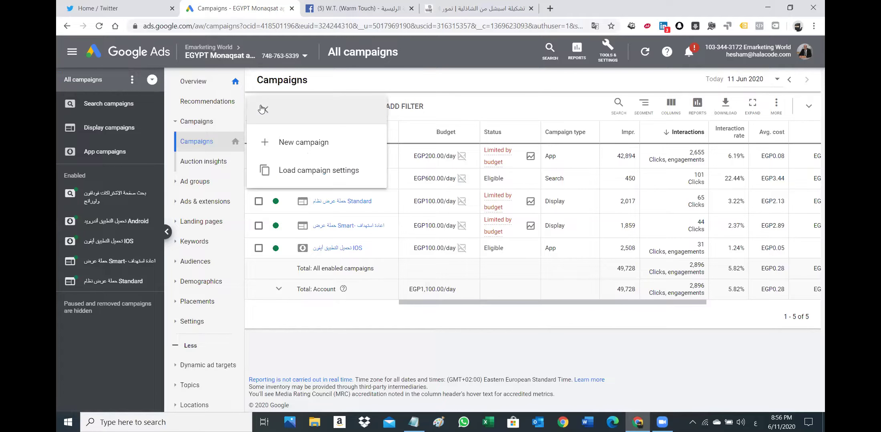
{"action": "left_click", "coordinate": [298, 151]}
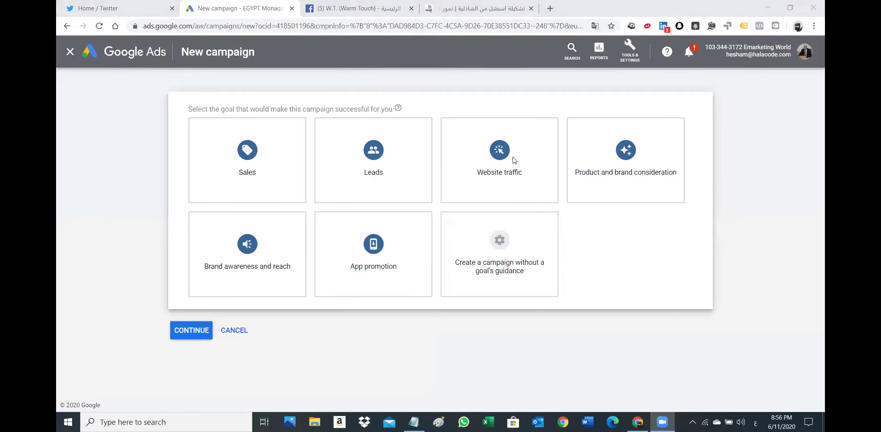
{"action": "left_click", "coordinate": [465, 251]}
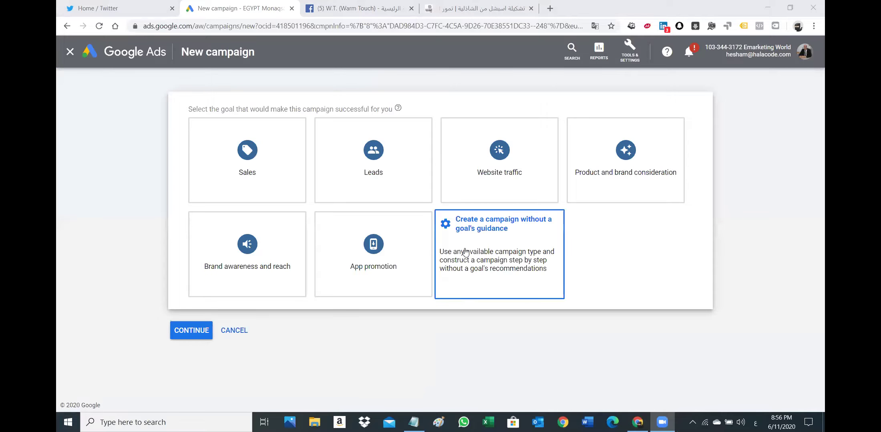
{"action": "left_click", "coordinate": [335, 218]}
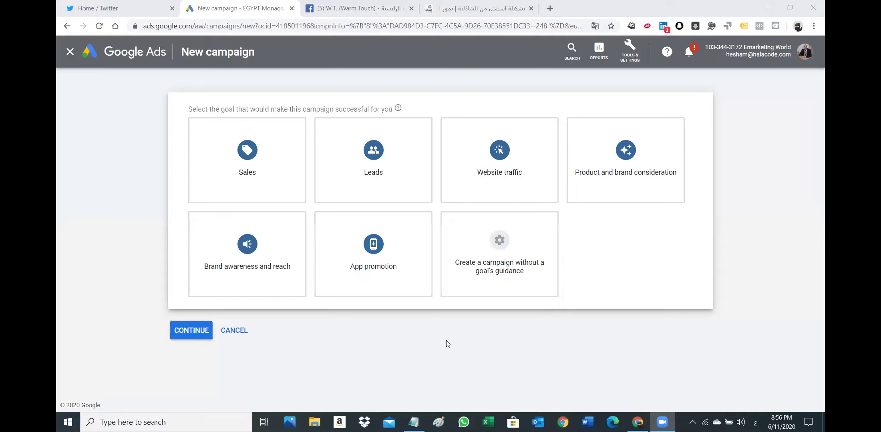
{"action": "left_click", "coordinate": [477, 260]}
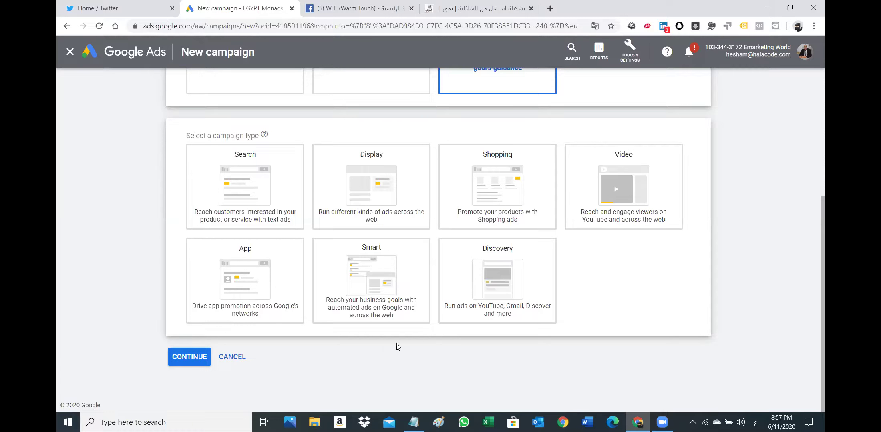
{"action": "mouse_move", "coordinate": [384, 184]}
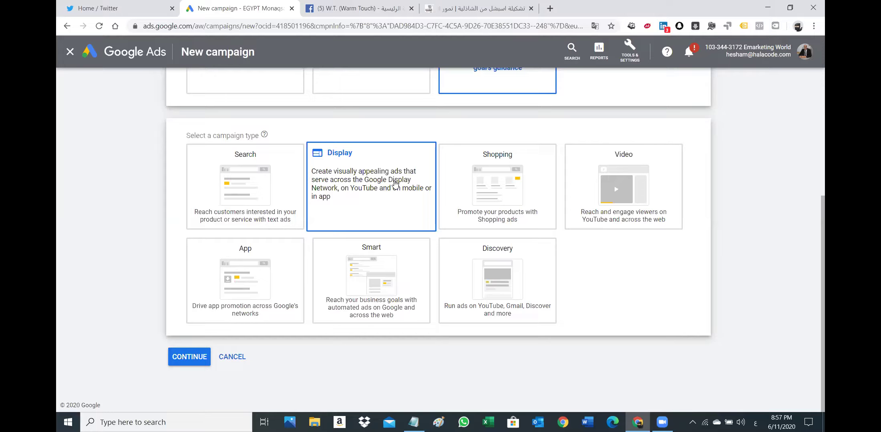
{"action": "mouse_move", "coordinate": [522, 175]}
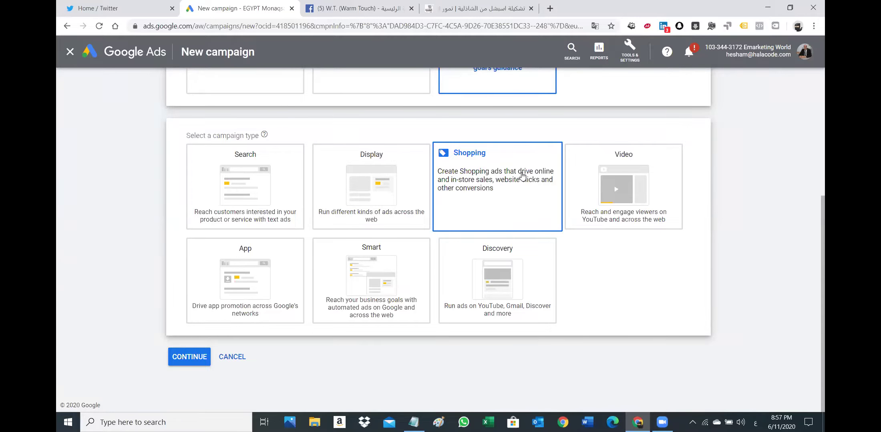
Switch to the dates product page and replace it with Google's home page
{"action": "left_click", "coordinate": [483, 9]}
{"action": "type", "text": "لخ"}
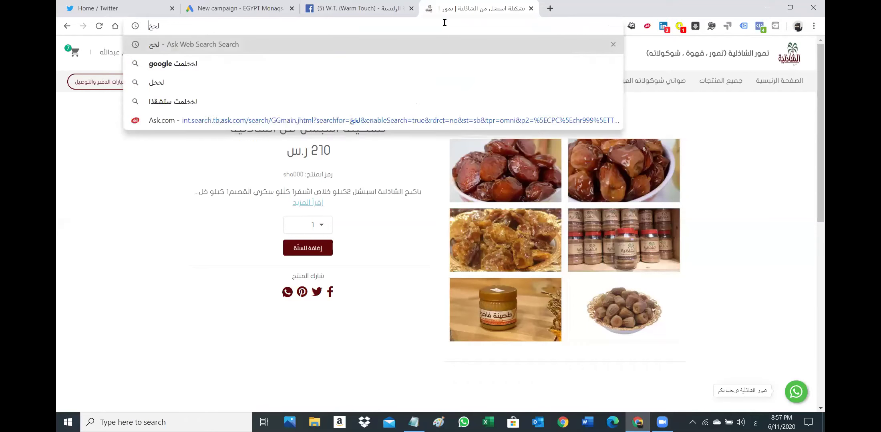
{"action": "key", "text": "BackSpace"}
{"action": "key", "text": "BackSpace"}
{"action": "type", "text": "go"}
{"action": "key", "text": "Return"}
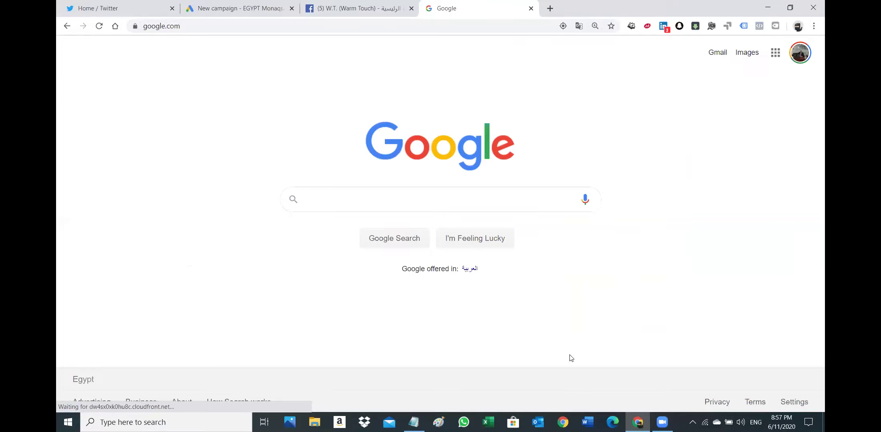
Search Google for "ملابس رجال" and look through the results for sponsored shopping ads
{"action": "left_click", "coordinate": [501, 198]}
{"action": "key", "text": "alt+shift"}
{"action": "type", "text": "ملابس رجال"}
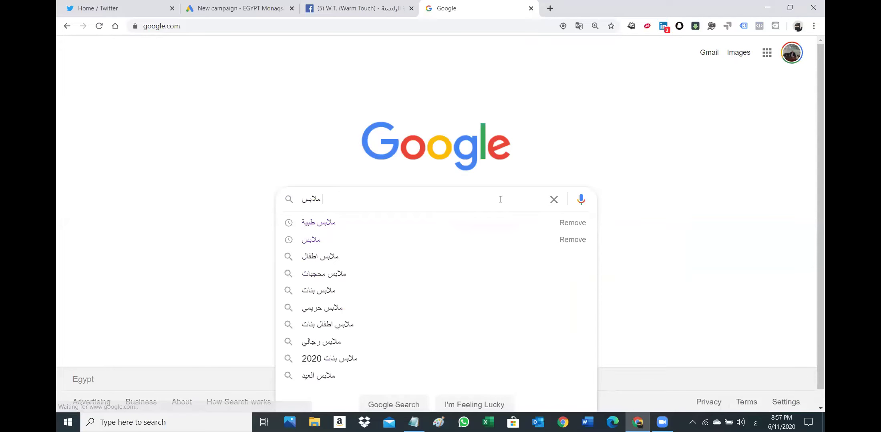
{"action": "key", "text": "Return"}
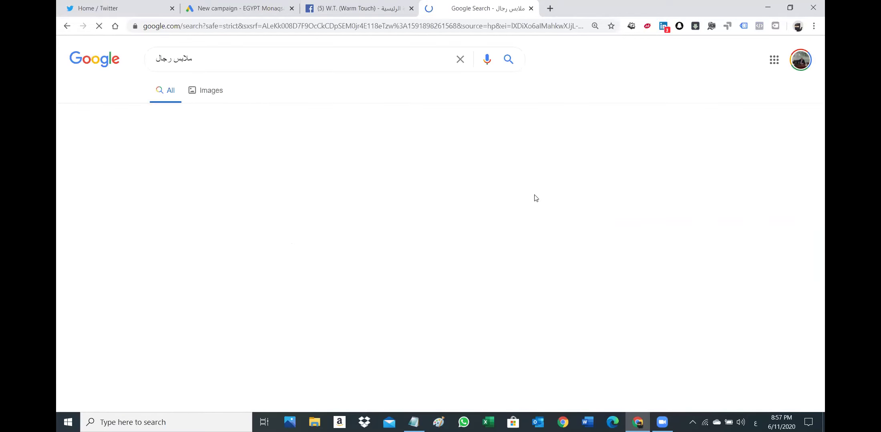
{"action": "scroll", "coordinate": [279, 212], "scroll_direction": "down", "scroll_amount": 5}
{"action": "scroll", "coordinate": [279, 213], "scroll_direction": "down", "scroll_amount": 3}
{"action": "scroll", "coordinate": [662, 287], "scroll_direction": "up", "scroll_amount": 6}
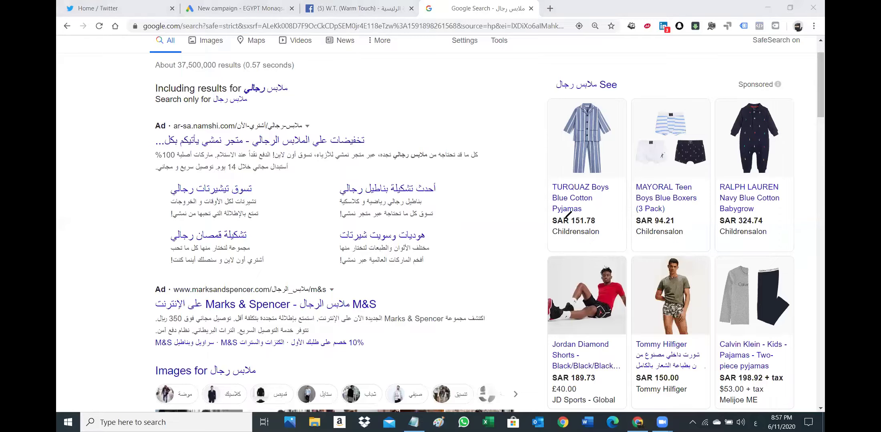
Mark the first sponsored product's price and store with the pen, clear the marks and examine the remaining shopping ads
{"action": "mouse_move", "coordinate": [551, 217]}
{"action": "left_mouse_down"}
{"action": "mouse_move", "coordinate": [603, 220]}
{"action": "mouse_move", "coordinate": [569, 226]}
{"action": "mouse_move", "coordinate": [603, 234]}
{"action": "left_mouse_up"}
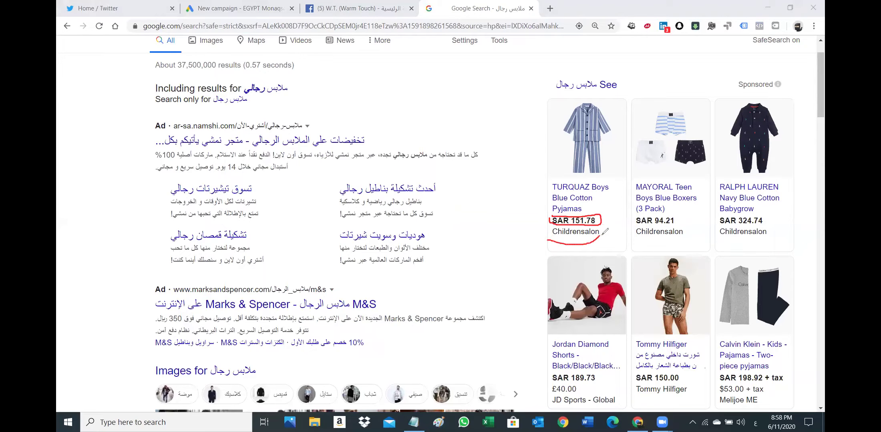
{"action": "mouse_move", "coordinate": [562, 216]}
{"action": "left_mouse_down"}
{"action": "mouse_move", "coordinate": [545, 228]}
{"action": "mouse_move", "coordinate": [549, 240]}
{"action": "left_mouse_up"}
{"action": "key", "text": "e"}
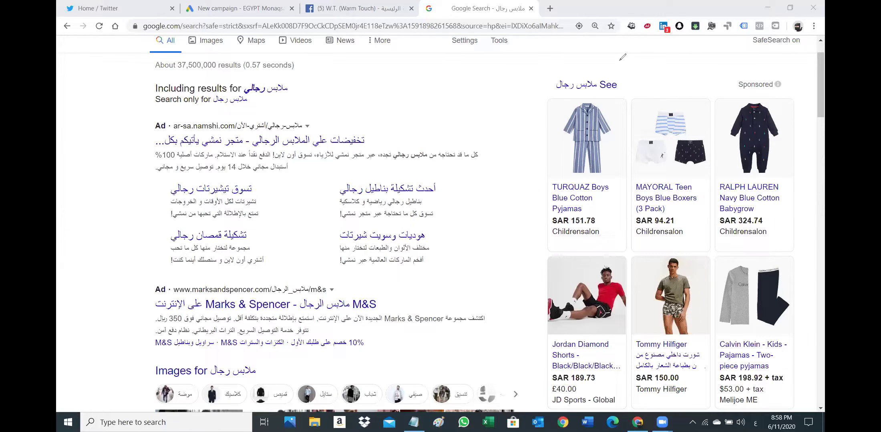
{"action": "scroll", "coordinate": [705, 207], "scroll_direction": "down", "scroll_amount": 5}
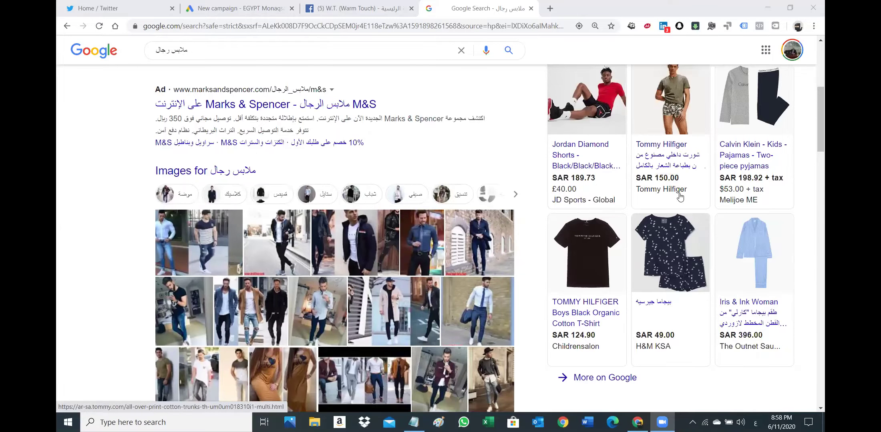
{"action": "scroll", "coordinate": [728, 219], "scroll_direction": "down", "scroll_amount": 3}
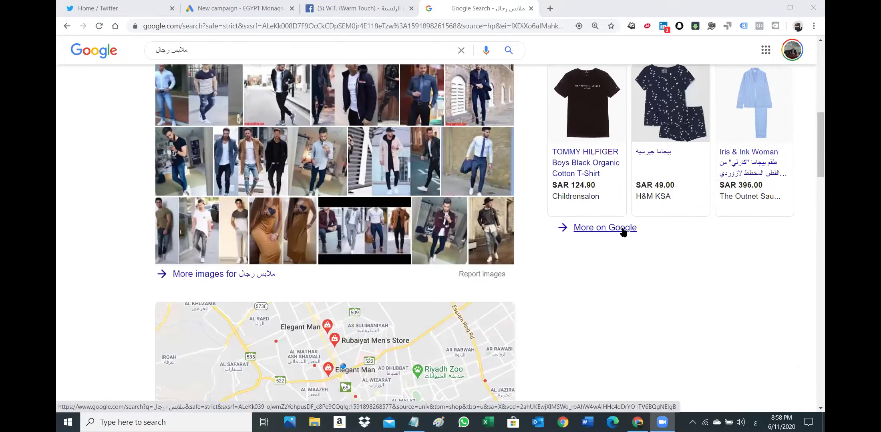
{"action": "scroll", "coordinate": [353, 97], "scroll_direction": "up", "scroll_amount": 4}
Search Google for "بيتزا" and check whether the results include shopping ads
{"action": "left_click", "coordinate": [324, 48]}
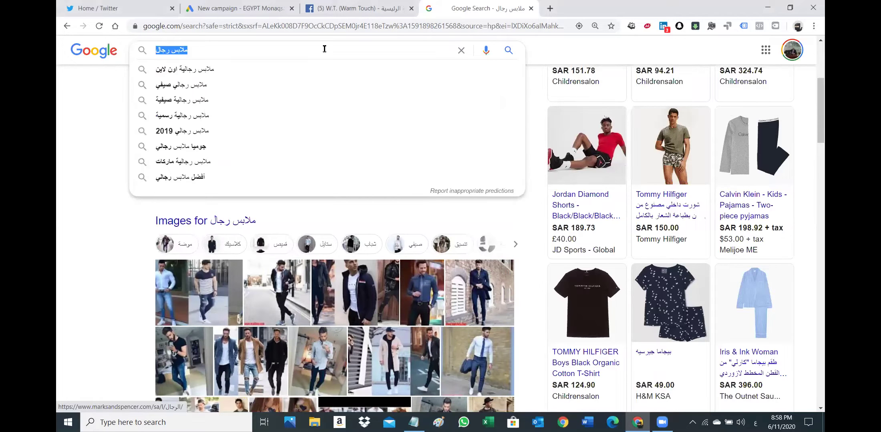
{"action": "type", "text": "بيتزا"}
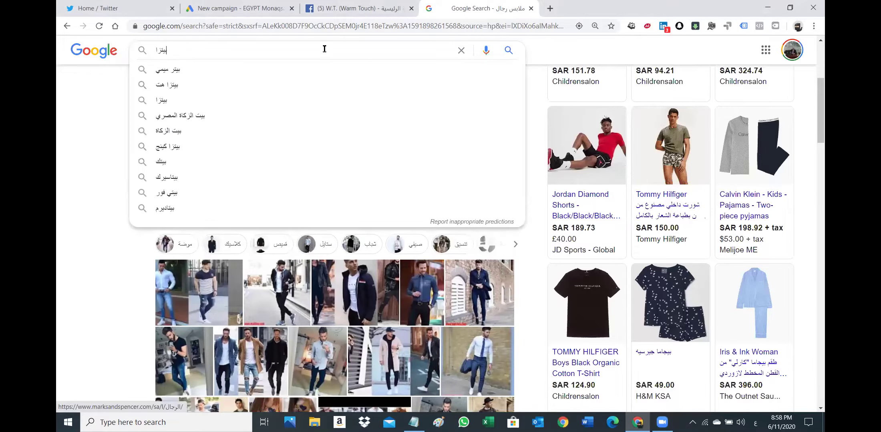
{"action": "key", "text": "Return"}
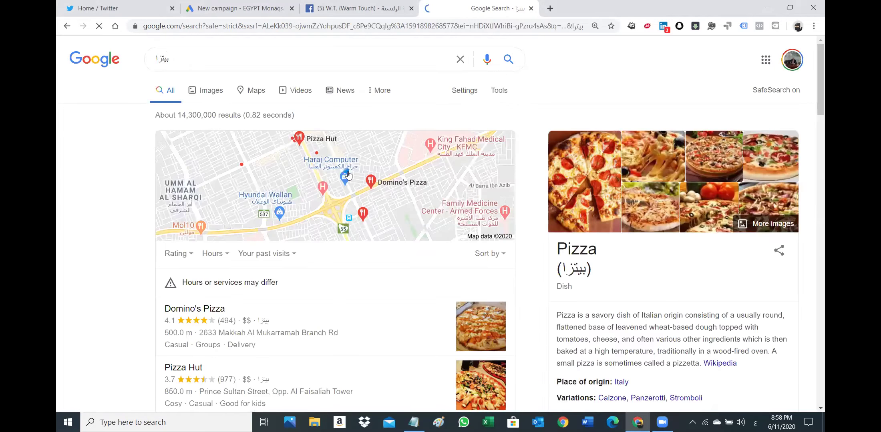
{"action": "scroll", "coordinate": [369, 182], "scroll_direction": "down", "scroll_amount": 5}
{"action": "scroll", "coordinate": [369, 183], "scroll_direction": "down", "scroll_amount": 6}
{"action": "scroll", "coordinate": [369, 183], "scroll_direction": "up", "scroll_amount": 3}
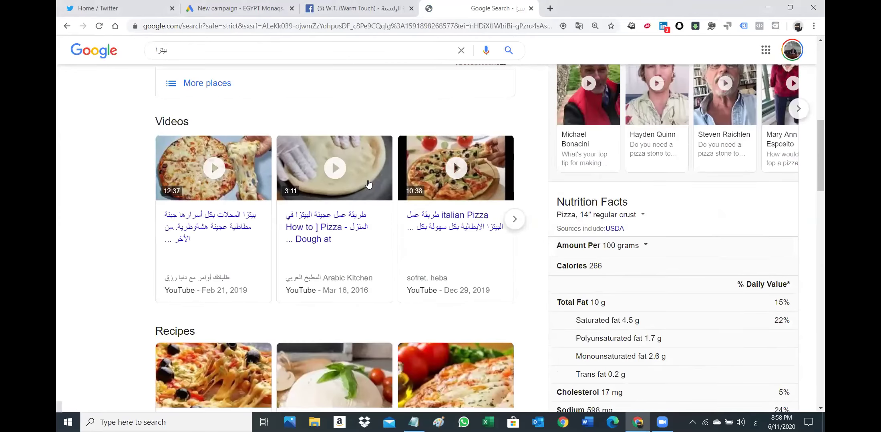
{"action": "scroll", "coordinate": [370, 188], "scroll_direction": "down", "scroll_amount": 4}
{"action": "scroll", "coordinate": [321, 80], "scroll_direction": "up", "scroll_amount": 5}
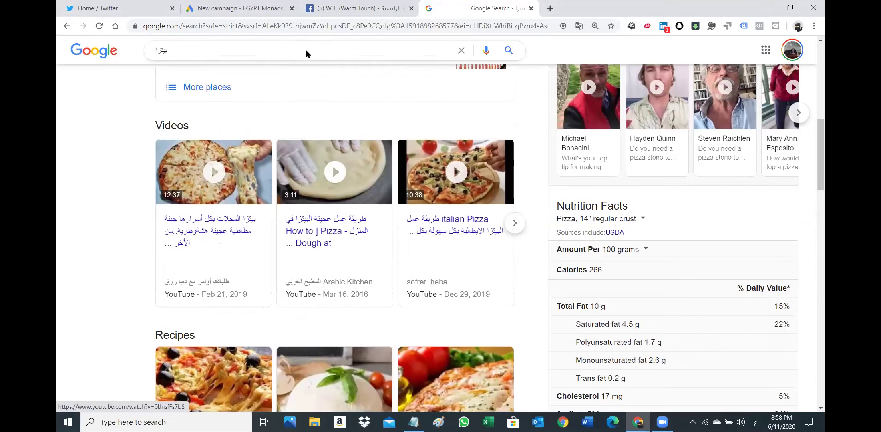
Search Google for "العاب اطفال" and examine the sponsored product ads above the results
{"action": "double_click", "coordinate": [305, 50]}
{"action": "type", "text": "هد"}
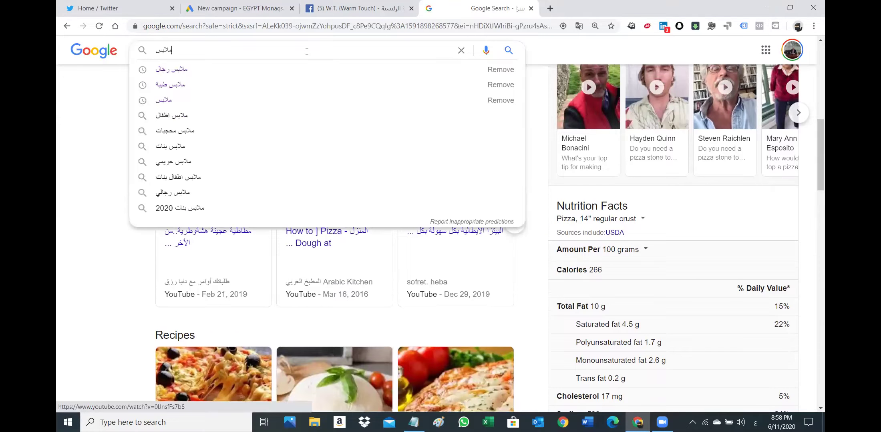
{"action": "type", "text": "ا"}
{"action": "key", "text": "ctrl+a"}
{"action": "type", "text": "ال"}
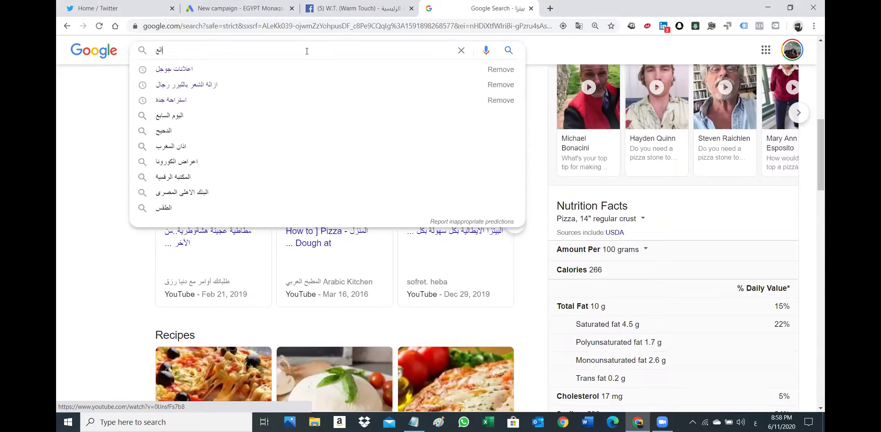
{"action": "type", "text": "عاب اطفالل"}
{"action": "key", "text": "Return"}
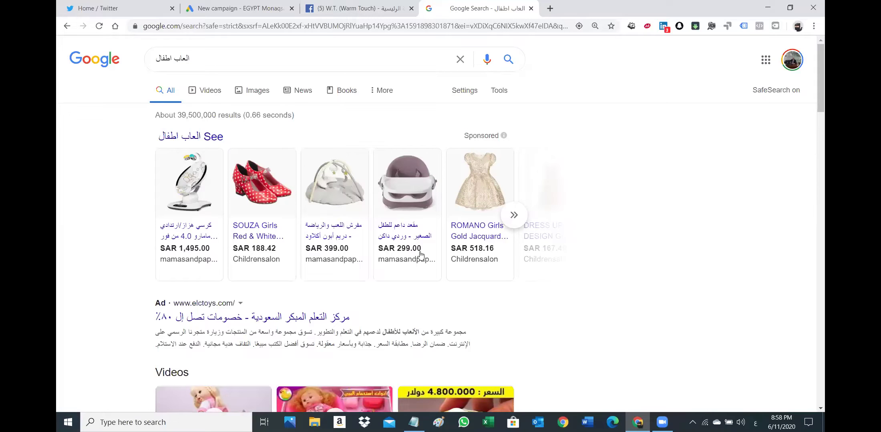
{"action": "mouse_move", "coordinate": [464, 223]}
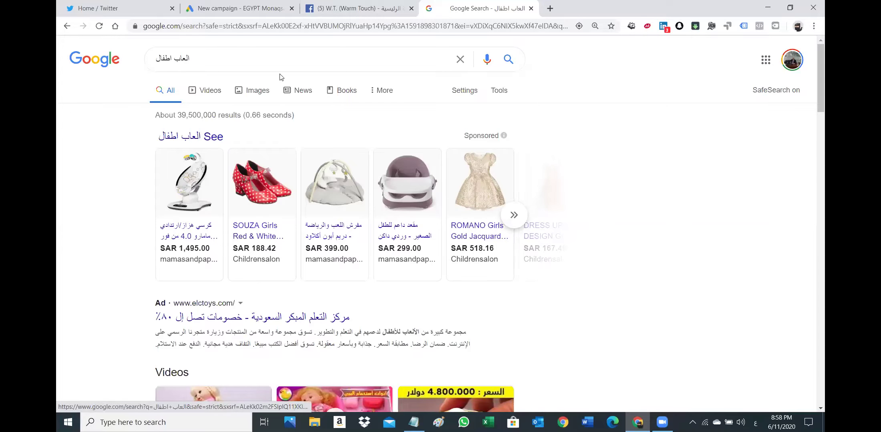
Return to Google Ads, leave the new campaign setup and switch to the تمور الشاذلية account's campaigns
{"action": "left_click", "coordinate": [262, 8]}
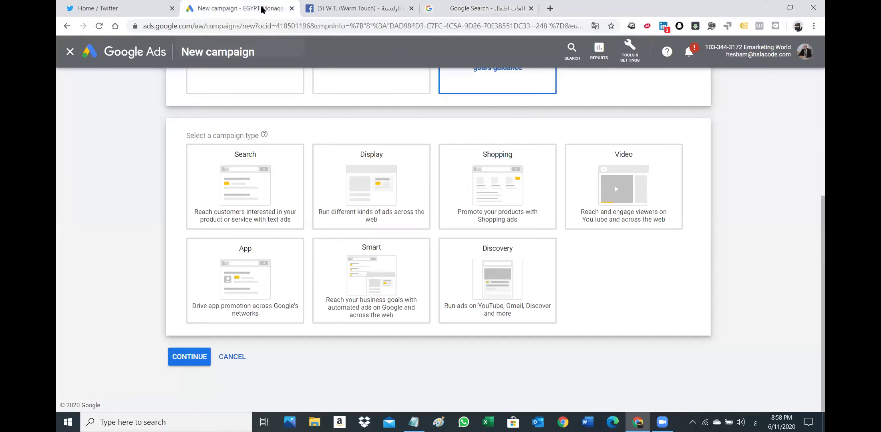
{"action": "left_click", "coordinate": [70, 52]}
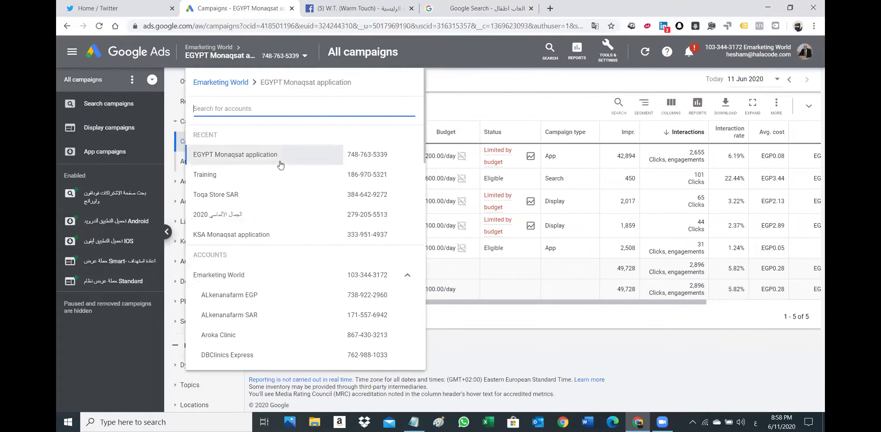
{"action": "scroll", "coordinate": [276, 172], "scroll_direction": "down", "scroll_amount": 5}
{"action": "scroll", "coordinate": [262, 184], "scroll_direction": "down", "scroll_amount": 5}
{"action": "scroll", "coordinate": [261, 173], "scroll_direction": "up", "scroll_amount": 4}
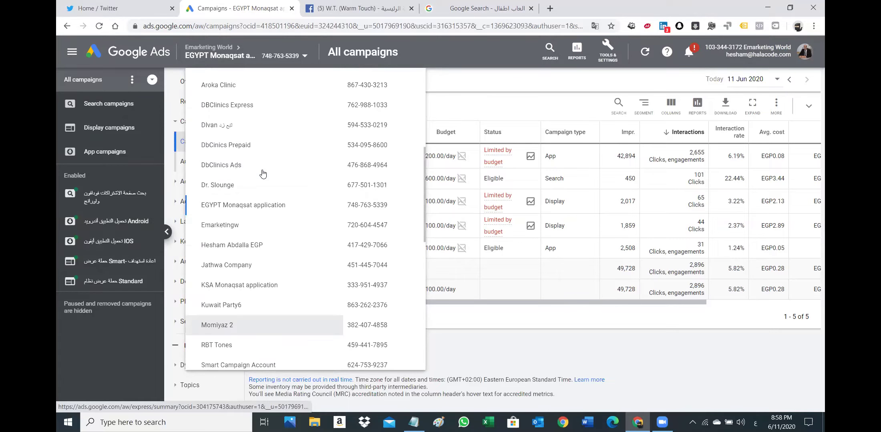
{"action": "scroll", "coordinate": [256, 172], "scroll_direction": "down", "scroll_amount": 8}
{"action": "scroll", "coordinate": [260, 184], "scroll_direction": "down", "scroll_amount": 5}
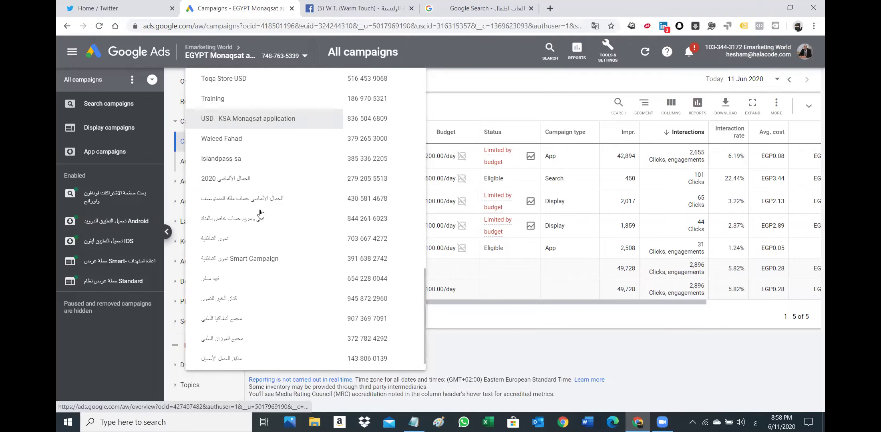
{"action": "left_click", "coordinate": [265, 219]}
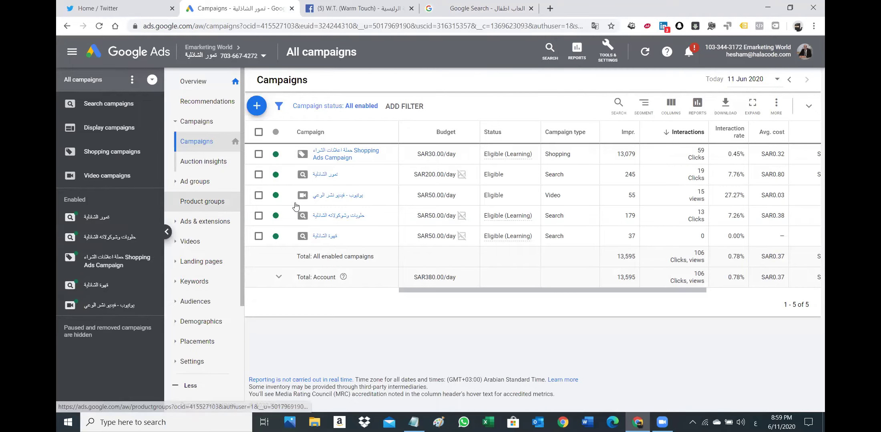
Set the campaigns' date range to Last 30 days, select the Shopping Ads Campaign and examine its cost and conversions
{"action": "left_click", "coordinate": [265, 155]}
{"action": "left_click", "coordinate": [742, 80]}
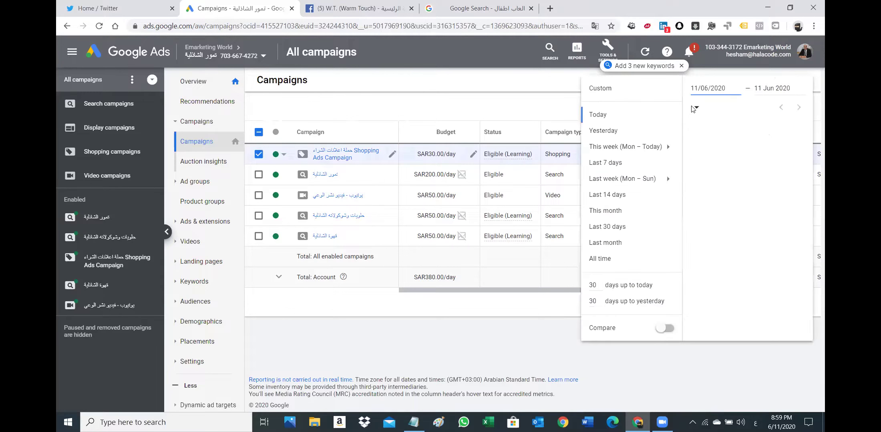
{"action": "left_click", "coordinate": [610, 227]}
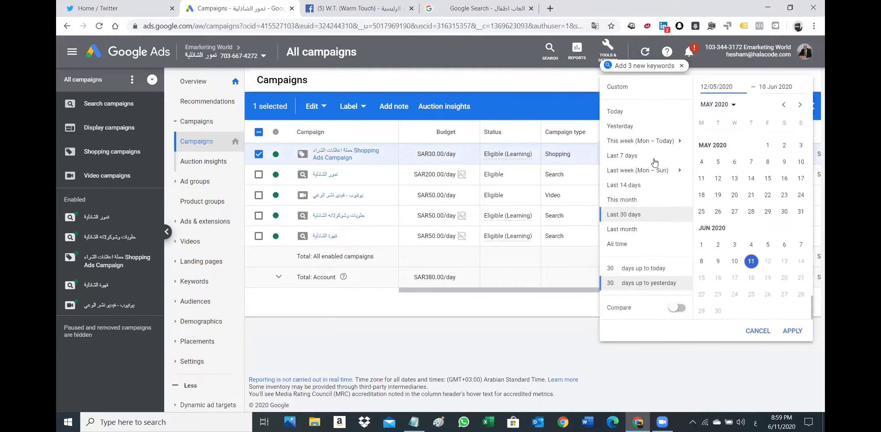
{"action": "left_click", "coordinate": [802, 109]}
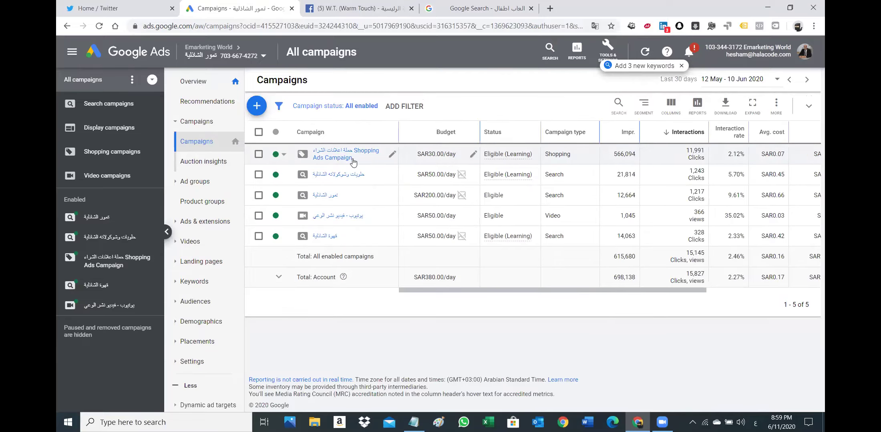
{"action": "left_click", "coordinate": [259, 154]}
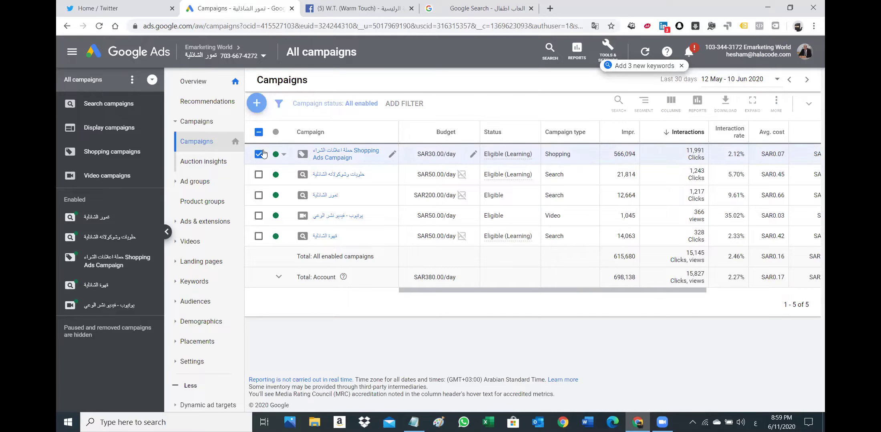
{"action": "left_click_drag", "start_coordinate": [634, 293], "coordinate": [678, 293]}
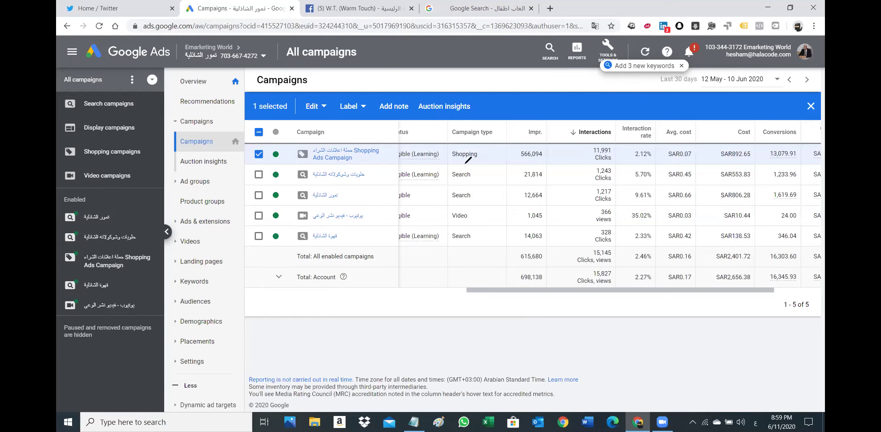
Circle the Shopping Ads Campaign's type, impressions, interactions, average cost, cost and conversions in red on the screen
{"action": "key", "text": "ctrl+2"}
{"action": "mouse_move", "coordinate": [452, 146]}
{"action": "left_mouse_down"}
{"action": "mouse_move", "coordinate": [488, 152]}
{"action": "mouse_move", "coordinate": [456, 159]}
{"action": "mouse_move", "coordinate": [453, 147]}
{"action": "left_mouse_up"}
{"action": "mouse_move", "coordinate": [514, 149]}
{"action": "left_mouse_down"}
{"action": "mouse_move", "coordinate": [532, 140]}
{"action": "mouse_move", "coordinate": [555, 149]}
{"action": "mouse_move", "coordinate": [539, 160]}
{"action": "mouse_move", "coordinate": [511, 148]}
{"action": "left_mouse_up"}
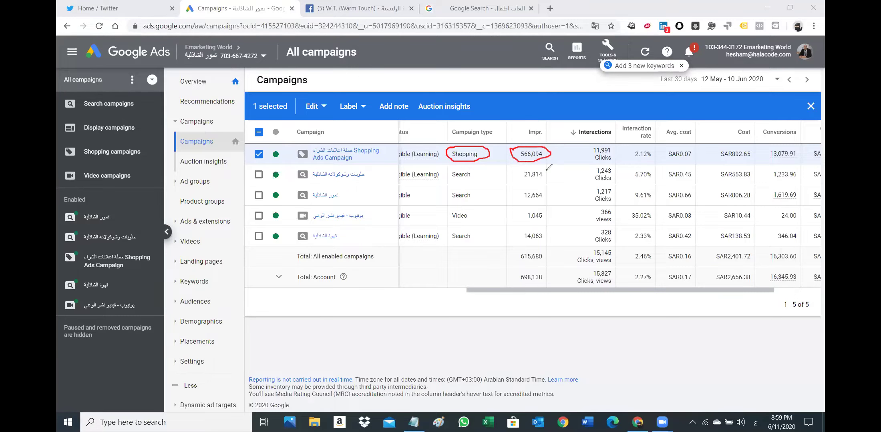
{"action": "mouse_move", "coordinate": [580, 146]}
{"action": "left_mouse_down"}
{"action": "mouse_move", "coordinate": [620, 148]}
{"action": "mouse_move", "coordinate": [600, 163]}
{"action": "mouse_move", "coordinate": [582, 141]}
{"action": "left_mouse_up"}
{"action": "mouse_move", "coordinate": [659, 149]}
{"action": "left_mouse_down"}
{"action": "mouse_move", "coordinate": [690, 147]}
{"action": "mouse_move", "coordinate": [673, 161]}
{"action": "mouse_move", "coordinate": [658, 149]}
{"action": "left_mouse_up"}
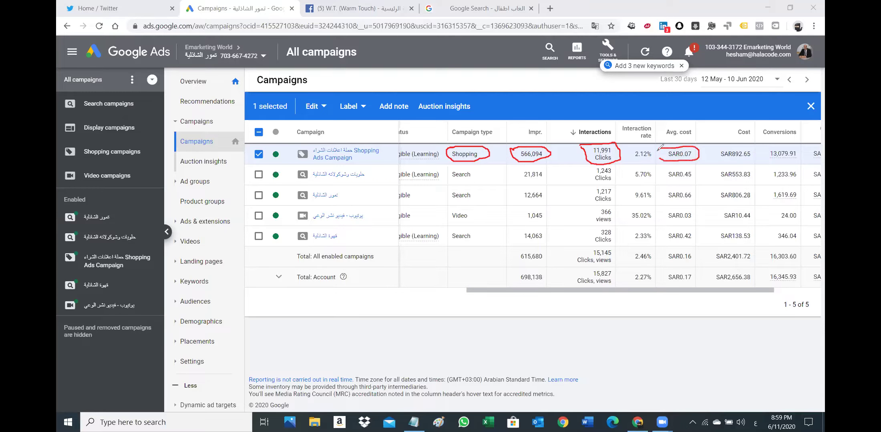
{"action": "mouse_move", "coordinate": [723, 145]}
{"action": "left_mouse_down"}
{"action": "mouse_move", "coordinate": [756, 145]}
{"action": "mouse_move", "coordinate": [758, 154]}
{"action": "mouse_move", "coordinate": [709, 149]}
{"action": "left_mouse_up"}
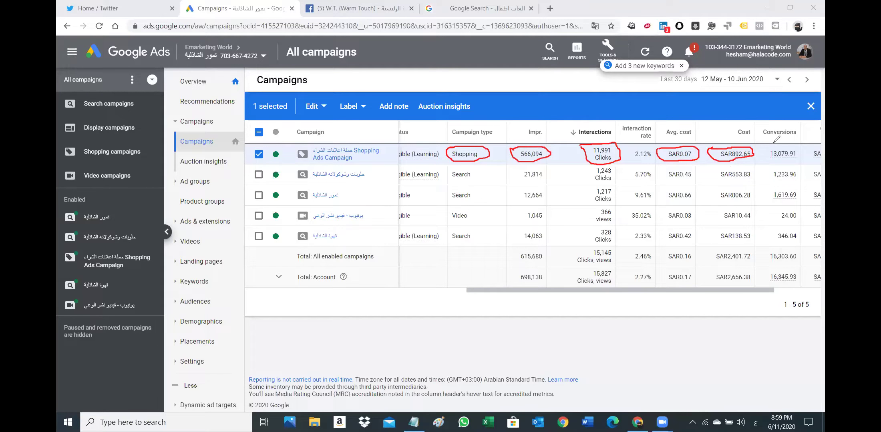
{"action": "mouse_move", "coordinate": [775, 146]}
{"action": "left_mouse_down"}
{"action": "mouse_move", "coordinate": [805, 143]}
{"action": "mouse_move", "coordinate": [804, 154]}
{"action": "mouse_move", "coordinate": [762, 149]}
{"action": "mouse_move", "coordinate": [772, 145]}
{"action": "left_mouse_up"}
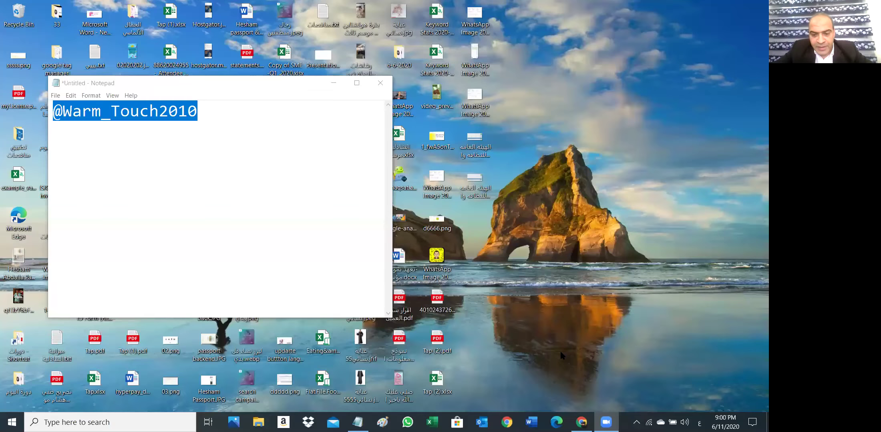
Return to the Google Ads campaigns table, examine cost per conversion and conversion rate, and deselect the Shopping Ads Campaign
{"action": "key", "text": "alt+Tab"}
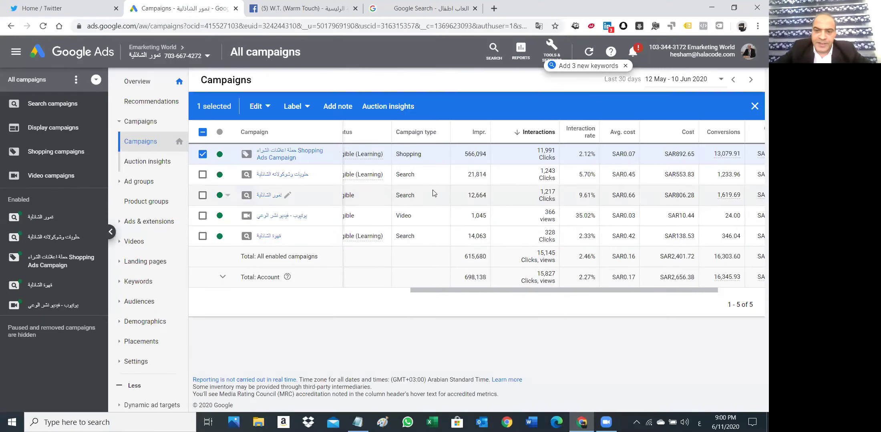
{"action": "left_click_drag", "start_coordinate": [551, 291], "coordinate": [620, 292]}
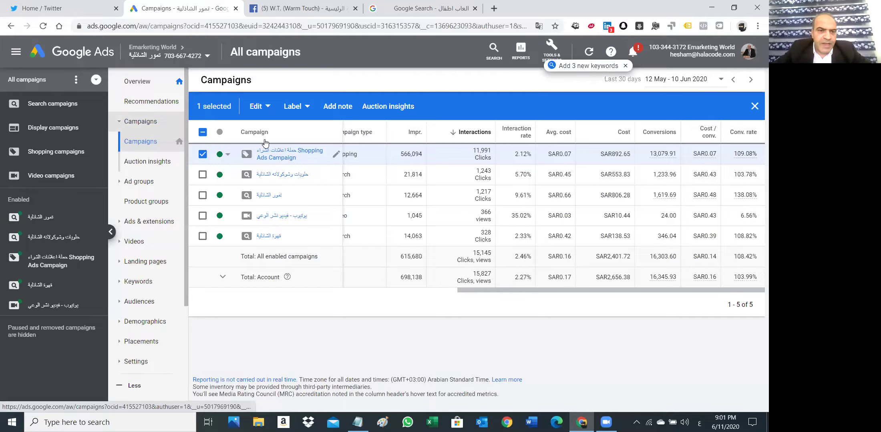
{"action": "key", "text": "Escape"}
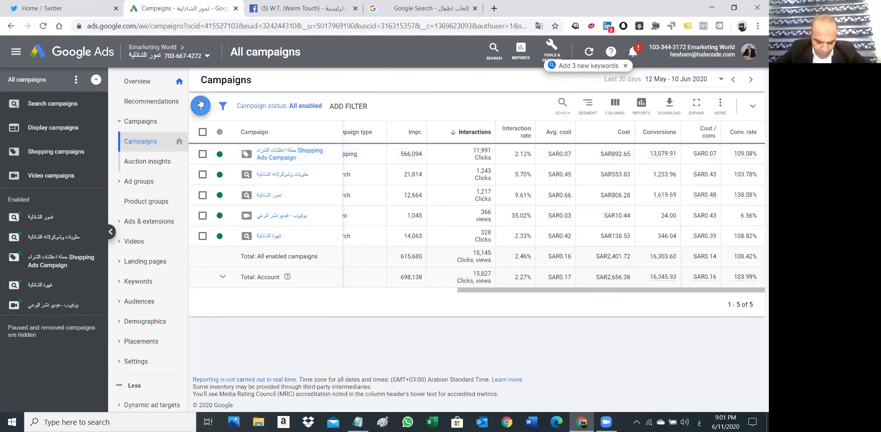
Start a new campaign without a goal's guidance and examine the Display campaign type
{"action": "left_click", "coordinate": [201, 105]}
{"action": "left_click", "coordinate": [236, 142]}
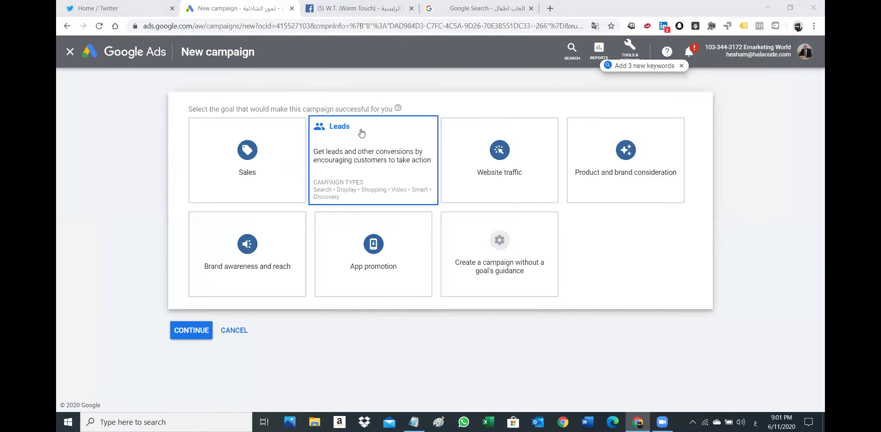
{"action": "left_click", "coordinate": [488, 244]}
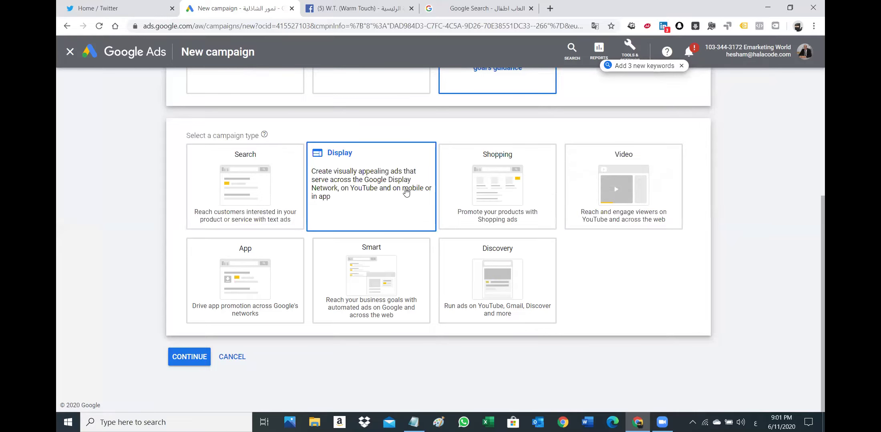
Open google.com in a new browser tab
{"action": "left_click", "coordinate": [549, 9]}
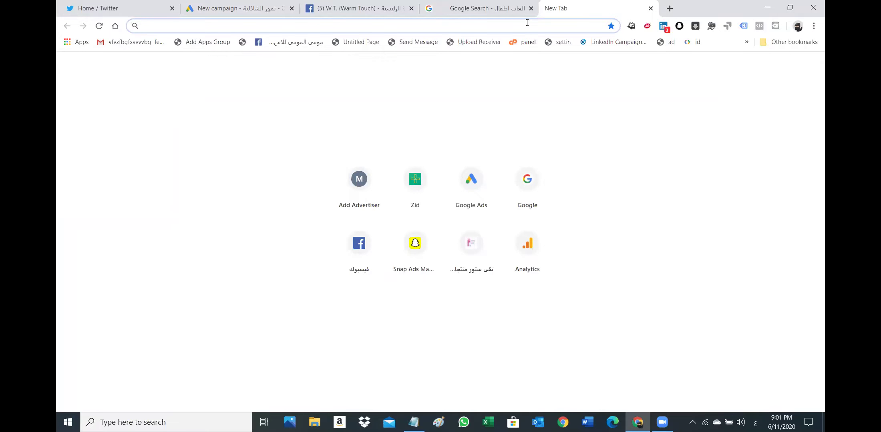
{"action": "type", "text": "لخخلمث"}
{"action": "key", "text": "Escape"}
{"action": "key", "text": "alt+shift"}
{"action": "type", "text": "google.com"}
{"action": "key", "text": "Return"}
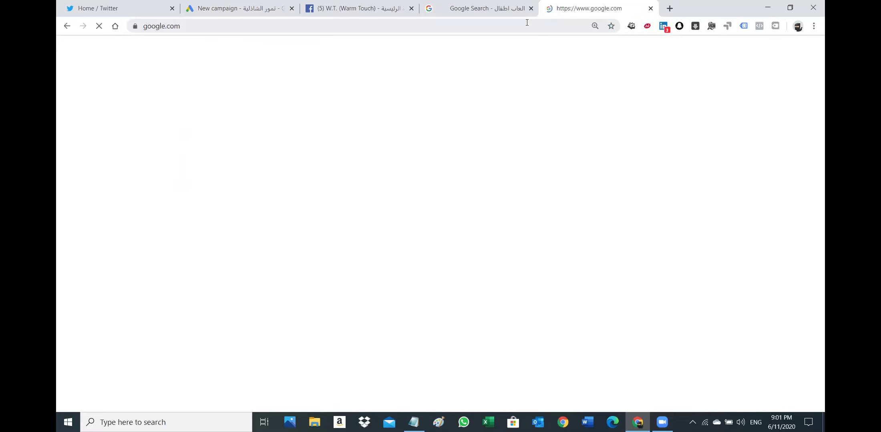
Search Google for "صحيفة سبق" and open the sabq.org home page to examine its display ads
{"action": "key", "text": "alt+shift"}
{"action": "type", "text": "ص"}
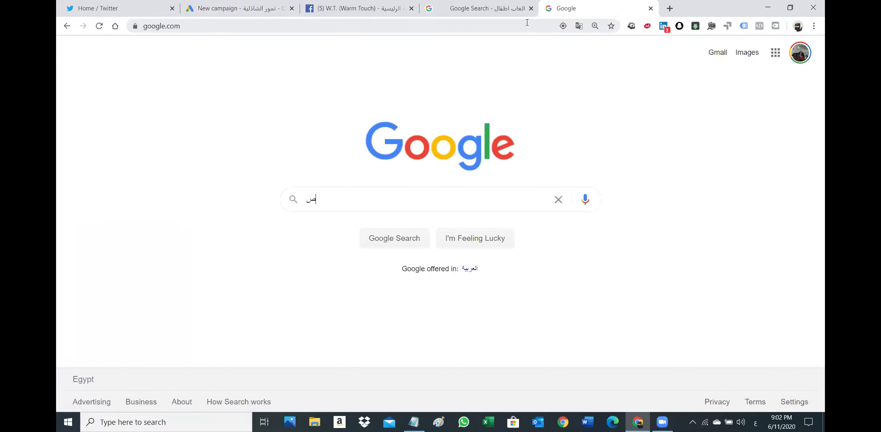
{"action": "type", "text": "حيفة سبق"}
{"action": "key", "text": "Return"}
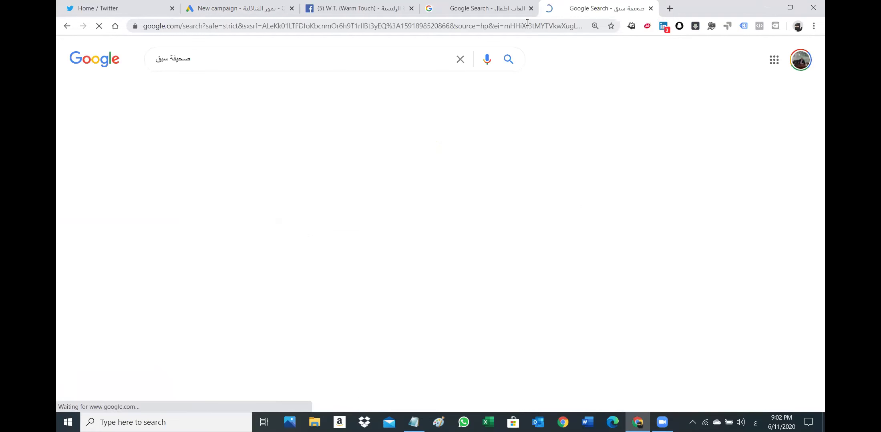
{"action": "scroll", "coordinate": [433, 255], "scroll_direction": "down", "scroll_amount": 5}
{"action": "scroll", "coordinate": [433, 256], "scroll_direction": "up", "scroll_amount": 5}
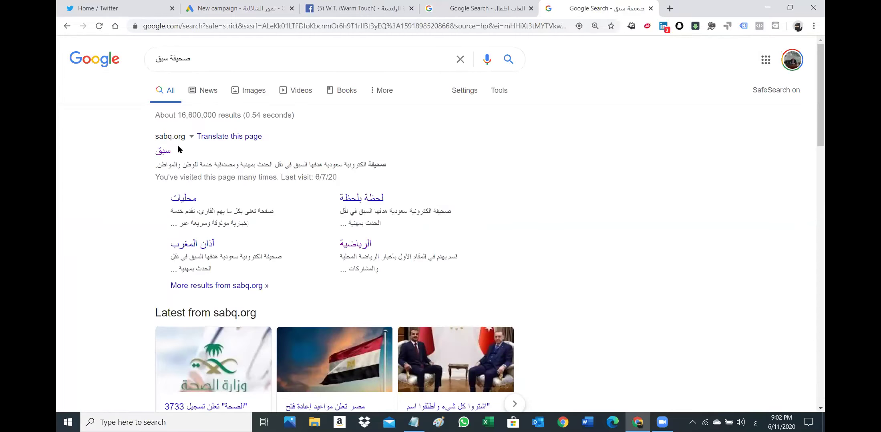
{"action": "left_click", "coordinate": [163, 152]}
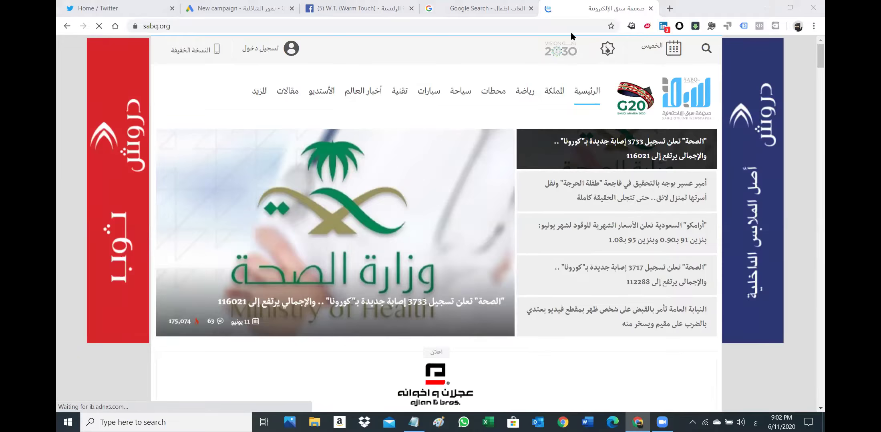
Return to the new Google Ads campaign and review the available campaign types
{"action": "left_click", "coordinate": [258, 9]}
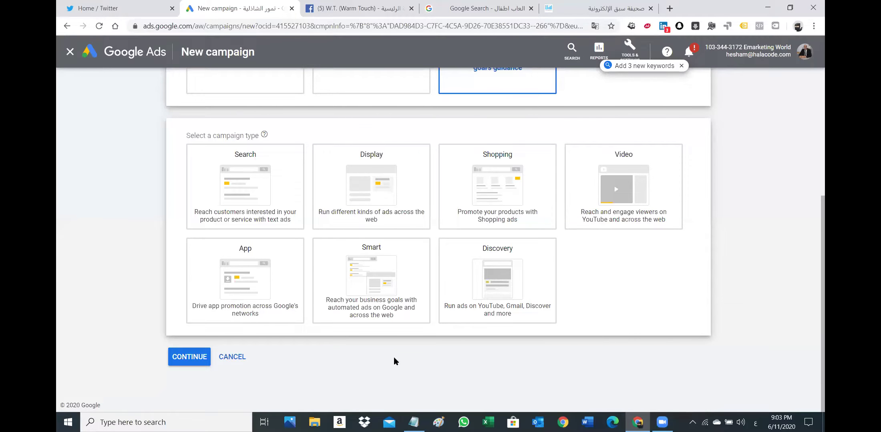
{"action": "scroll", "coordinate": [406, 275], "scroll_direction": "up", "scroll_amount": 5}
{"action": "scroll", "coordinate": [411, 285], "scroll_direction": "down", "scroll_amount": 5}
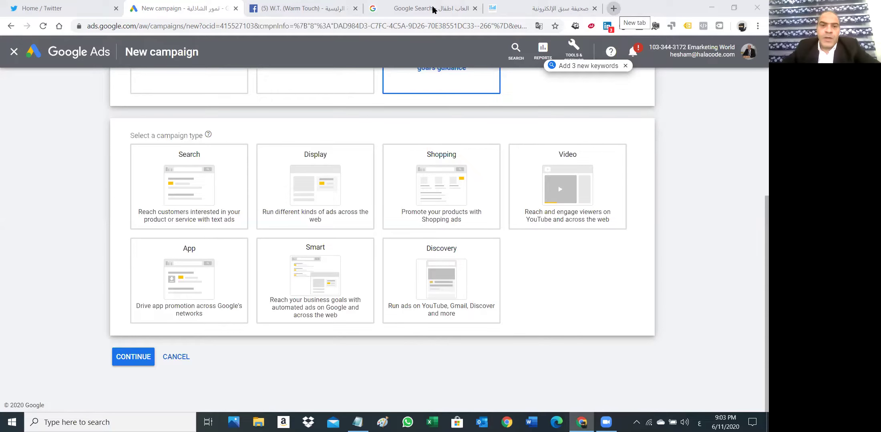
Switch to Facebook, open its ads management and choose the emarketingw business account
{"action": "left_click", "coordinate": [319, 9]}
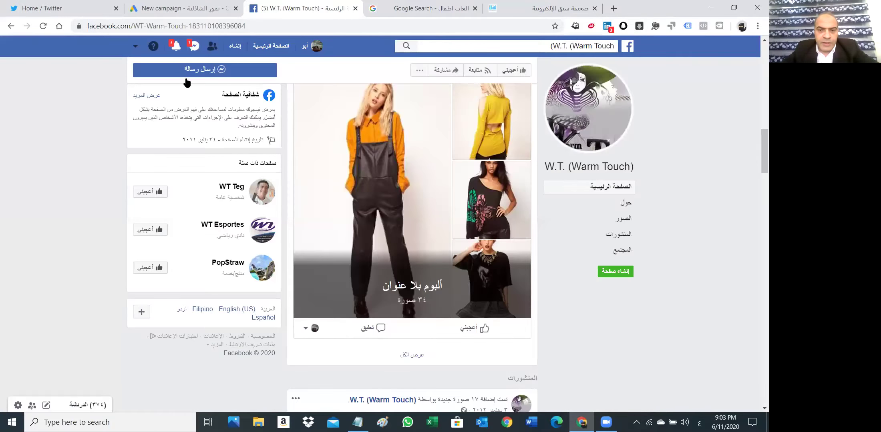
{"action": "scroll", "coordinate": [184, 84], "scroll_direction": "up", "scroll_amount": 8}
{"action": "left_click", "coordinate": [136, 49]}
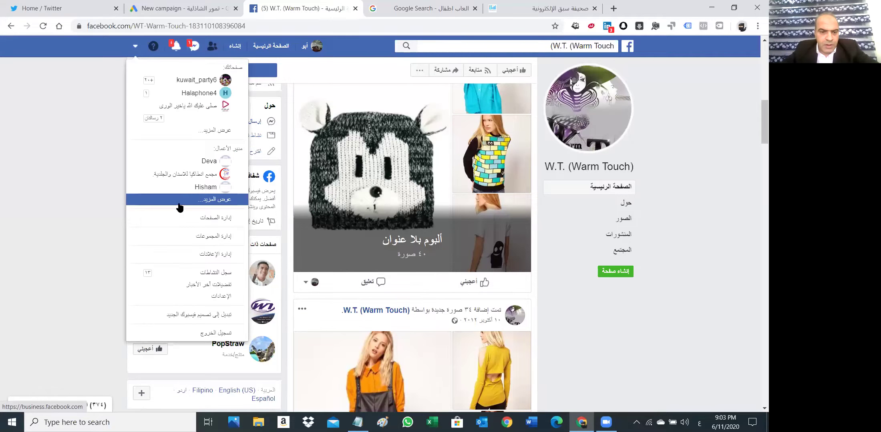
{"action": "left_click", "coordinate": [204, 253]}
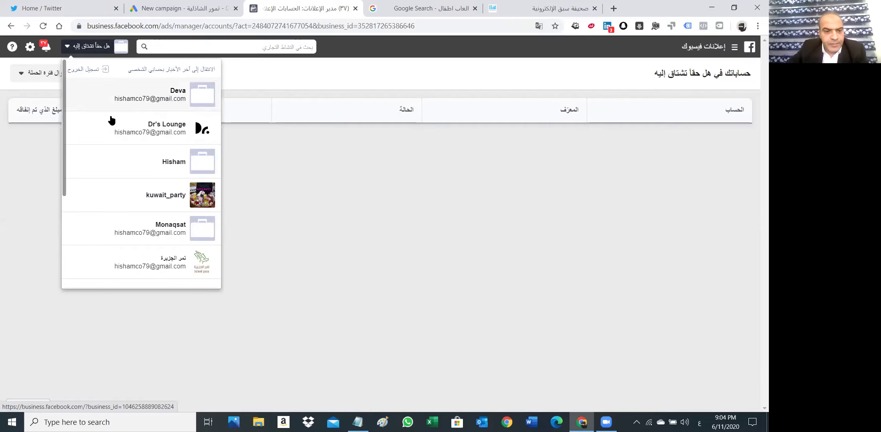
{"action": "scroll", "coordinate": [134, 228], "scroll_direction": "down", "scroll_amount": 3}
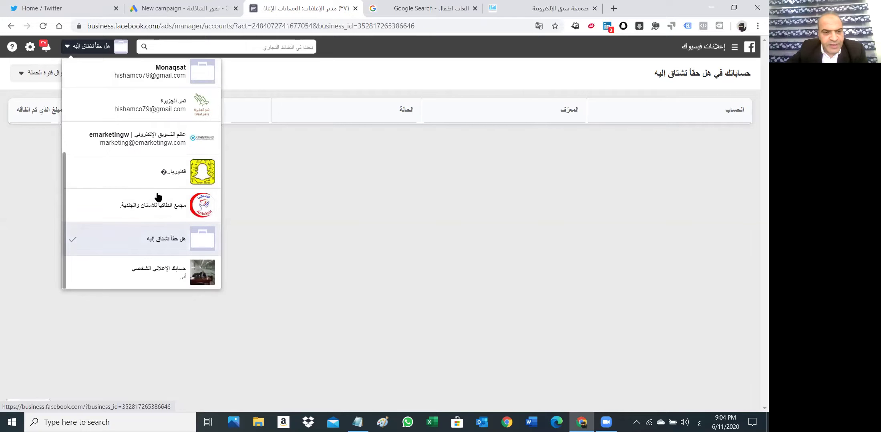
{"action": "left_click", "coordinate": [155, 143]}
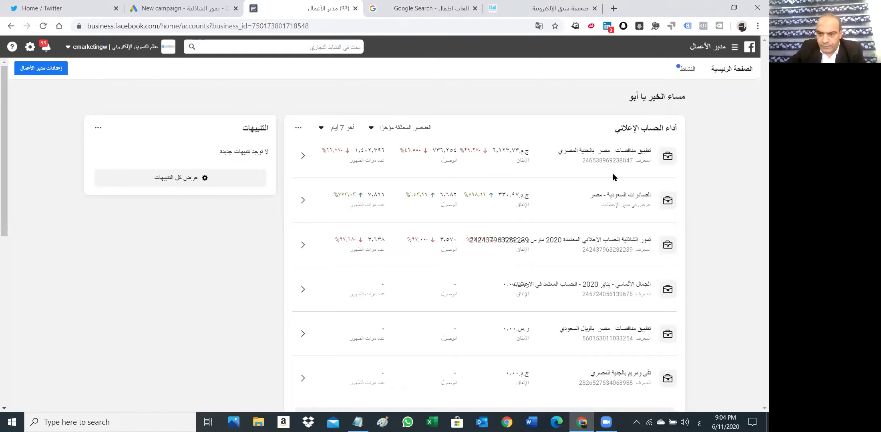
Open the ad account تطبيق مناقصات - مصر- بالجنية المصري and create a campaign with the الزيارات (Traffic) objective, continuing to the ad set
{"action": "left_click", "coordinate": [610, 150]}
{"action": "left_click", "coordinate": [540, 9]}
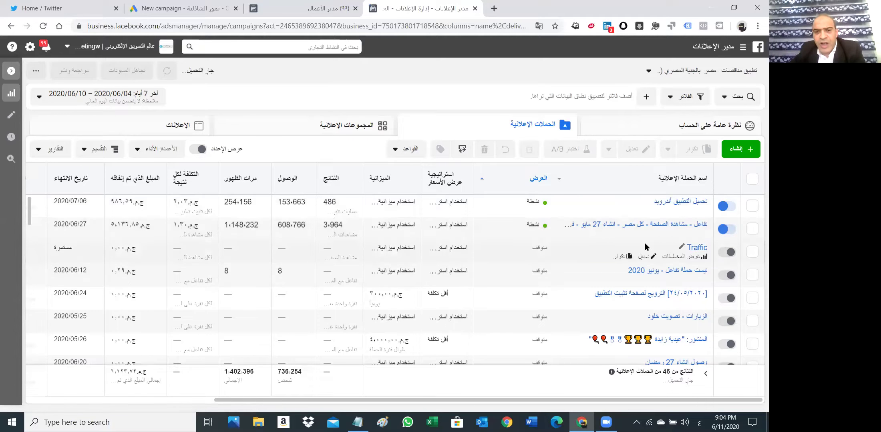
{"action": "left_click", "coordinate": [738, 150]}
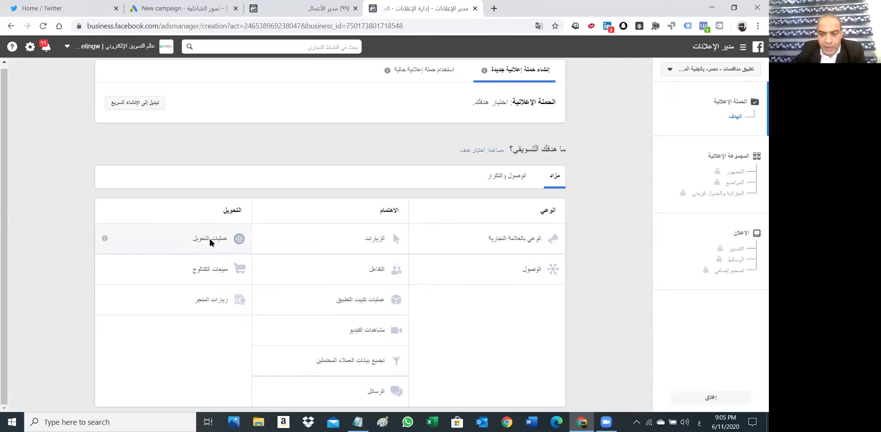
{"action": "left_click", "coordinate": [368, 239]}
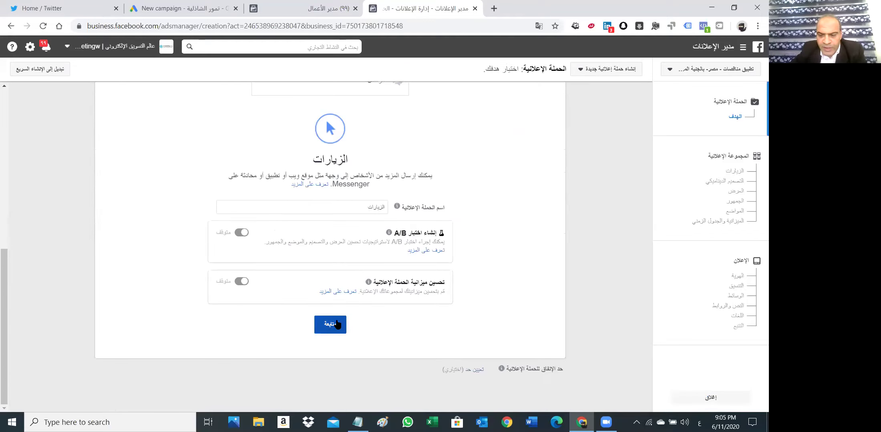
{"action": "left_click", "coordinate": [330, 324]}
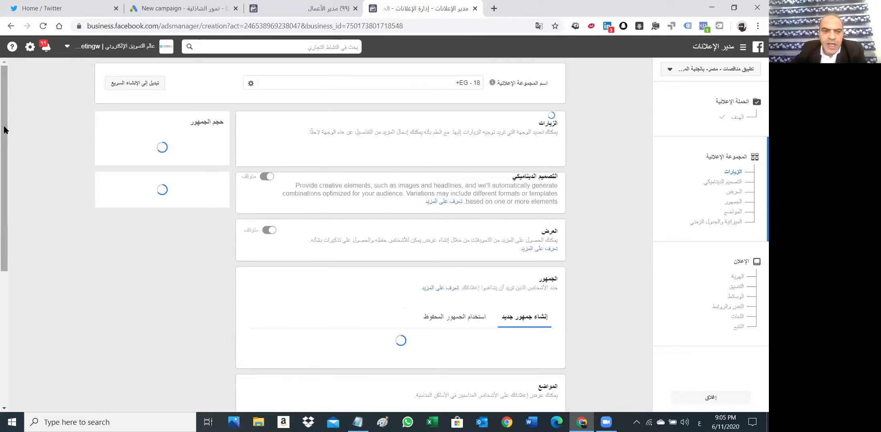
Review the ad set's traffic destination, dynamic creative, offer and audience settings
{"action": "left_click_drag", "start_coordinate": [1, 136], "coordinate": [2, 171]}
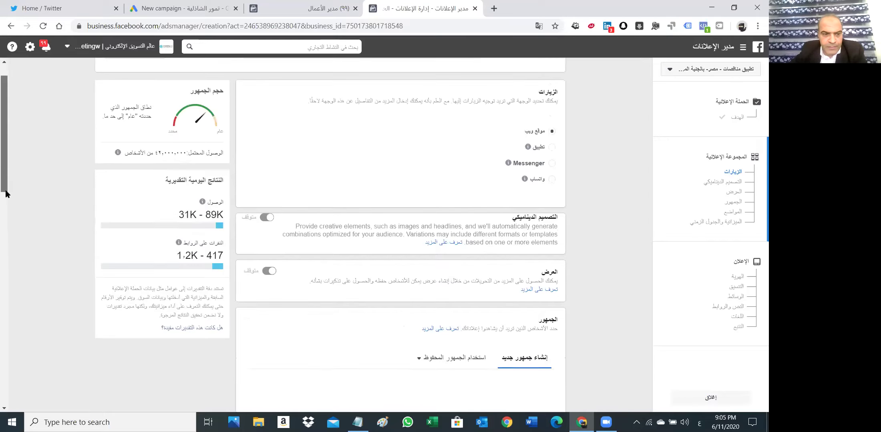
{"action": "scroll", "coordinate": [25, 196], "scroll_direction": "down", "scroll_amount": 3}
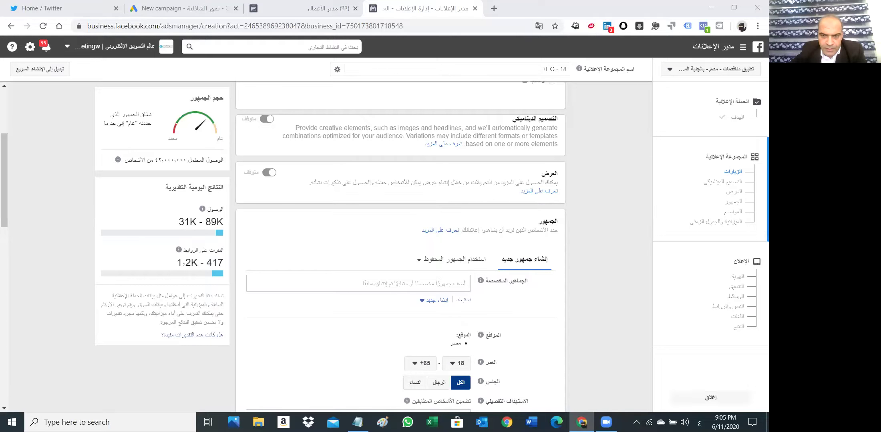
{"action": "scroll", "coordinate": [493, 187], "scroll_direction": "up", "scroll_amount": 3}
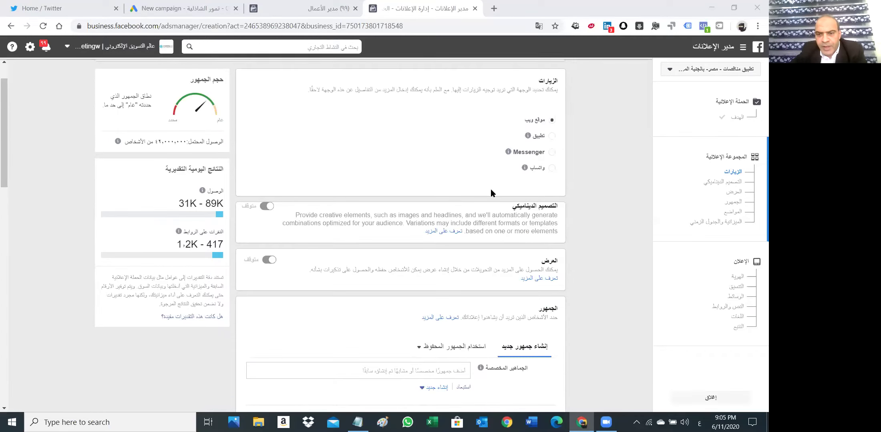
{"action": "scroll", "coordinate": [491, 195], "scroll_direction": "up", "scroll_amount": 1}
{"action": "scroll", "coordinate": [483, 188], "scroll_direction": "down", "scroll_amount": 1}
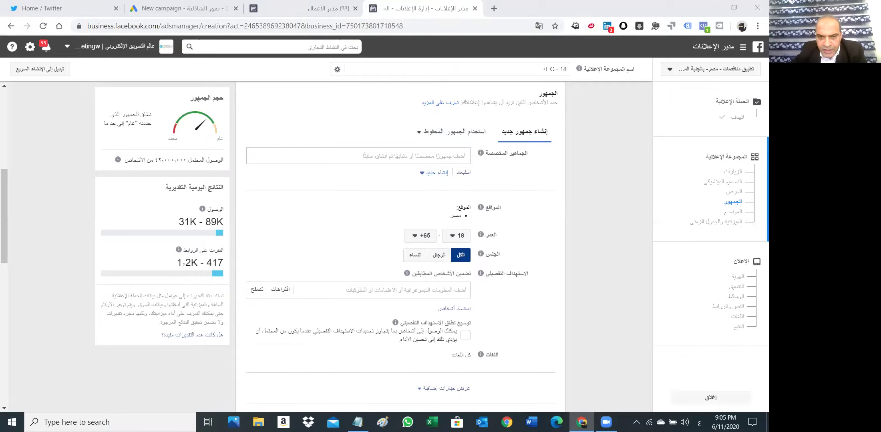
Show the options for creating a new audience and circle the custom (جمهور مخصص) and lookalike (جمهور مشابه) audiences in red
{"action": "mouse_move", "coordinate": [406, 170]}
{"action": "left_mouse_down"}
{"action": "mouse_move", "coordinate": [428, 164]}
{"action": "mouse_move", "coordinate": [439, 179]}
{"action": "mouse_move", "coordinate": [409, 170]}
{"action": "left_mouse_up"}
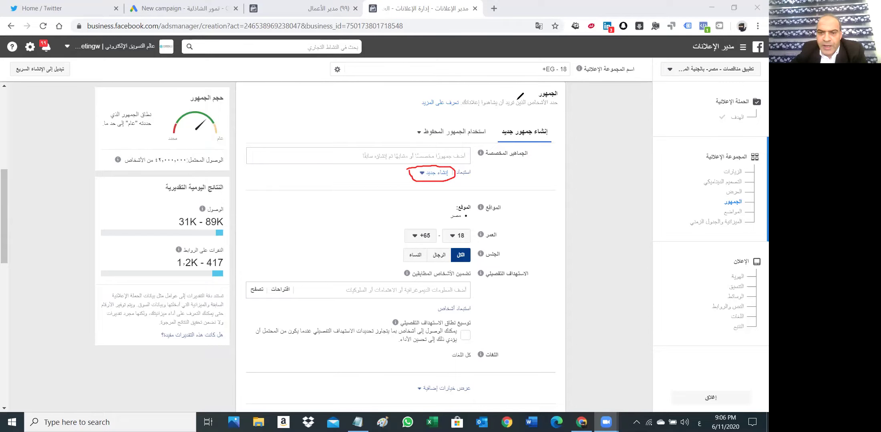
{"action": "left_click", "coordinate": [450, 170]}
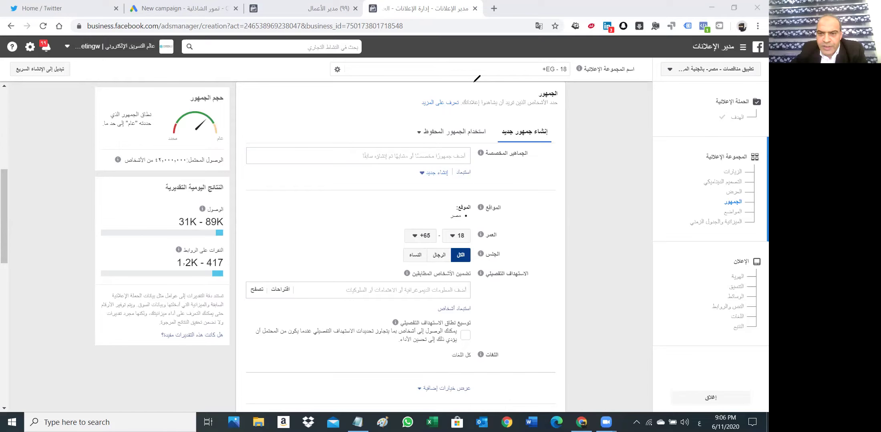
{"action": "left_click", "coordinate": [437, 173]}
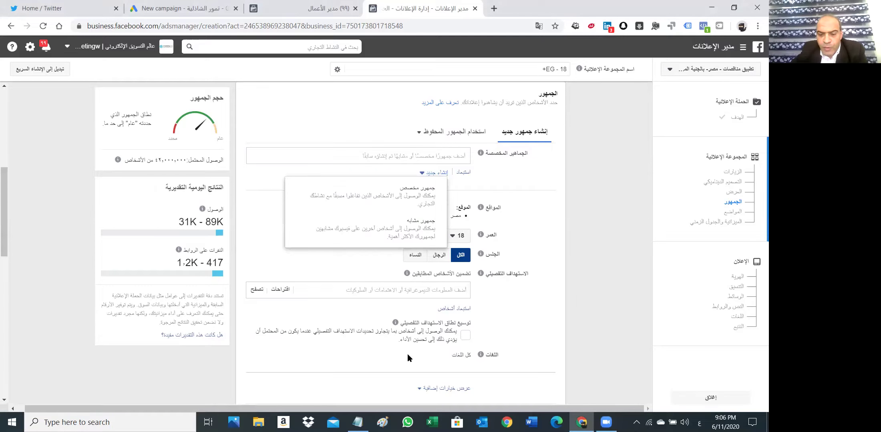
{"action": "mouse_move", "coordinate": [384, 183]}
{"action": "left_mouse_down"}
{"action": "mouse_move", "coordinate": [442, 173]}
{"action": "mouse_move", "coordinate": [446, 196]}
{"action": "mouse_move", "coordinate": [341, 208]}
{"action": "mouse_move", "coordinate": [310, 187]}
{"action": "mouse_move", "coordinate": [399, 182]}
{"action": "left_mouse_up"}
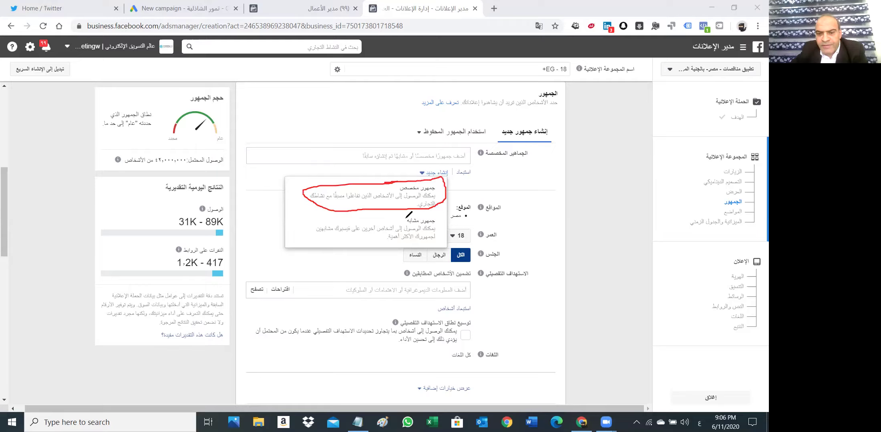
{"action": "mouse_move", "coordinate": [400, 219]}
{"action": "left_mouse_down"}
{"action": "mouse_move", "coordinate": [422, 217]}
{"action": "mouse_move", "coordinate": [445, 239]}
{"action": "mouse_move", "coordinate": [382, 246]}
{"action": "mouse_move", "coordinate": [322, 238]}
{"action": "mouse_move", "coordinate": [306, 224]}
{"action": "mouse_move", "coordinate": [422, 214]}
{"action": "left_mouse_up"}
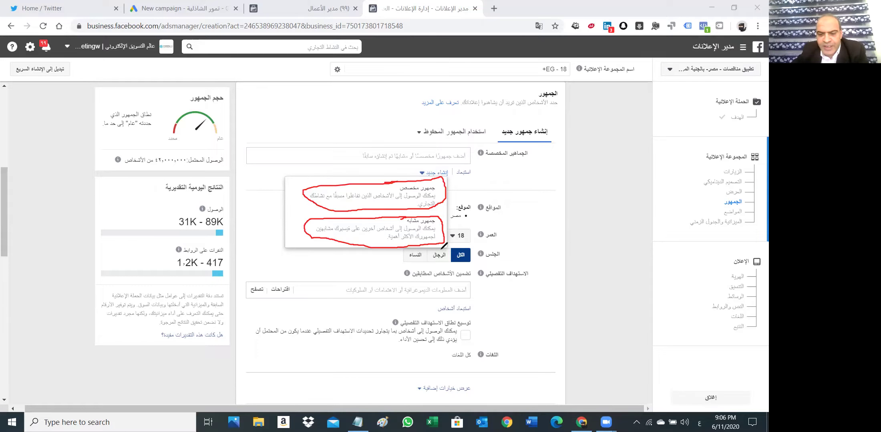
Open the custom audience sources, circle website, customer list, app and offline activity in red, underline the Facebook sources heading, and clear the marks
{"action": "key", "text": "Escape"}
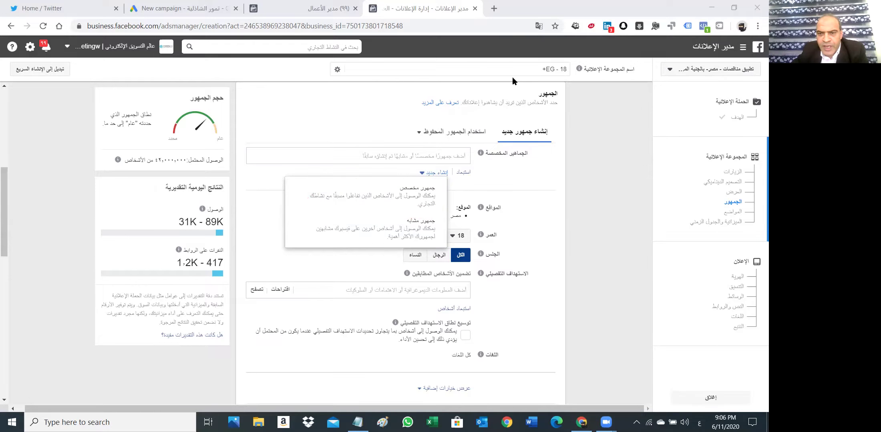
{"action": "left_click", "coordinate": [418, 191]}
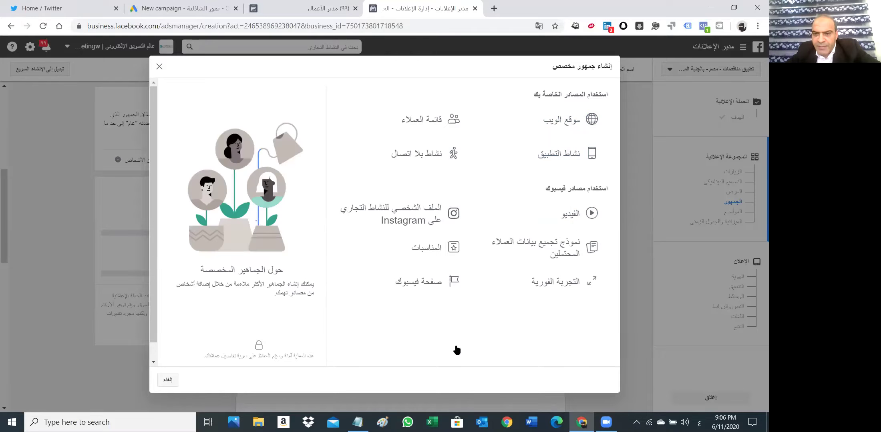
{"action": "key", "text": "ctrl+2"}
{"action": "mouse_move", "coordinate": [539, 116]}
{"action": "left_mouse_down"}
{"action": "mouse_move", "coordinate": [582, 105]}
{"action": "mouse_move", "coordinate": [608, 112]}
{"action": "mouse_move", "coordinate": [566, 129]}
{"action": "mouse_move", "coordinate": [539, 114]}
{"action": "mouse_move", "coordinate": [547, 112]}
{"action": "left_mouse_up"}
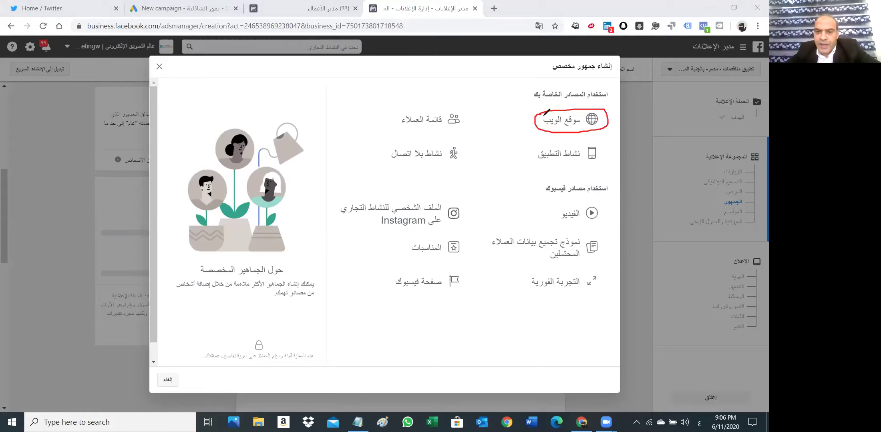
{"action": "mouse_move", "coordinate": [394, 107]}
{"action": "left_mouse_down"}
{"action": "mouse_move", "coordinate": [410, 133]}
{"action": "mouse_move", "coordinate": [382, 130]}
{"action": "mouse_move", "coordinate": [406, 103]}
{"action": "left_mouse_up"}
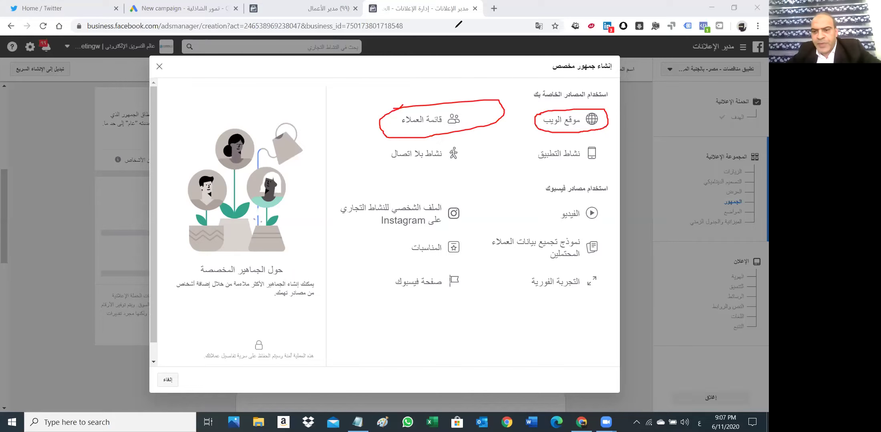
{"action": "mouse_move", "coordinate": [536, 150]}
{"action": "left_mouse_down"}
{"action": "mouse_move", "coordinate": [603, 138]}
{"action": "mouse_move", "coordinate": [566, 162]}
{"action": "mouse_move", "coordinate": [538, 150]}
{"action": "left_mouse_up"}
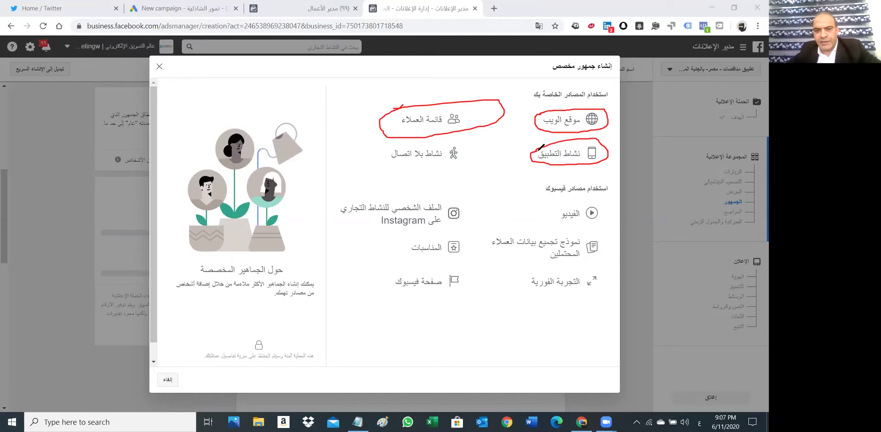
{"action": "mouse_move", "coordinate": [401, 148]}
{"action": "left_mouse_down"}
{"action": "mouse_move", "coordinate": [466, 140]}
{"action": "mouse_move", "coordinate": [385, 148]}
{"action": "mouse_move", "coordinate": [415, 147]}
{"action": "left_mouse_up"}
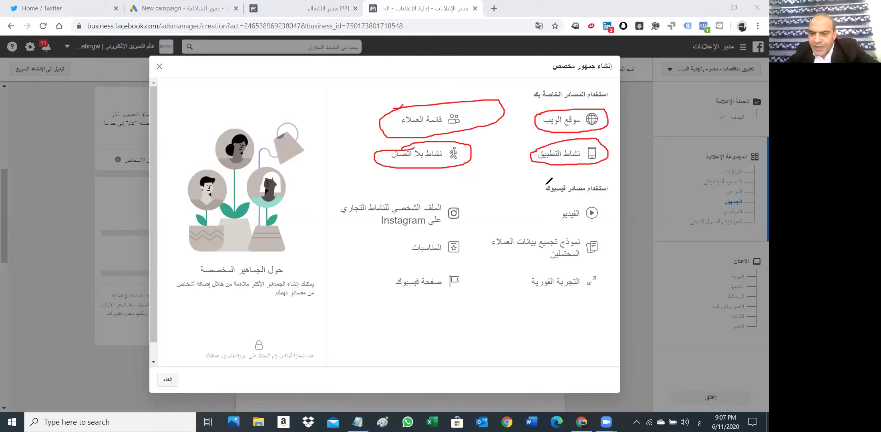
{"action": "left_click_drag", "start_coordinate": [581, 180], "coordinate": [541, 185]}
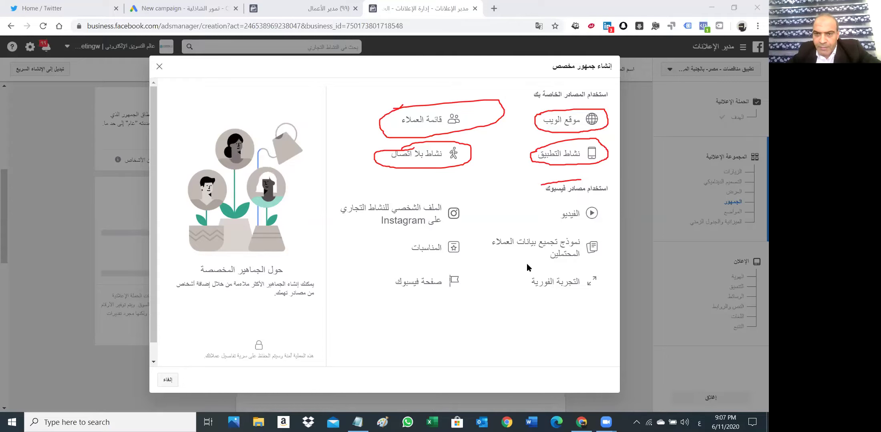
{"action": "key", "text": "e"}
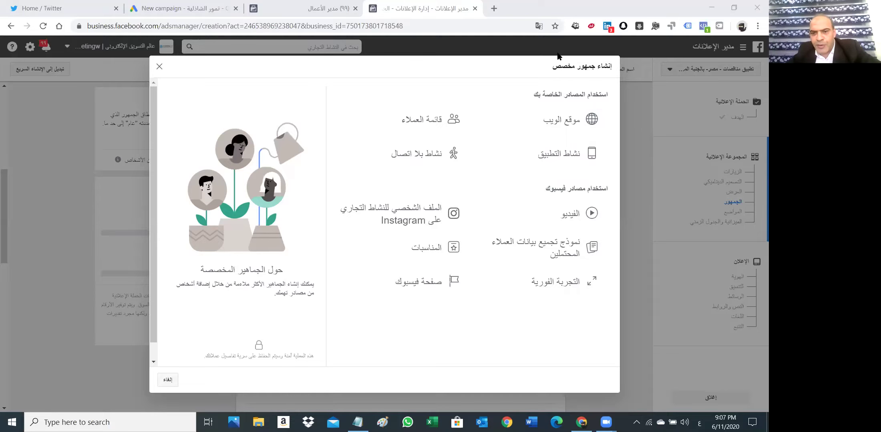
Start a custom audience from the Instagram business profile source and select the sallaallah account
{"action": "mouse_move", "coordinate": [527, 245]}
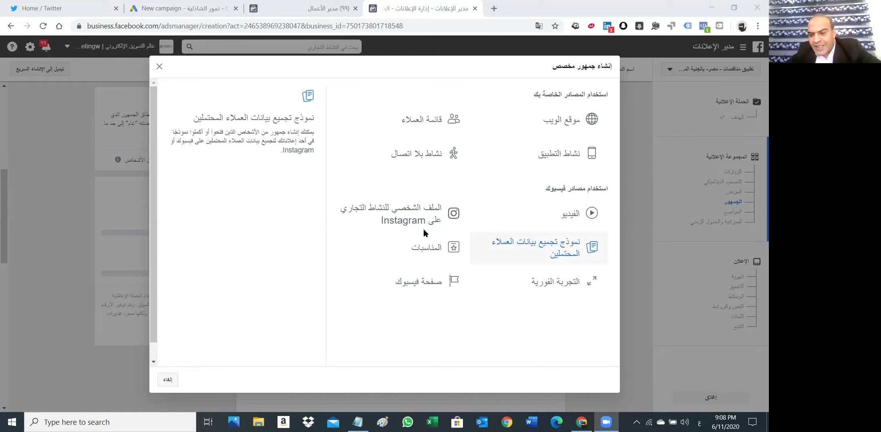
{"action": "mouse_move", "coordinate": [409, 225]}
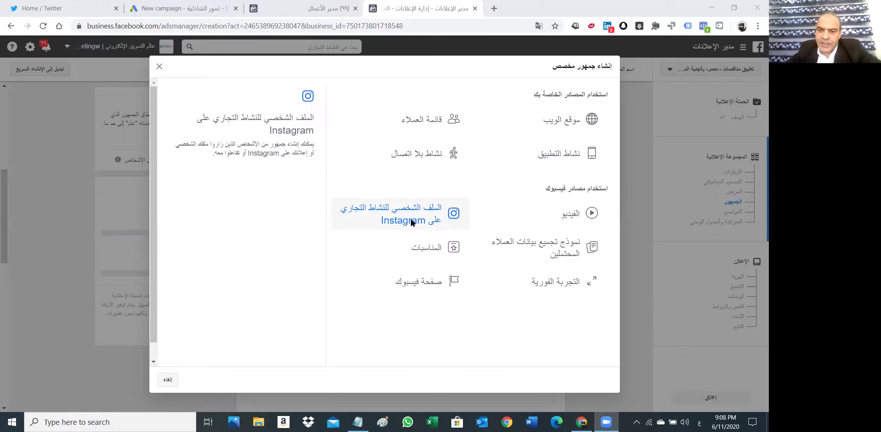
{"action": "left_click", "coordinate": [412, 223]}
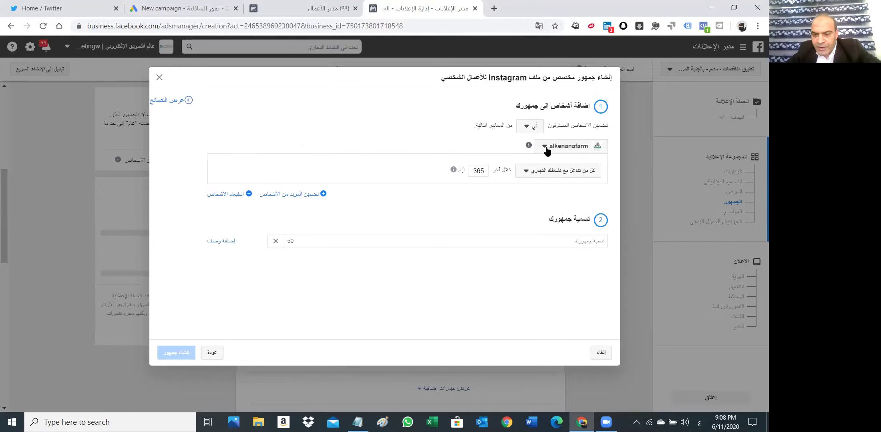
{"action": "left_click", "coordinate": [547, 150]}
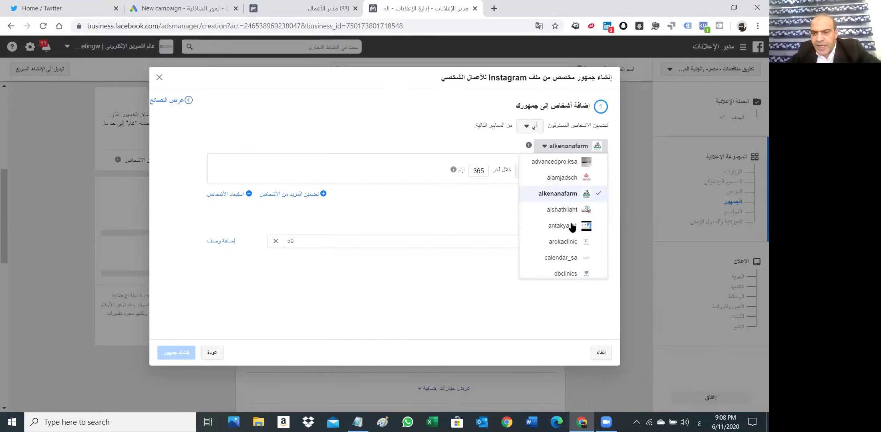
{"action": "scroll", "coordinate": [550, 190], "scroll_direction": "down", "scroll_amount": 5}
{"action": "left_click", "coordinate": [564, 223]}
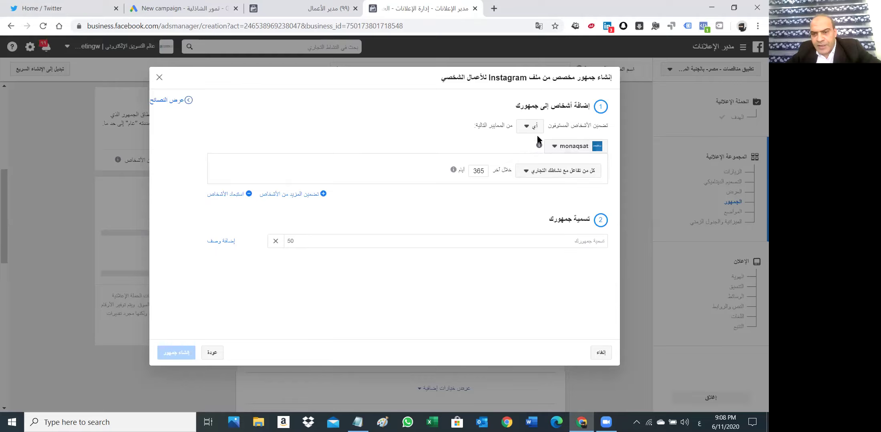
{"action": "left_click", "coordinate": [553, 151]}
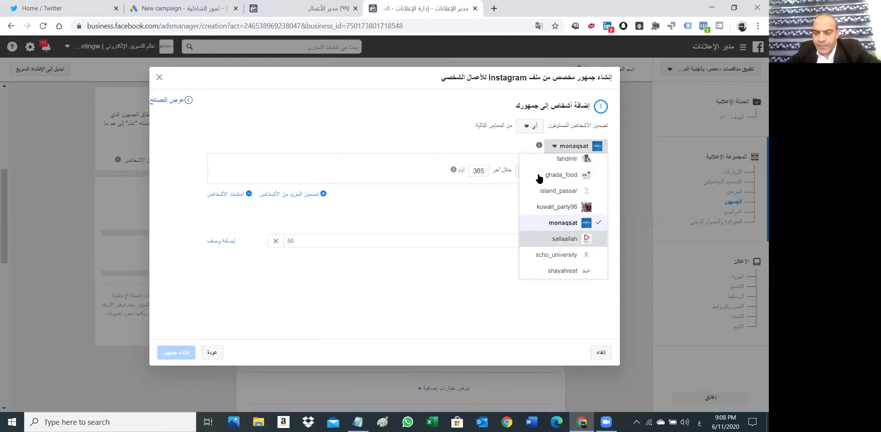
{"action": "left_click", "coordinate": [555, 239]}
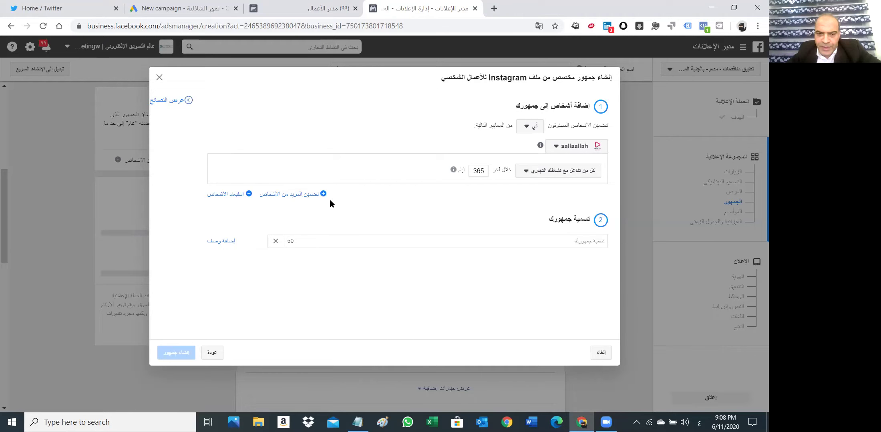
{"action": "left_click", "coordinate": [315, 195]}
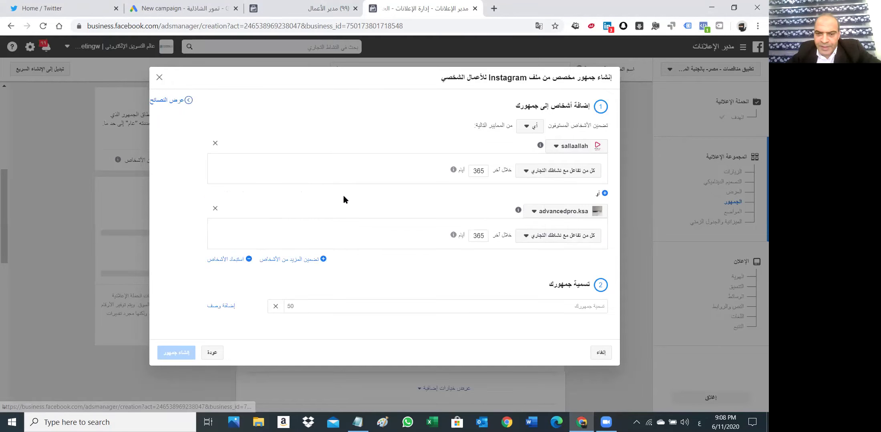
{"action": "left_click", "coordinate": [565, 212]}
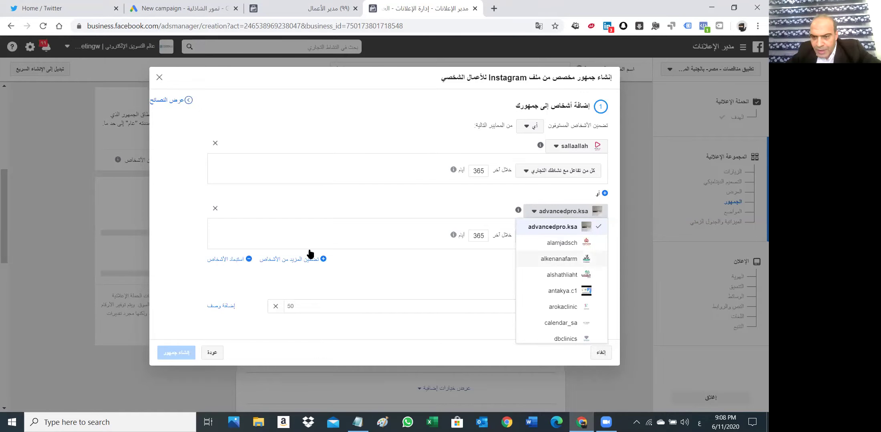
{"action": "key", "text": "Down"}
{"action": "key", "text": "Return"}
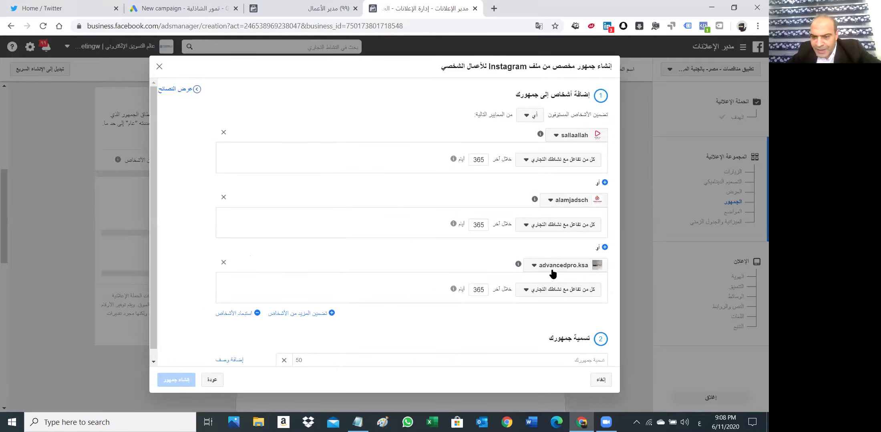
{"action": "left_click", "coordinate": [561, 265]}
{"action": "scroll", "coordinate": [567, 339], "scroll_direction": "down", "scroll_amount": 4}
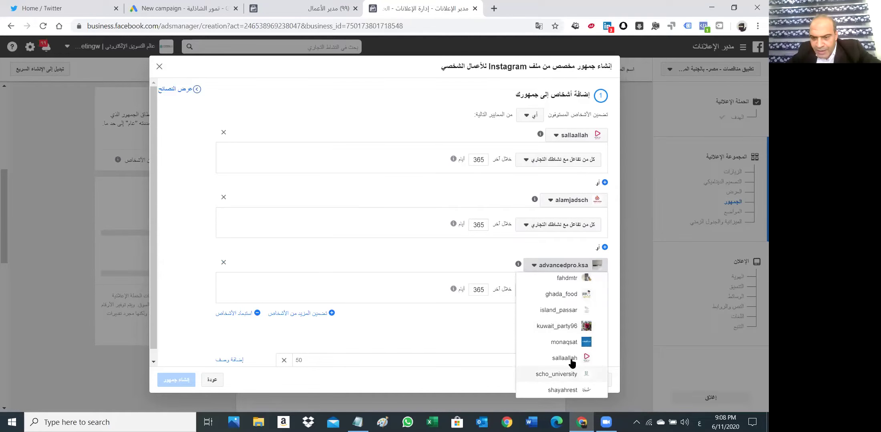
{"action": "left_click", "coordinate": [565, 280]}
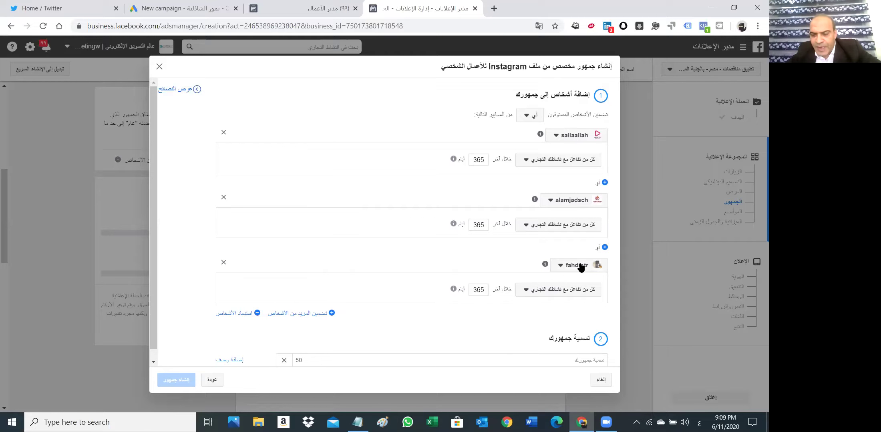
Name the audience تيست دورة يونيو 2020 and create it
{"action": "scroll", "coordinate": [561, 352], "scroll_direction": "down", "scroll_amount": 1}
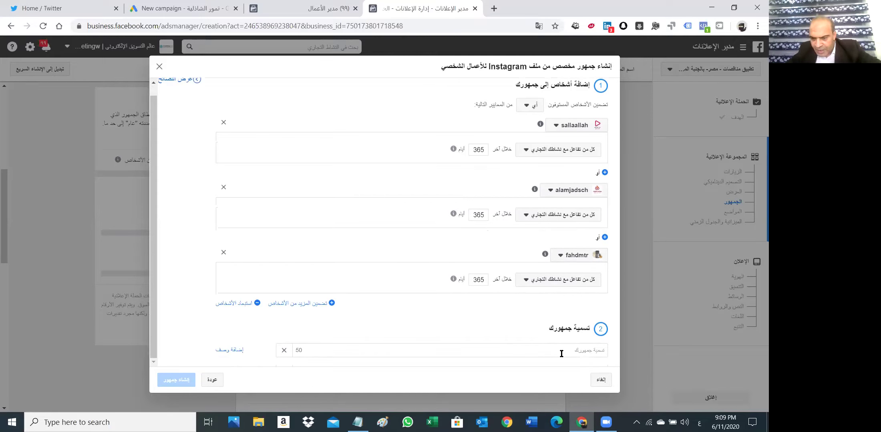
{"action": "left_click", "coordinate": [562, 354]}
{"action": "type", "text": "تيست يونيو"}
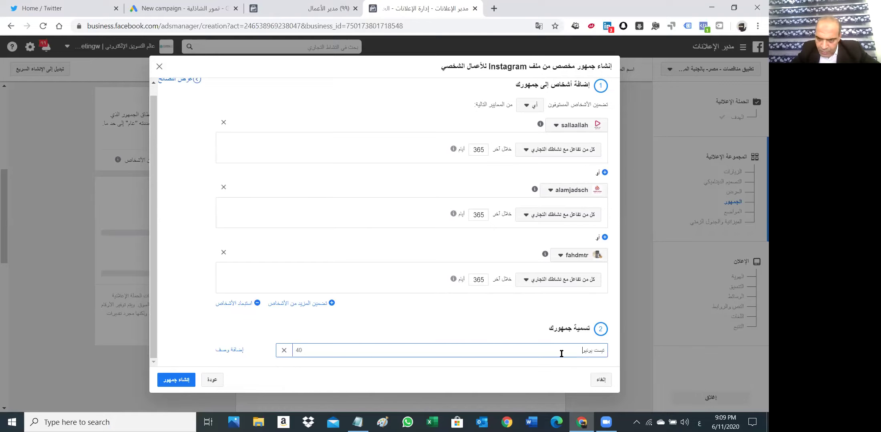
{"action": "type", "text": " 2020"}
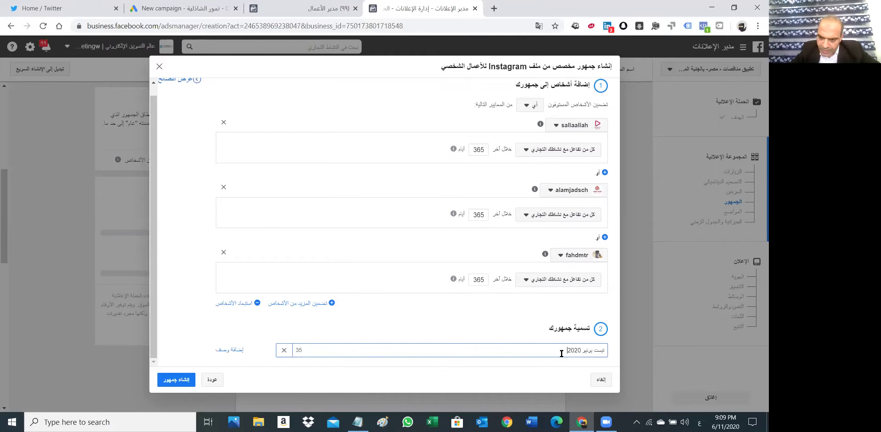
{"action": "type", "text": "دورة"}
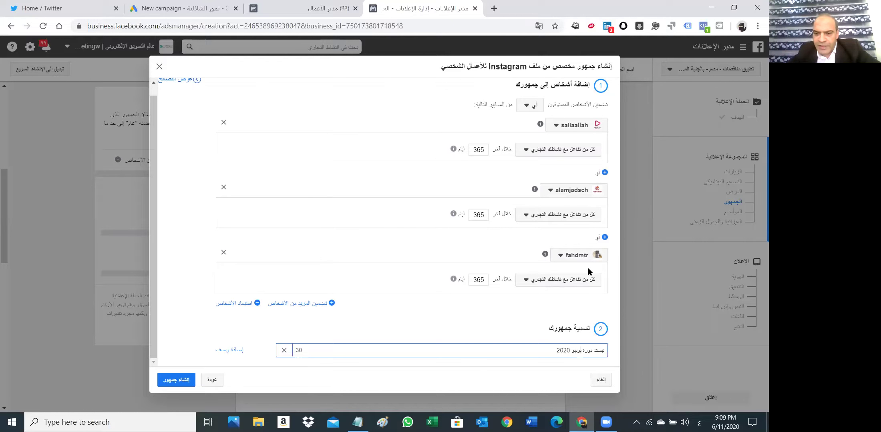
{"action": "key", "text": "Return"}
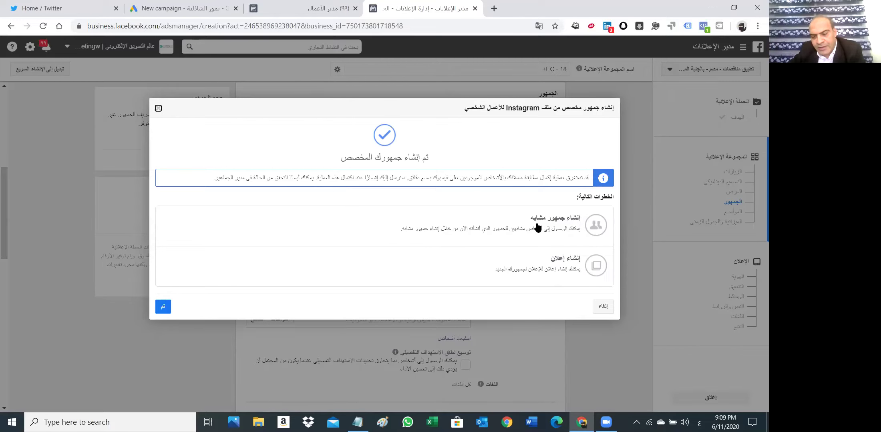
Start a lookalike audience from the new custom audience and replace Egypt with المملكة العربية السعودية (Saudi Arabia) as its location
{"action": "key", "text": "Escape"}
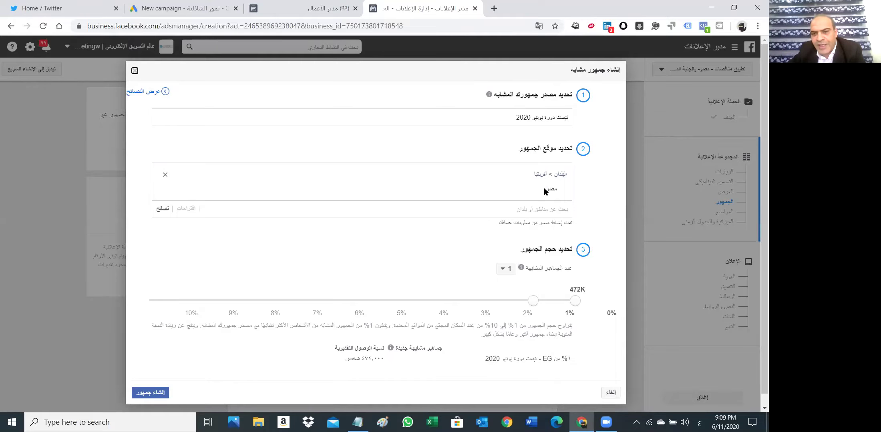
{"action": "mouse_move", "coordinate": [543, 189]}
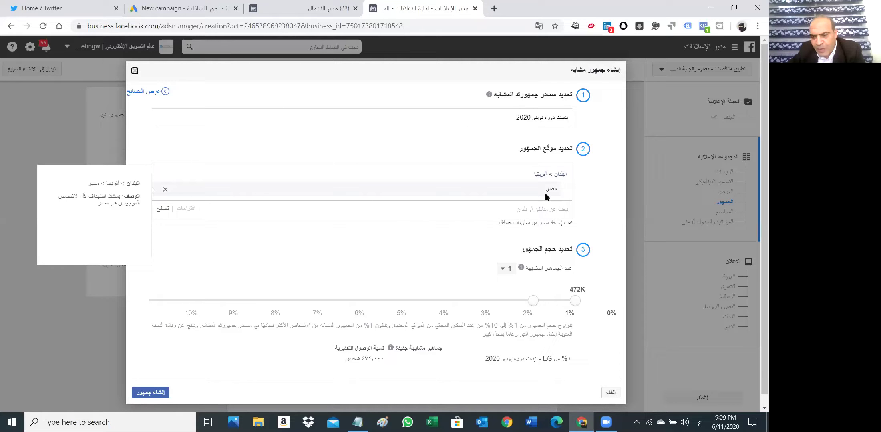
{"action": "left_click", "coordinate": [165, 192]}
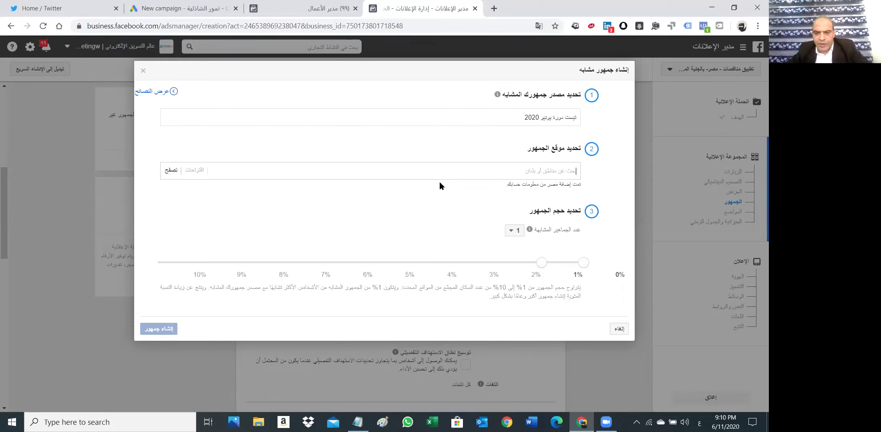
{"action": "type", "text": "الال"}
{"action": "type", "text": "عودية"}
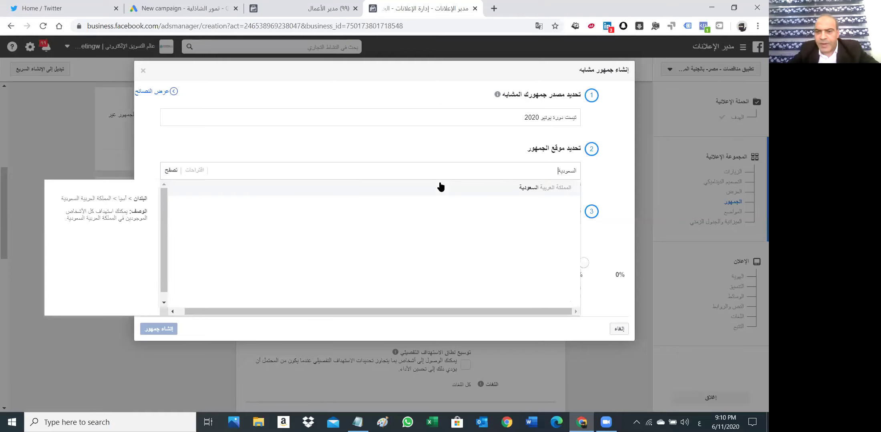
{"action": "left_click", "coordinate": [528, 187]}
{"action": "scroll", "coordinate": [552, 260], "scroll_direction": "down", "scroll_amount": 1}
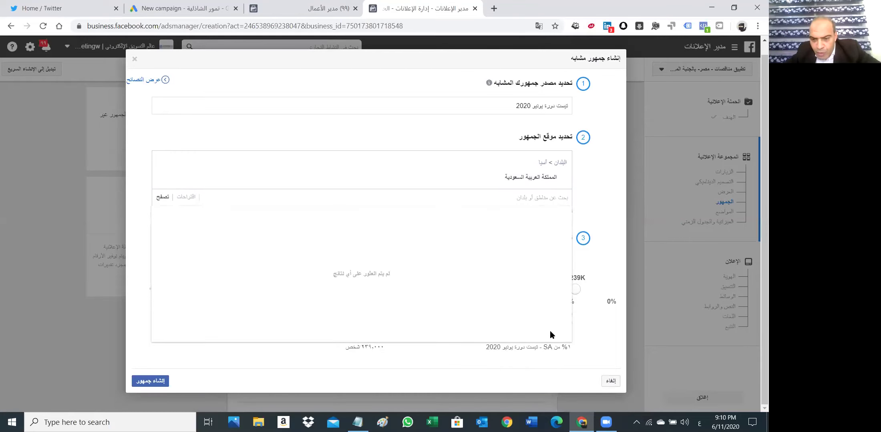
{"action": "left_click", "coordinate": [596, 213]}
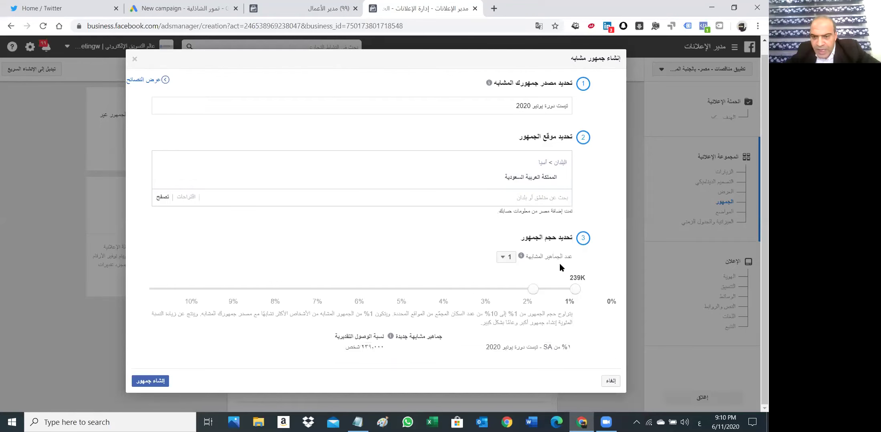
Try a lookalike audience size range of 0% to 10% and narrow it to 0% to 2%
{"action": "mouse_move", "coordinate": [520, 257]}
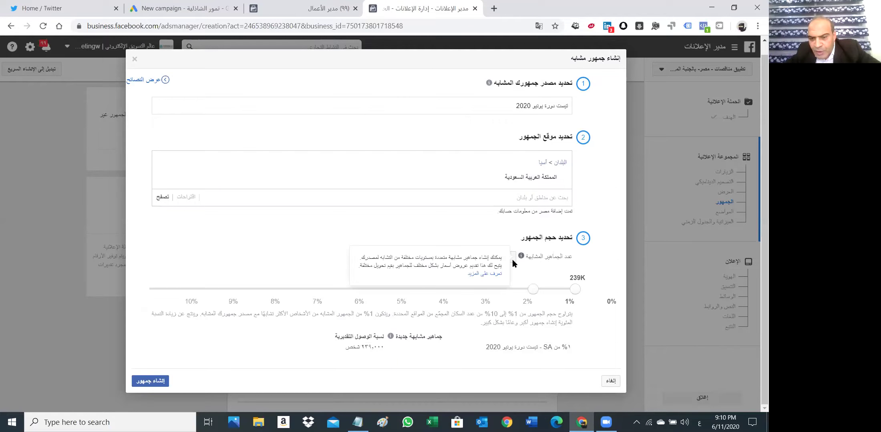
{"action": "left_click_drag", "start_coordinate": [574, 295], "coordinate": [240, 298]}
{"action": "left_click_drag", "start_coordinate": [182, 302], "coordinate": [165, 302]}
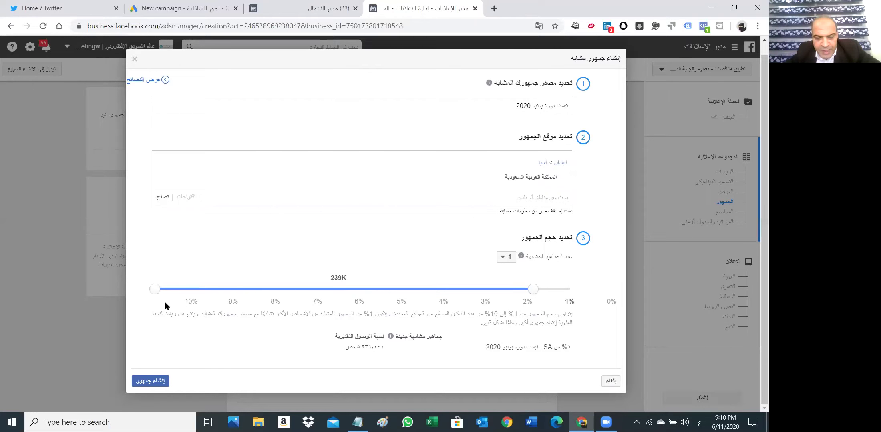
{"action": "left_click_drag", "start_coordinate": [534, 289], "coordinate": [567, 290]}
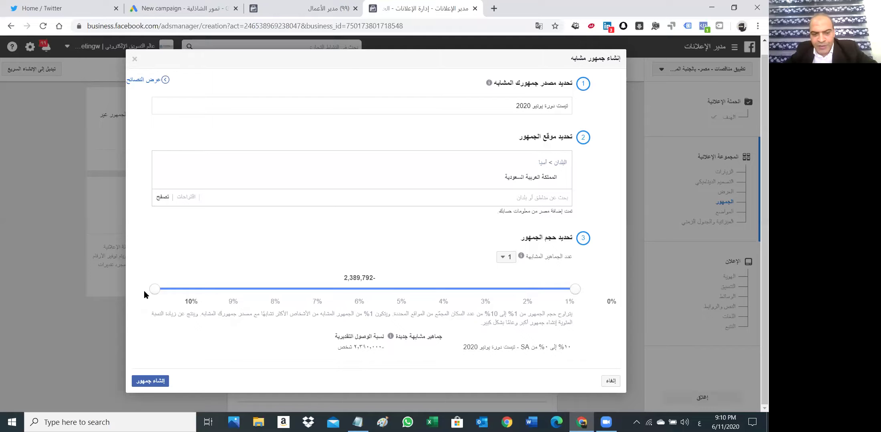
{"action": "left_click_drag", "start_coordinate": [149, 291], "coordinate": [490, 296]}
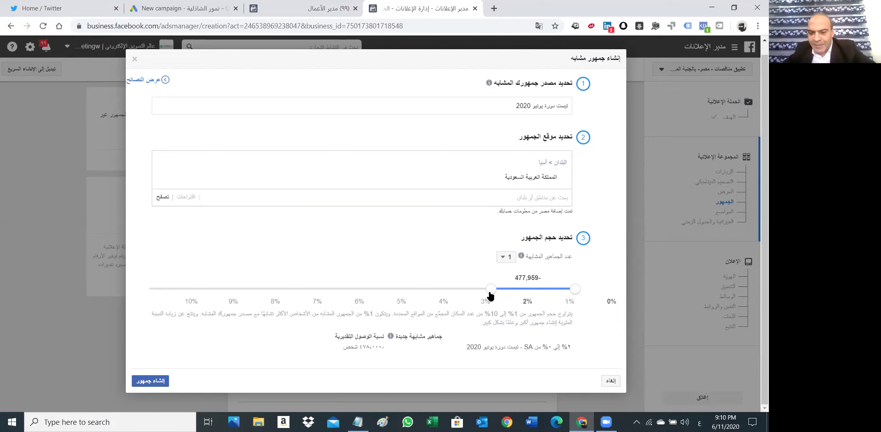
Widen the Saudi lookalike audience to a size range of 0% to 10% and create it
{"action": "left_click_drag", "start_coordinate": [490, 295], "coordinate": [410, 297]}
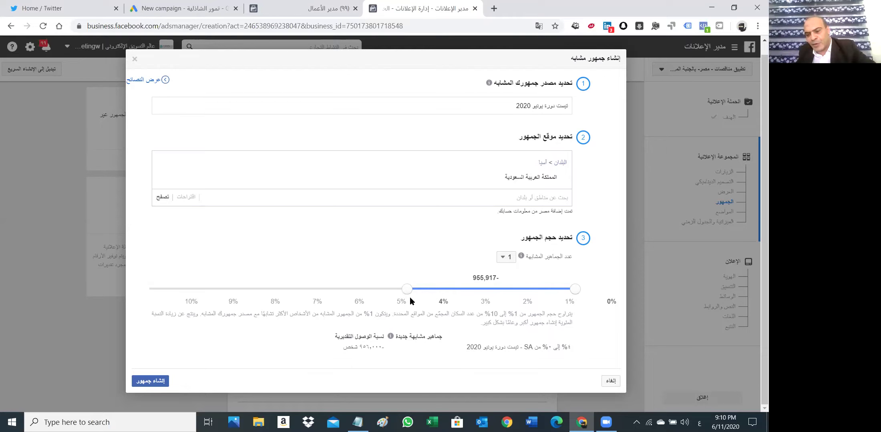
{"action": "left_click_drag", "start_coordinate": [409, 289], "coordinate": [160, 296]}
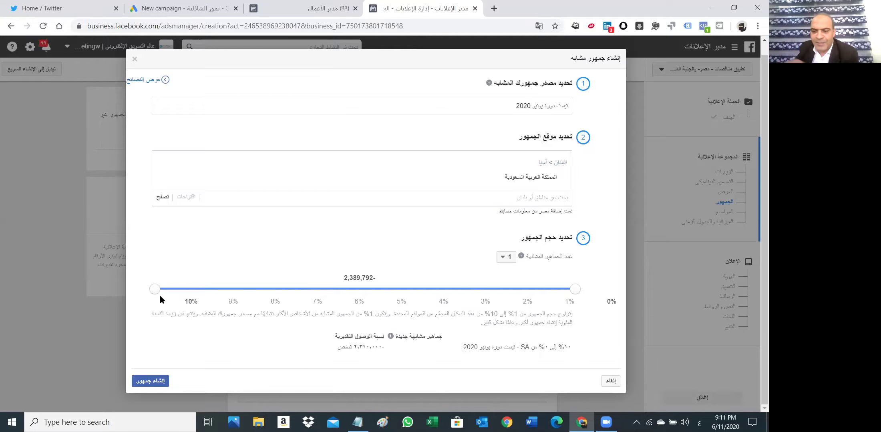
{"action": "left_click", "coordinate": [145, 381]}
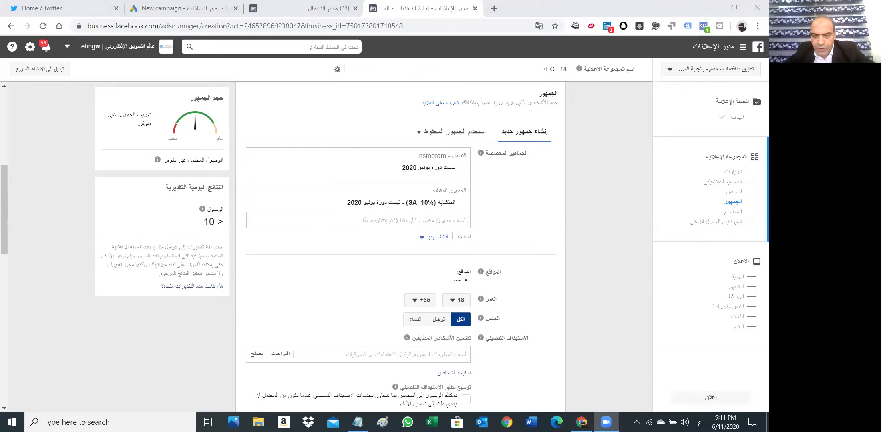
Circle the Instagram custom audience and the Saudi lookalike audience in red, and clear the markings
{"action": "left_click_drag", "start_coordinate": [471, 151], "coordinate": [407, 150]}
{"action": "mouse_move", "coordinate": [410, 188]}
{"action": "left_mouse_down"}
{"action": "mouse_move", "coordinate": [477, 191]}
{"action": "mouse_move", "coordinate": [367, 209]}
{"action": "mouse_move", "coordinate": [324, 196]}
{"action": "mouse_move", "coordinate": [411, 180]}
{"action": "mouse_move", "coordinate": [422, 186]}
{"action": "left_mouse_up"}
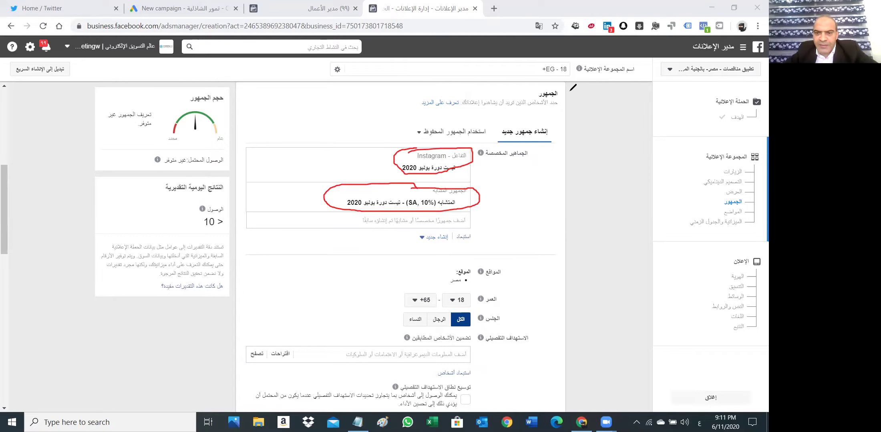
{"action": "key", "text": "e"}
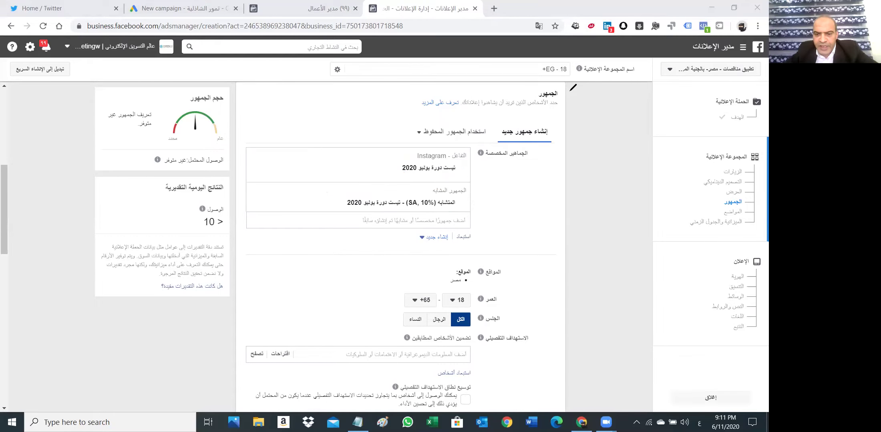
Replace مصر (Egypt) with الرياض, Riyadh Region, as the ad set's targeted location
{"action": "left_click", "coordinate": [262, 277]}
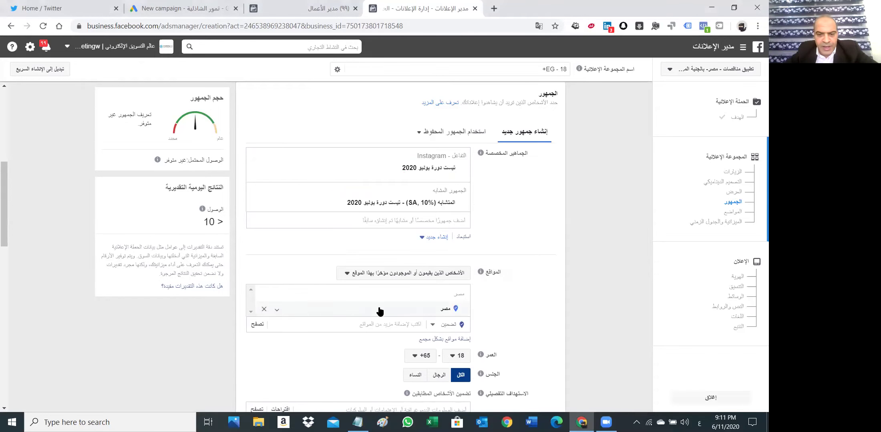
{"action": "left_click", "coordinate": [264, 309]}
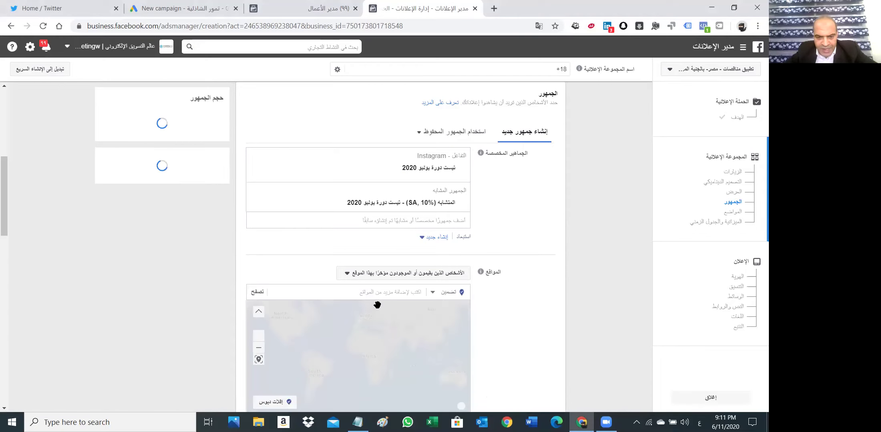
{"action": "left_click", "coordinate": [383, 293]}
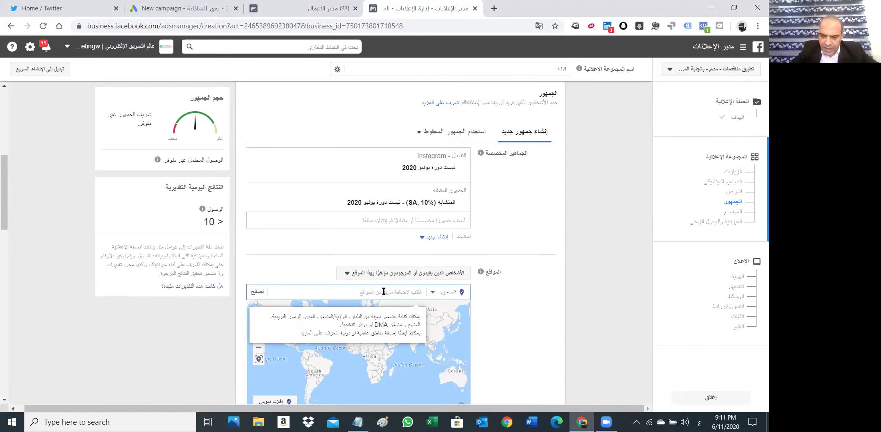
{"action": "type", "text": "الرياض"}
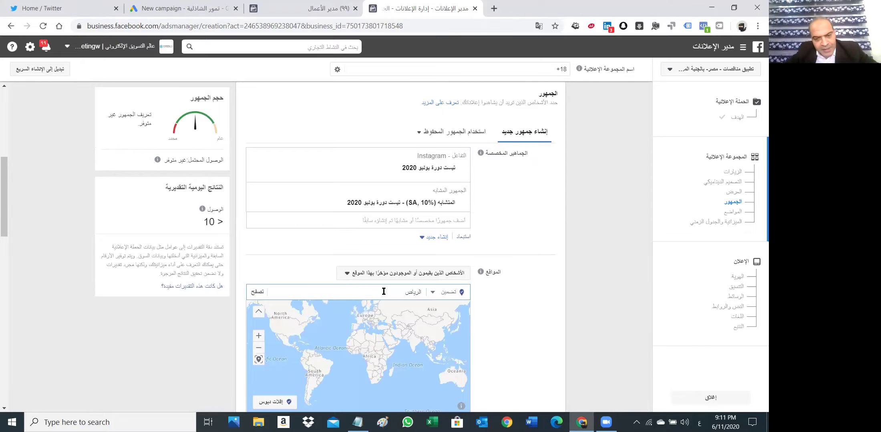
{"action": "left_click", "coordinate": [395, 307]}
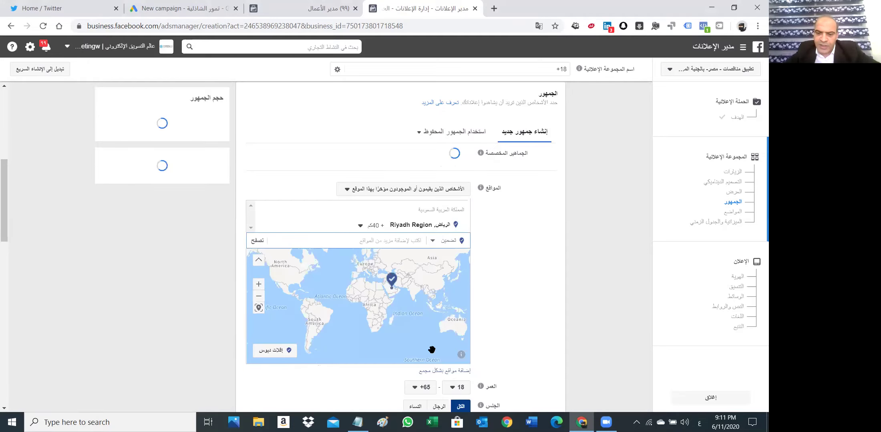
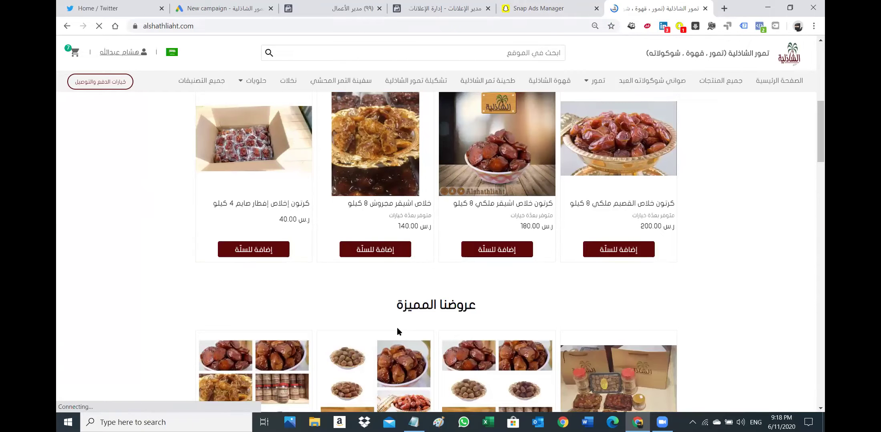
Mark the add-to-cart option of كرتون سكري القصيم 6 كيلو, open its product page and show the store's cart contents
{"action": "mouse_move", "coordinate": [344, 232]}
{"action": "left_mouse_down"}
{"action": "mouse_move", "coordinate": [427, 246]}
{"action": "mouse_move", "coordinate": [332, 241]}
{"action": "mouse_move", "coordinate": [355, 234]}
{"action": "left_mouse_up"}
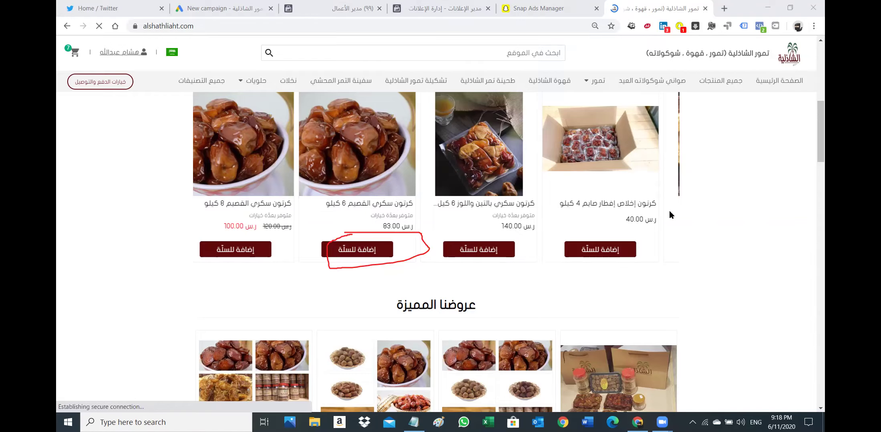
{"action": "key", "text": "ctrl+shift+Tab"}
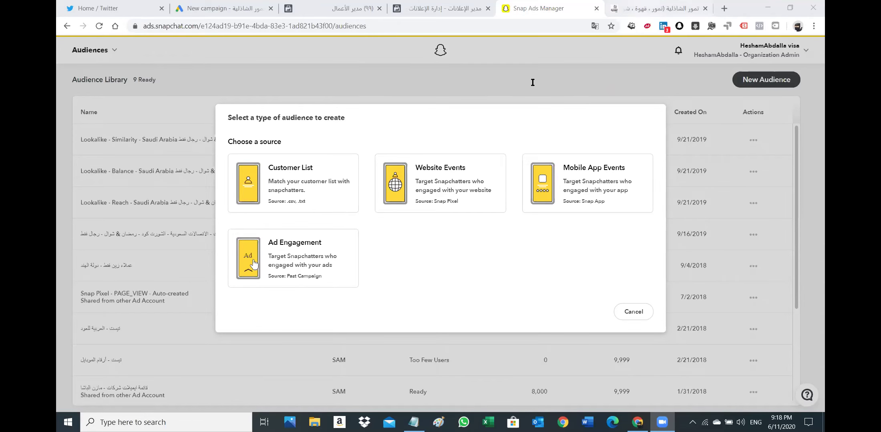
{"action": "key", "text": "ctrl+Tab"}
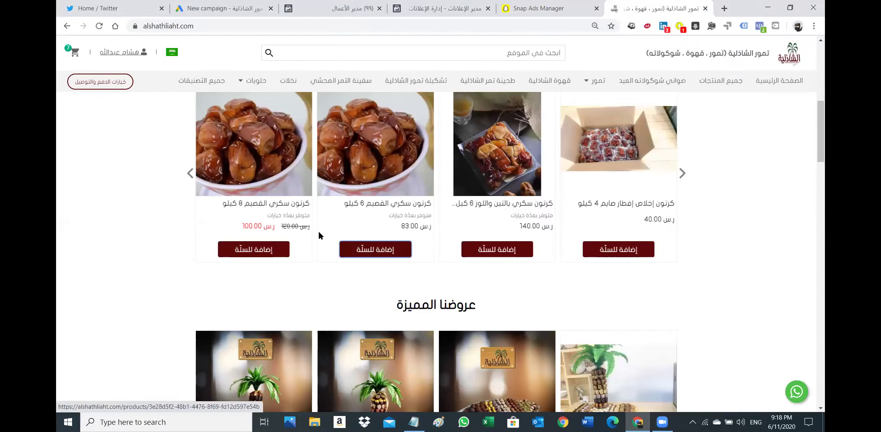
{"action": "left_click", "coordinate": [331, 230]}
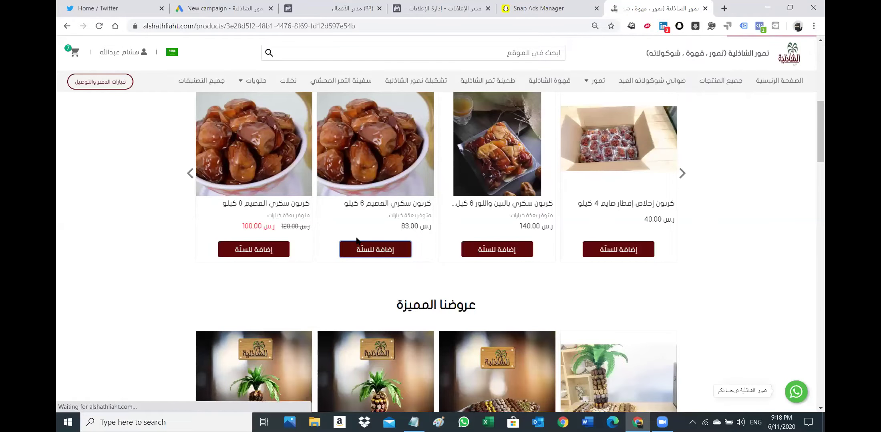
{"action": "mouse_move", "coordinate": [76, 56]}
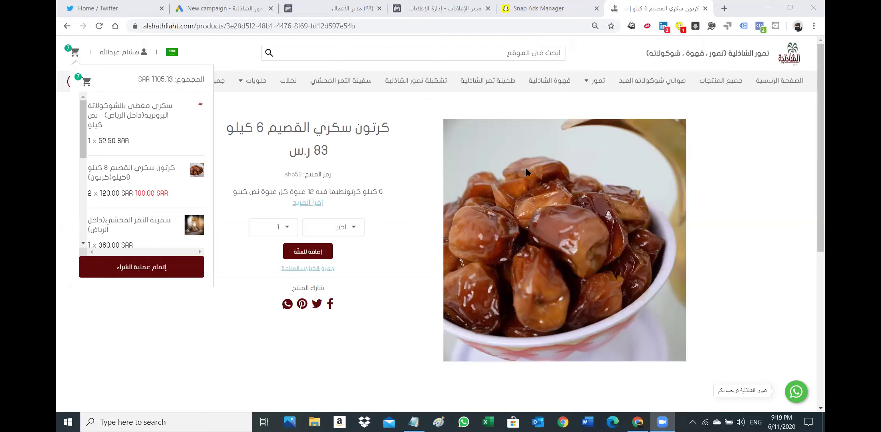
Load the Google Analytics home page in place of the store's product page
{"action": "left_click", "coordinate": [526, 26]}
{"action": "type", "text": "an"}
{"action": "key", "text": "Return"}
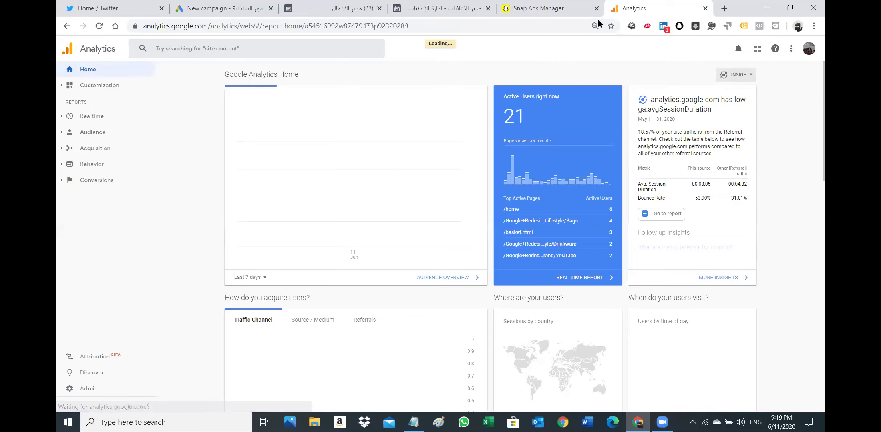
Switch to Snap Ads Manager, cancel the new audience creation and open the Snap Pixel page
{"action": "left_click", "coordinate": [539, 5]}
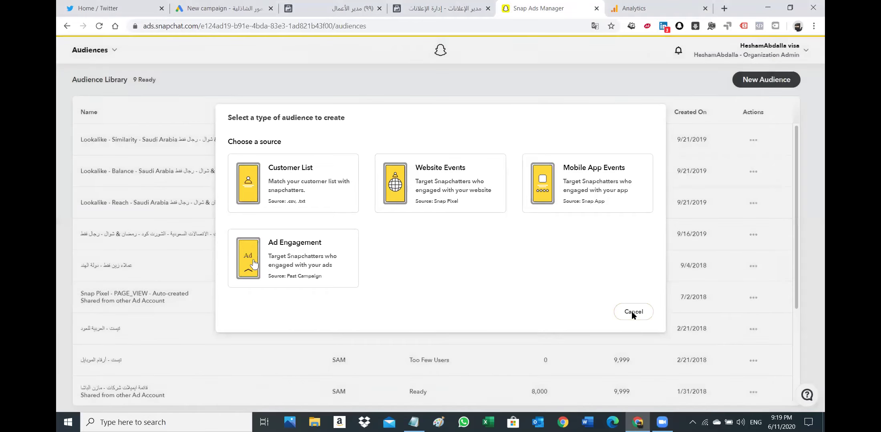
{"action": "left_click", "coordinate": [632, 313]}
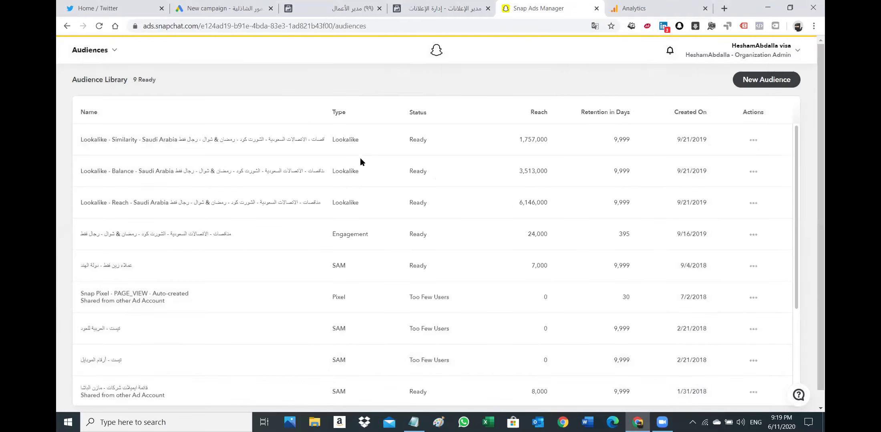
{"action": "left_click", "coordinate": [101, 49]}
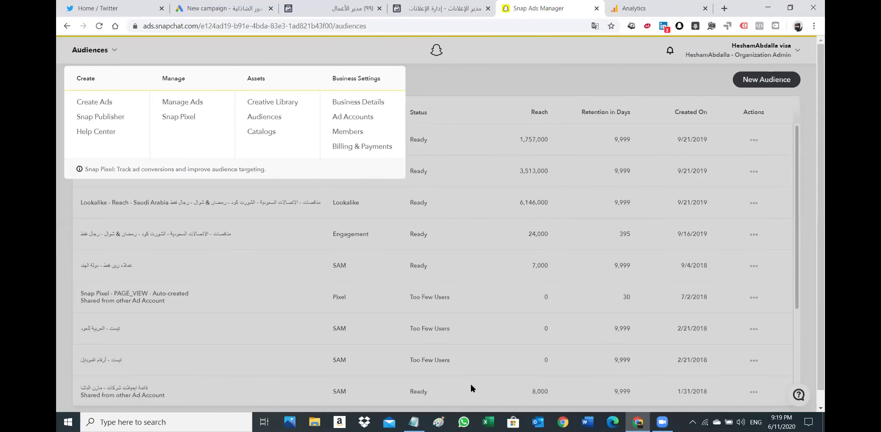
{"action": "mouse_move", "coordinate": [198, 121]}
{"action": "left_mouse_down"}
{"action": "mouse_move", "coordinate": [176, 129]}
{"action": "mouse_move", "coordinate": [154, 118]}
{"action": "mouse_move", "coordinate": [201, 114]}
{"action": "left_mouse_up"}
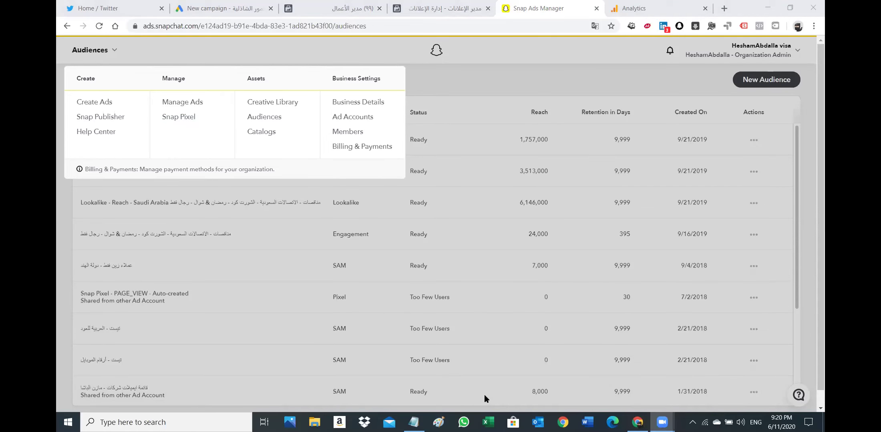
{"action": "left_click", "coordinate": [185, 117]}
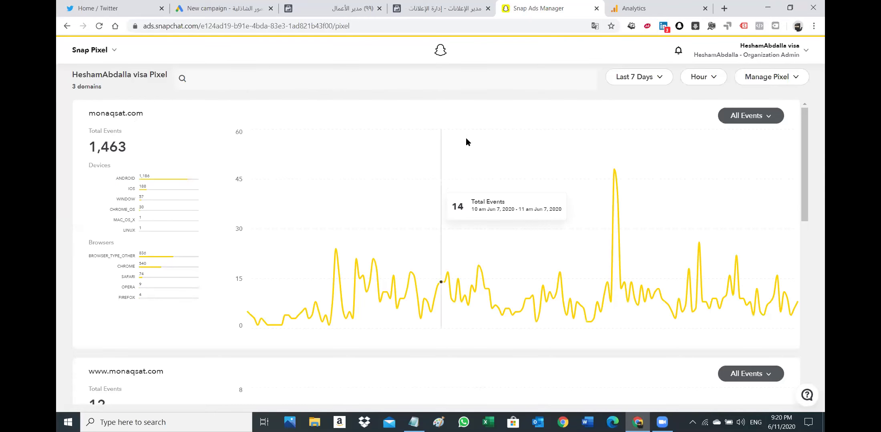
Open the Snap Pixel setup instructions and copy the pixel code snippet to the clipboard
{"action": "left_click", "coordinate": [754, 78]}
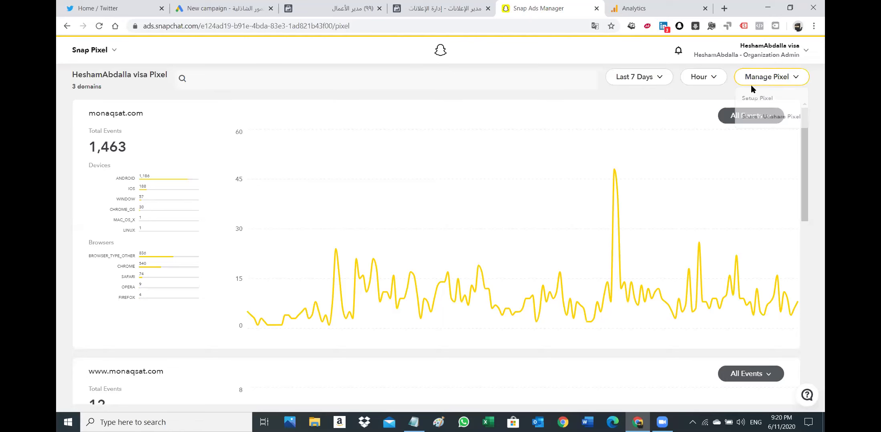
{"action": "left_click", "coordinate": [752, 100]}
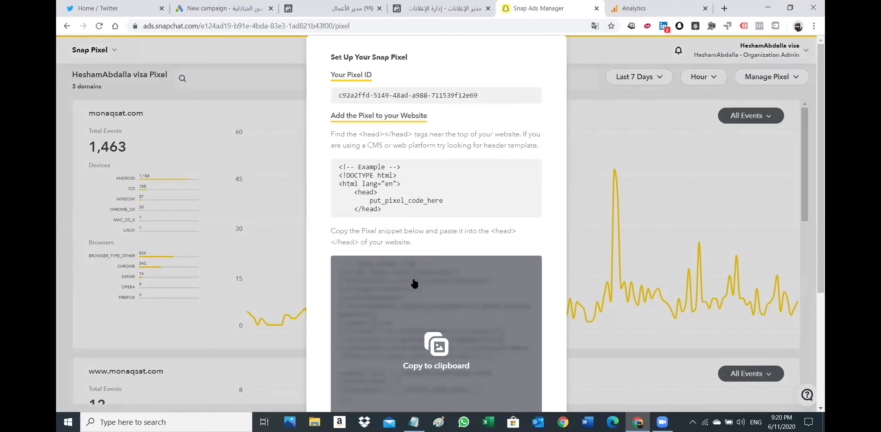
{"action": "scroll", "coordinate": [414, 283], "scroll_direction": "down", "scroll_amount": 3}
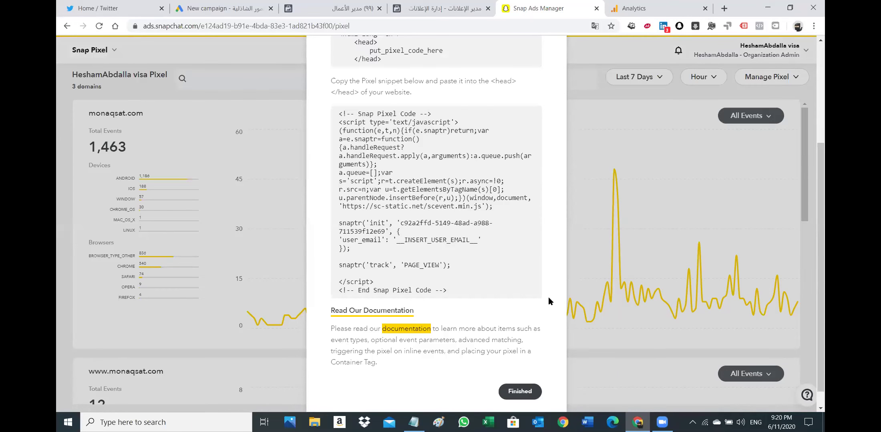
{"action": "scroll", "coordinate": [446, 229], "scroll_direction": "up", "scroll_amount": 1}
{"action": "left_click", "coordinate": [451, 211]}
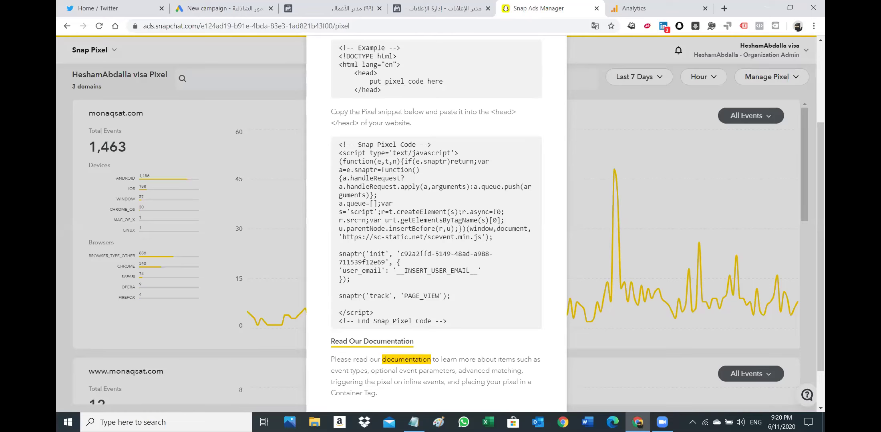
Switch to Notepad, paste the Snap Pixel code, maximize the window to show it and return to the browser
{"action": "key", "text": "alt+Tab"}
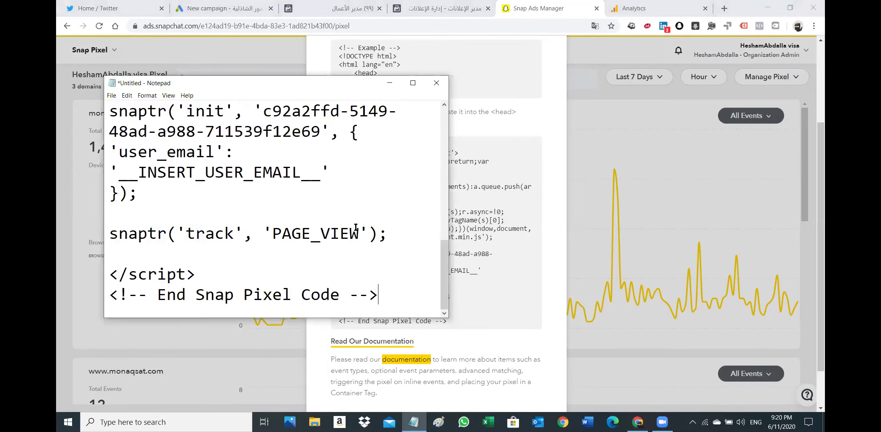
{"action": "left_click", "coordinate": [415, 85]}
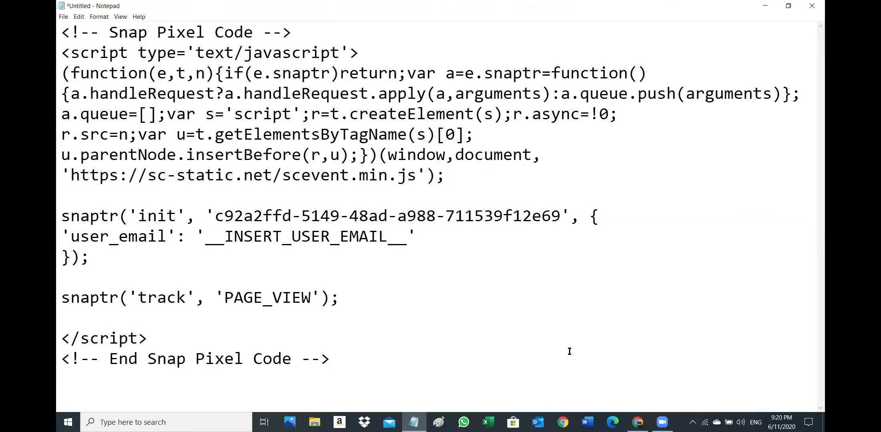
{"action": "key", "text": "alt+Tab"}
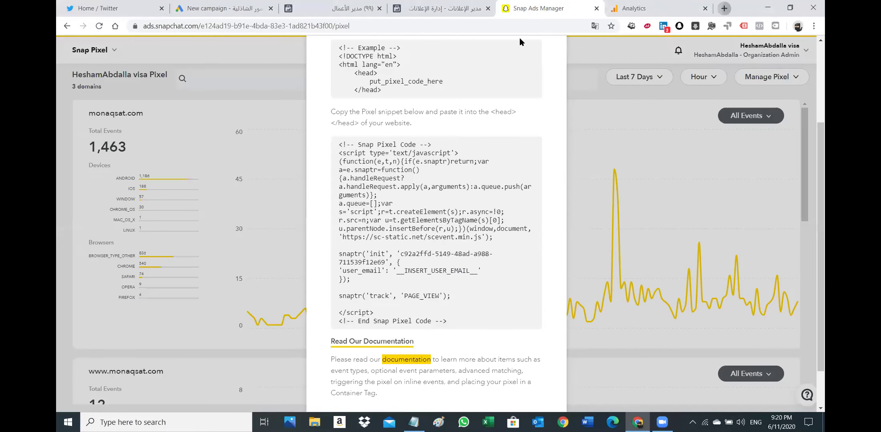
Open toqastore.com in a new browser tab and look through its home page products and categories
{"action": "key", "text": "ctrl+t"}
{"action": "type", "text": "al"}
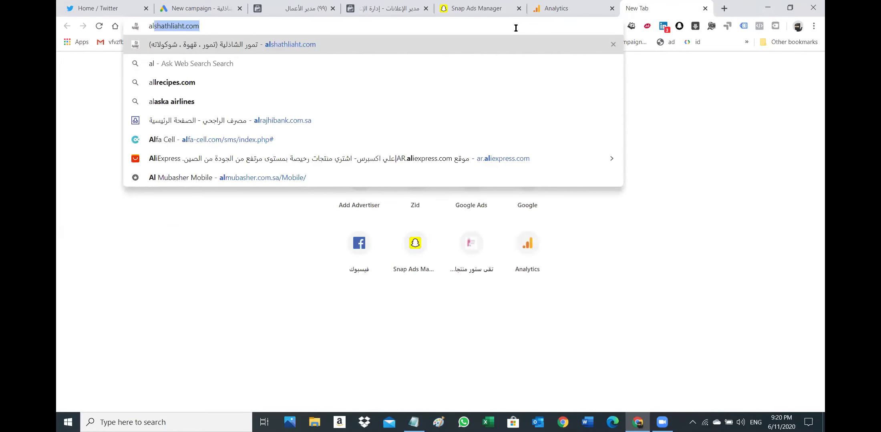
{"action": "key", "text": "ctrl+a"}
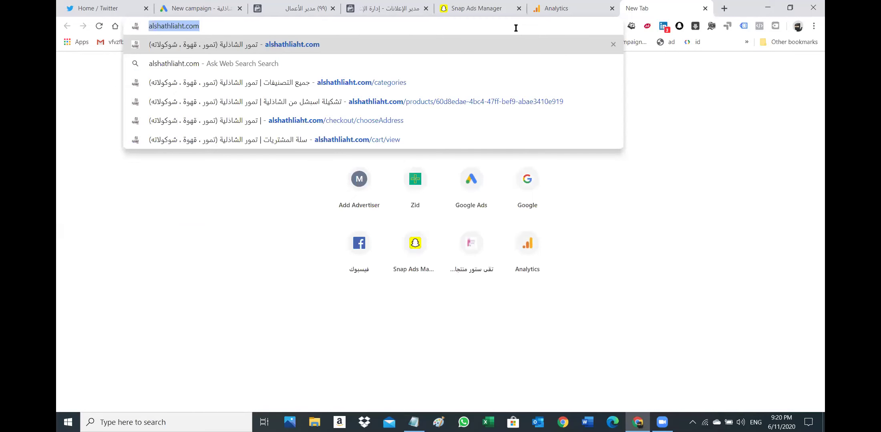
{"action": "key", "text": "ctrl+v"}
{"action": "key", "text": "Return"}
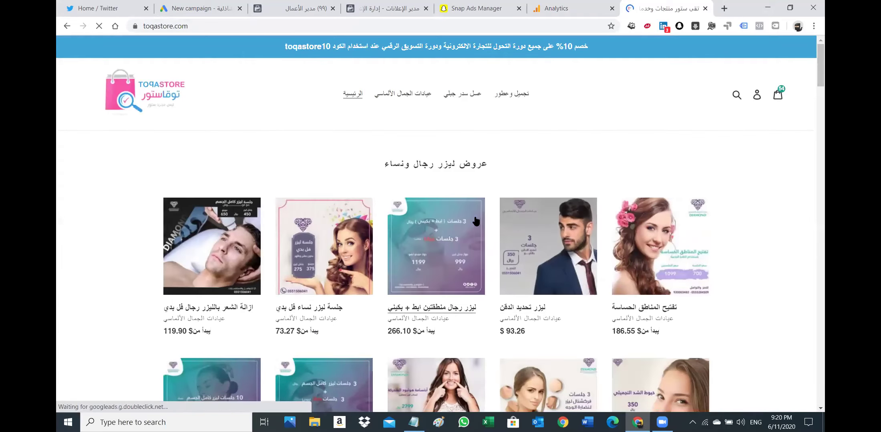
{"action": "scroll", "coordinate": [462, 302], "scroll_direction": "down", "scroll_amount": 3}
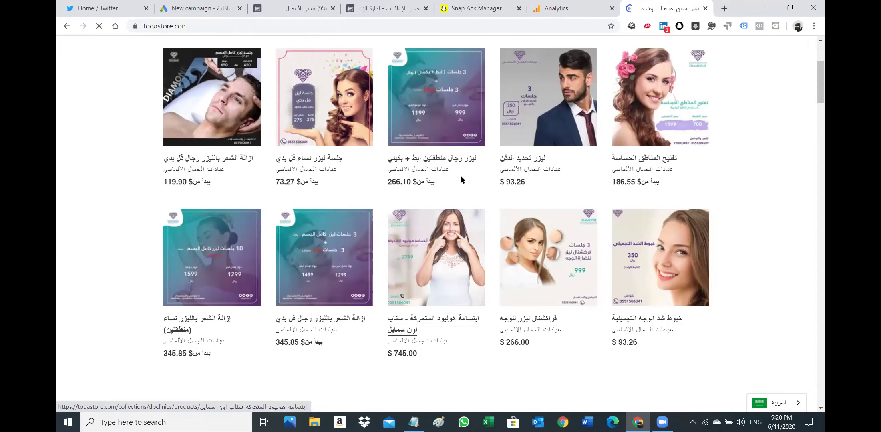
{"action": "scroll", "coordinate": [460, 178], "scroll_direction": "down", "scroll_amount": 10}
{"action": "scroll", "coordinate": [473, 231], "scroll_direction": "down", "scroll_amount": 15}
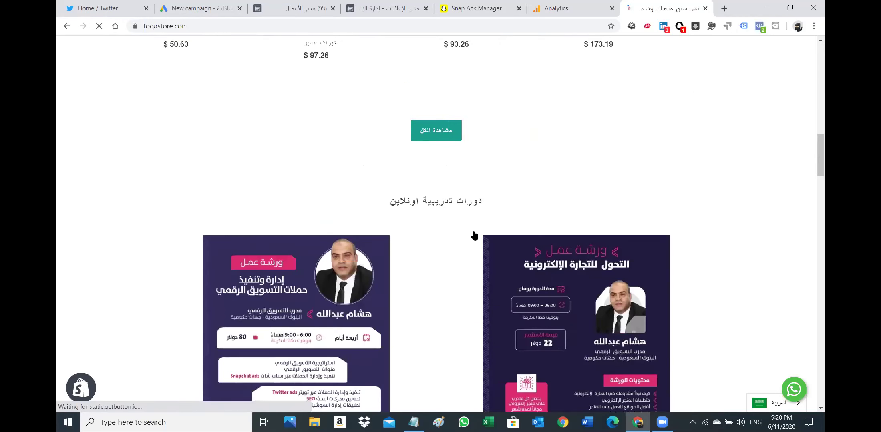
{"action": "scroll", "coordinate": [426, 243], "scroll_direction": "down", "scroll_amount": 3}
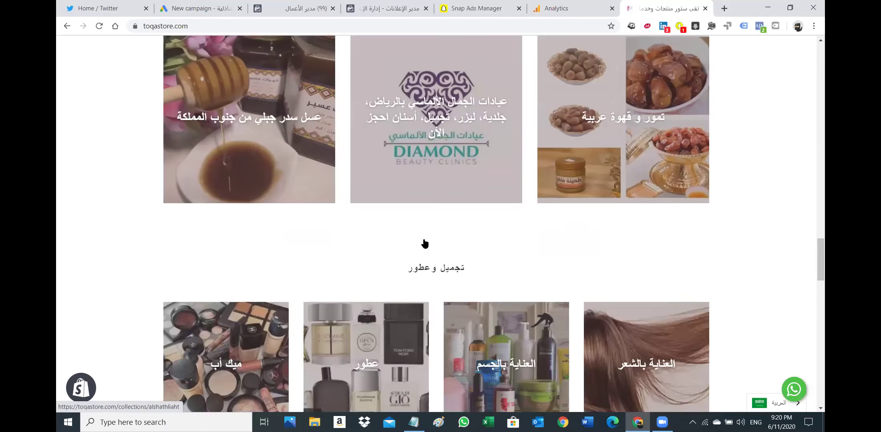
Open the ابتسامة هوليود المتحركة - سناب اون سمايل product from the store's home page and look through its details
{"action": "scroll", "coordinate": [423, 240], "scroll_direction": "up", "scroll_amount": 20}
{"action": "scroll", "coordinate": [422, 235], "scroll_direction": "up", "scroll_amount": 5}
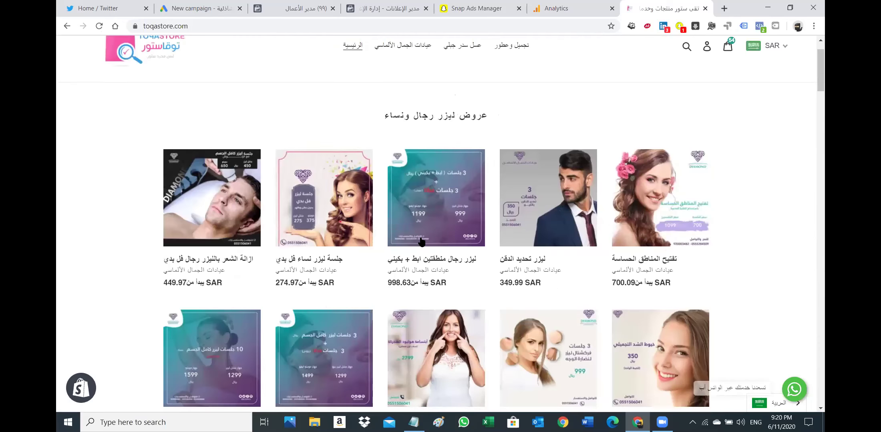
{"action": "scroll", "coordinate": [466, 281], "scroll_direction": "down", "scroll_amount": 1}
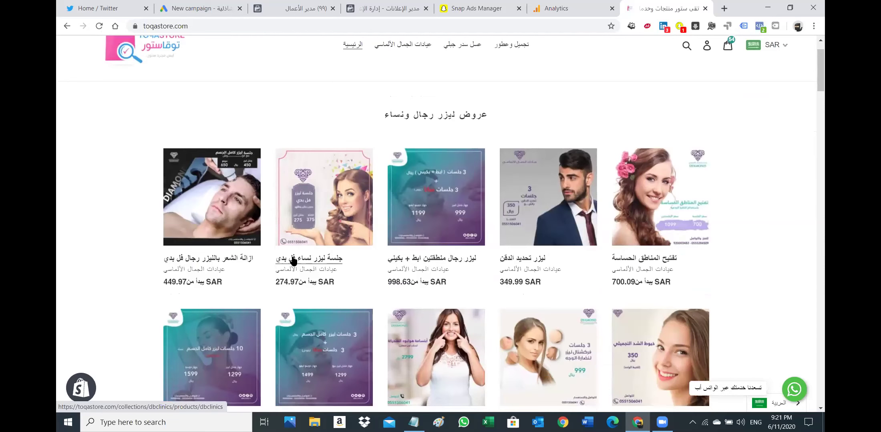
{"action": "scroll", "coordinate": [294, 255], "scroll_direction": "down", "scroll_amount": 5}
{"action": "left_click", "coordinate": [434, 223]}
{"action": "scroll", "coordinate": [427, 226], "scroll_direction": "down", "scroll_amount": 4}
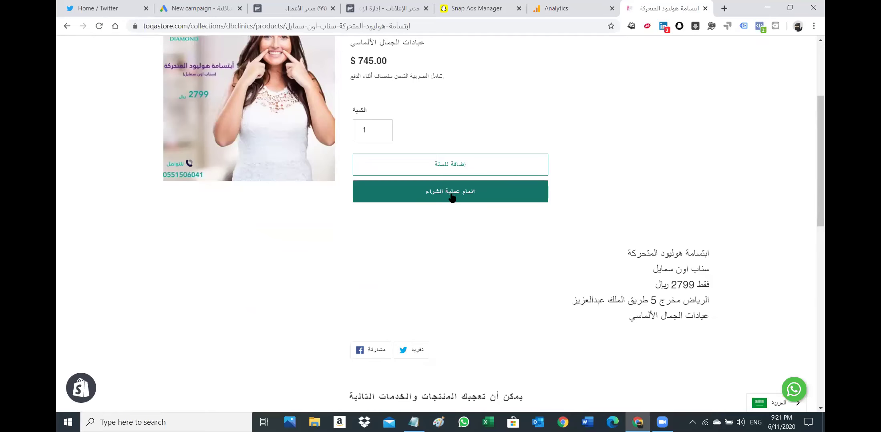
{"action": "scroll", "coordinate": [498, 219], "scroll_direction": "down", "scroll_amount": 2}
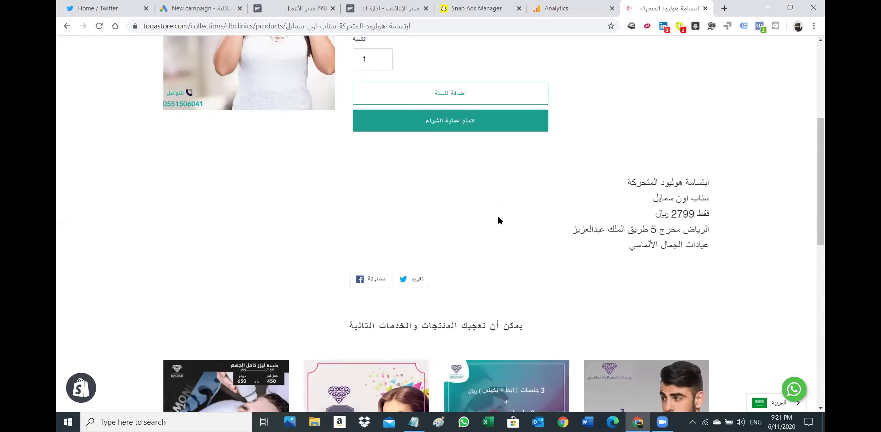
{"action": "scroll", "coordinate": [499, 220], "scroll_direction": "down", "scroll_amount": 2}
Add the Hollywood smile product to the shopping cart and open the cart page
{"action": "scroll", "coordinate": [498, 220], "scroll_direction": "up", "scroll_amount": 5}
{"action": "left_click", "coordinate": [452, 216]}
{"action": "scroll", "coordinate": [171, 152], "scroll_direction": "up", "scroll_amount": 2}
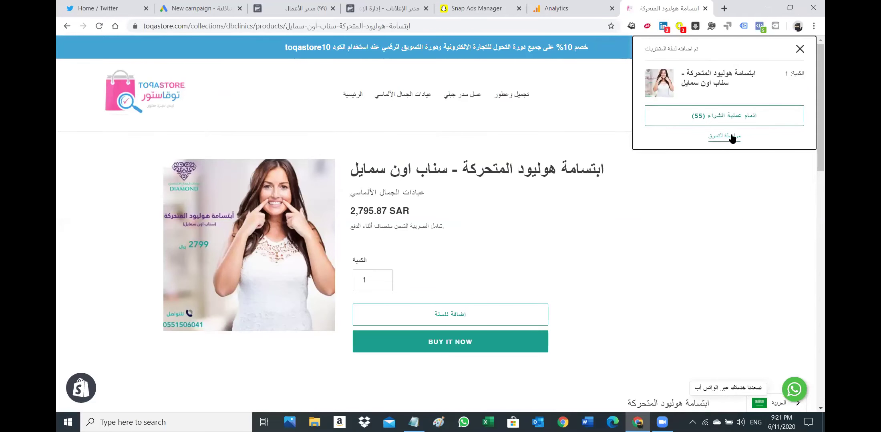
{"action": "left_click", "coordinate": [733, 119]}
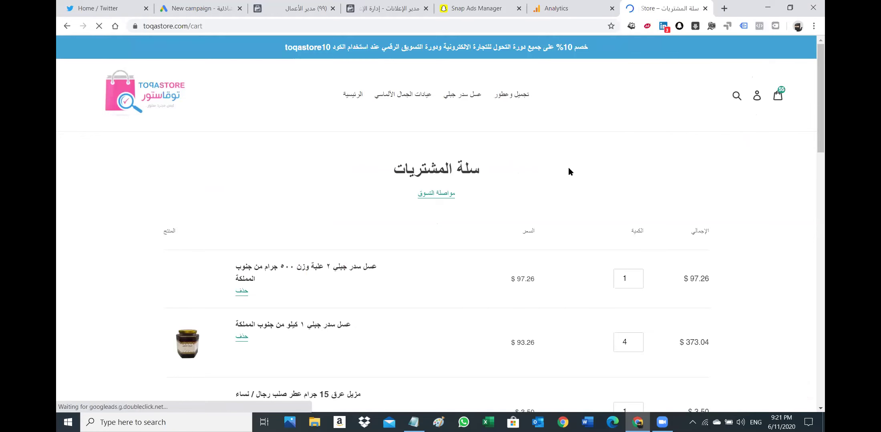
Review the cart page, circling its checkout button, newsletter subscribe button and contact link, and clear the markings
{"action": "scroll", "coordinate": [451, 183], "scroll_direction": "down", "scroll_amount": 2}
{"action": "scroll", "coordinate": [390, 216], "scroll_direction": "down", "scroll_amount": 20}
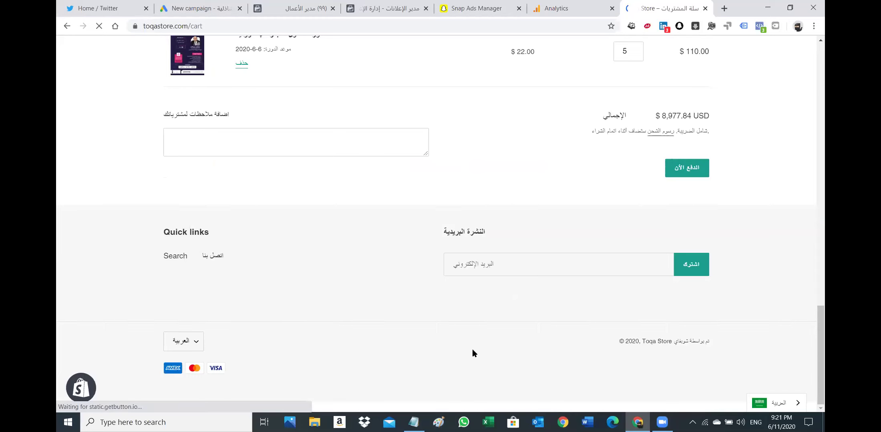
{"action": "left_click_drag", "start_coordinate": [658, 154], "coordinate": [660, 152]}
{"action": "mouse_move", "coordinate": [697, 289]}
{"action": "left_mouse_down"}
{"action": "mouse_move", "coordinate": [661, 243]}
{"action": "mouse_move", "coordinate": [697, 289]}
{"action": "left_mouse_up"}
{"action": "mouse_move", "coordinate": [228, 258]}
{"action": "left_mouse_down"}
{"action": "mouse_move", "coordinate": [199, 243]}
{"action": "mouse_move", "coordinate": [212, 245]}
{"action": "left_mouse_up"}
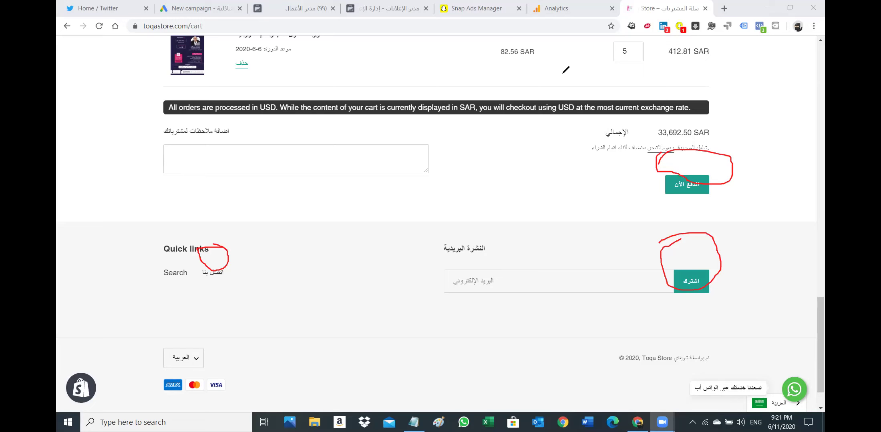
{"action": "key", "text": "e"}
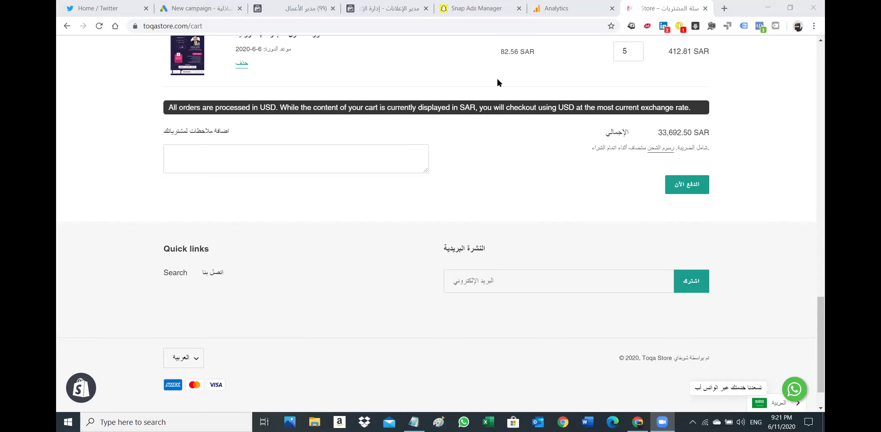
{"action": "scroll", "coordinate": [530, 113], "scroll_direction": "up", "scroll_amount": 10}
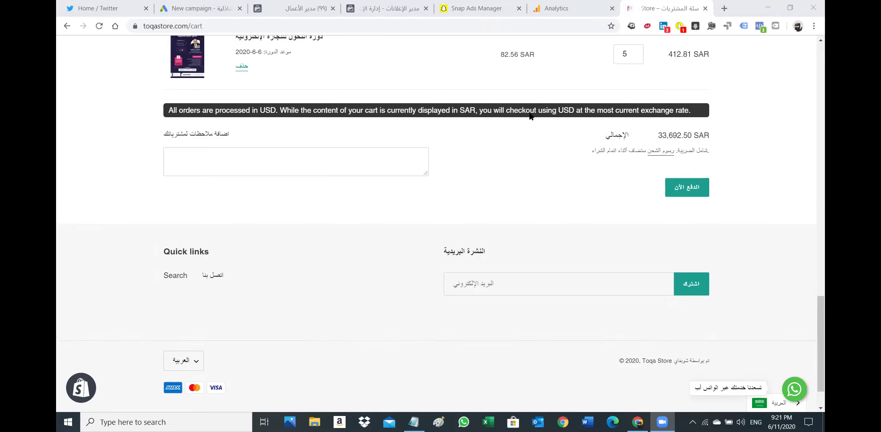
{"action": "scroll", "coordinate": [529, 112], "scroll_direction": "up", "scroll_amount": 10}
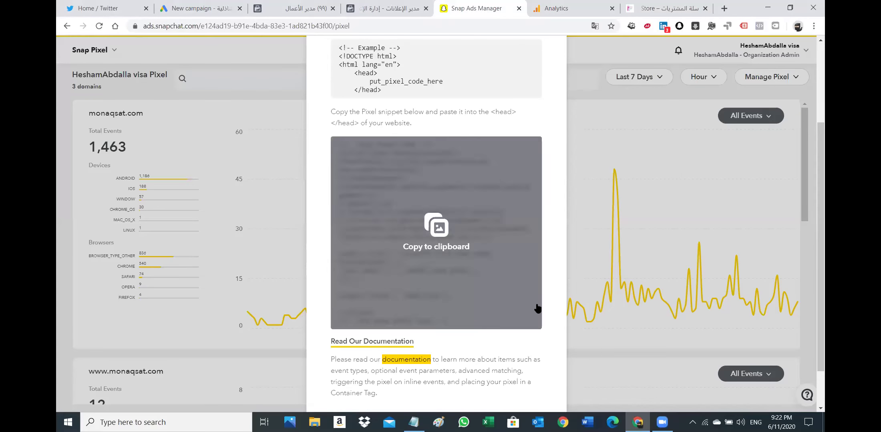
Switch to Snap Ads Manager, close the pixel instructions and start a new custom audience from the Audience Library
{"action": "scroll", "coordinate": [611, 172], "scroll_direction": "up", "scroll_amount": 6}
{"action": "key", "text": "Escape"}
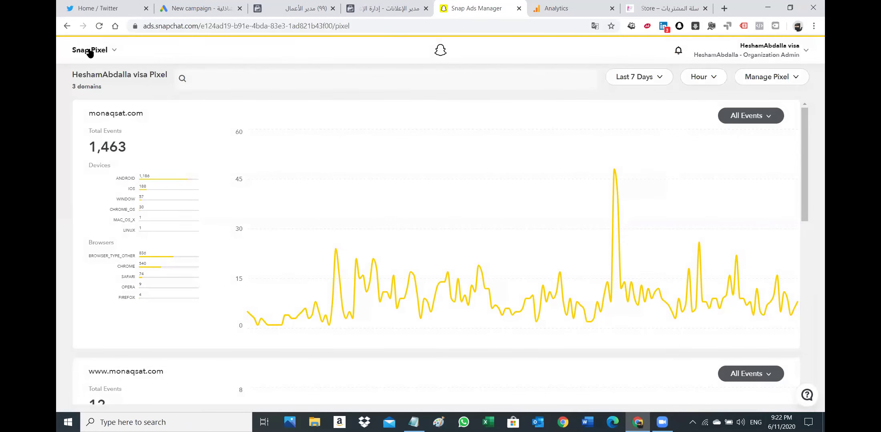
{"action": "left_click", "coordinate": [91, 49]}
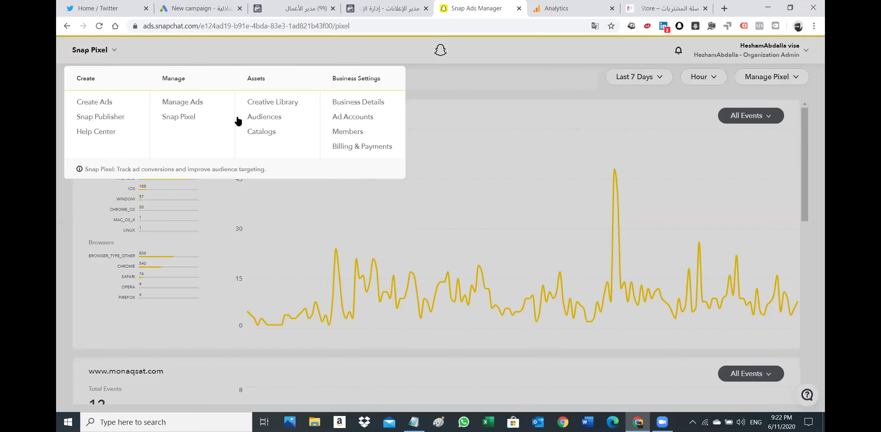
{"action": "left_click", "coordinate": [268, 116]}
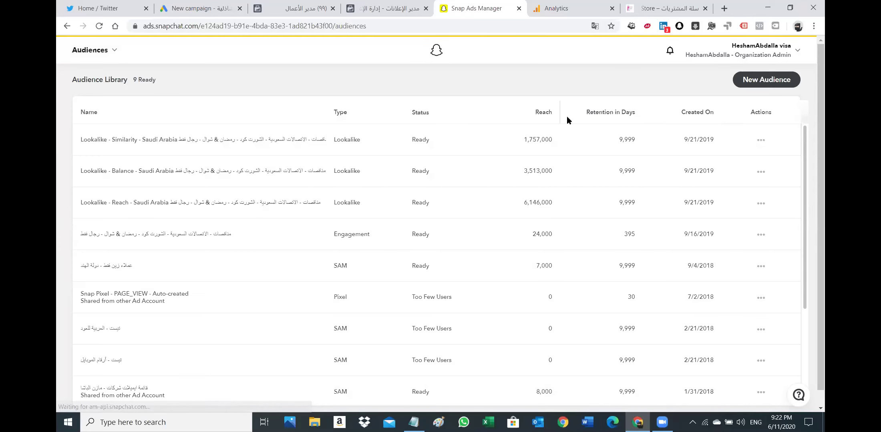
{"action": "left_click", "coordinate": [751, 85]}
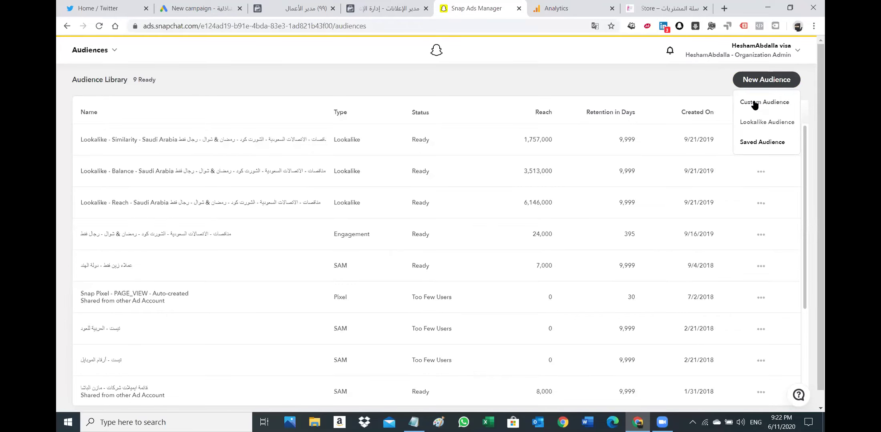
{"action": "left_click", "coordinate": [754, 104]}
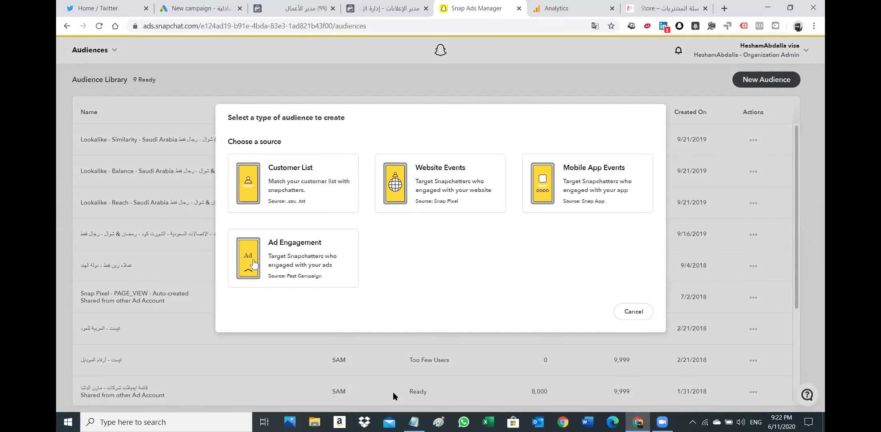
Circle the Website Events audience source, clear the marking and switch to the Facebook Ads Manager tab
{"action": "left_click_drag", "start_coordinate": [390, 207], "coordinate": [424, 220]}
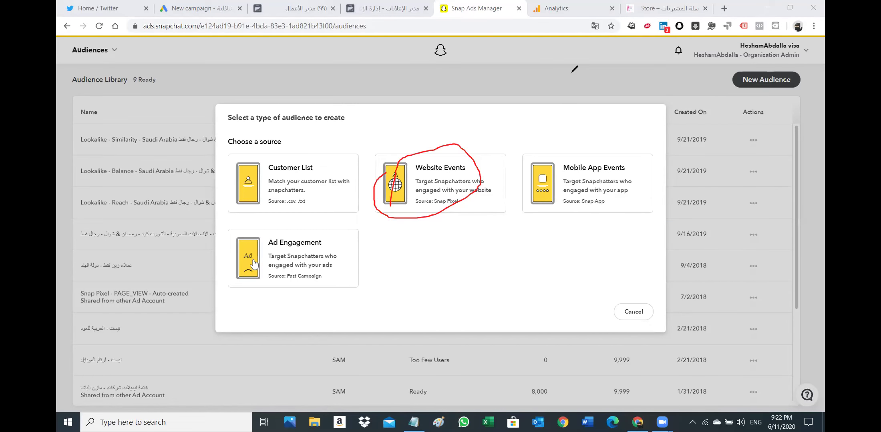
{"action": "key", "text": "e"}
{"action": "key", "text": "ctrl+shift+Tab"}
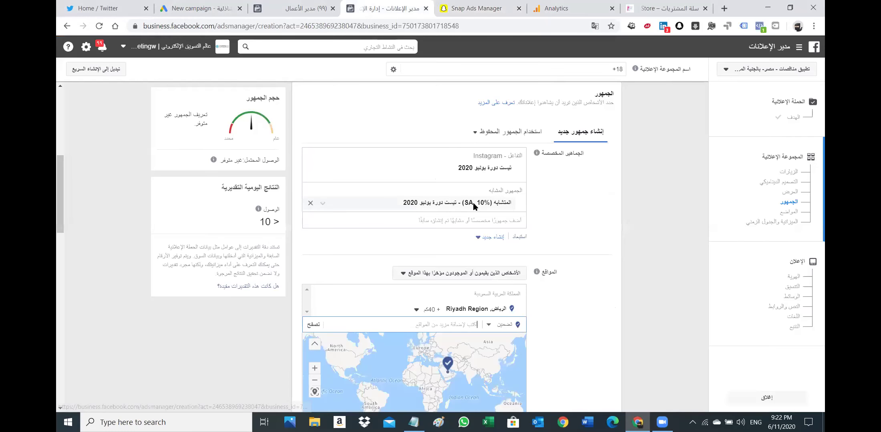